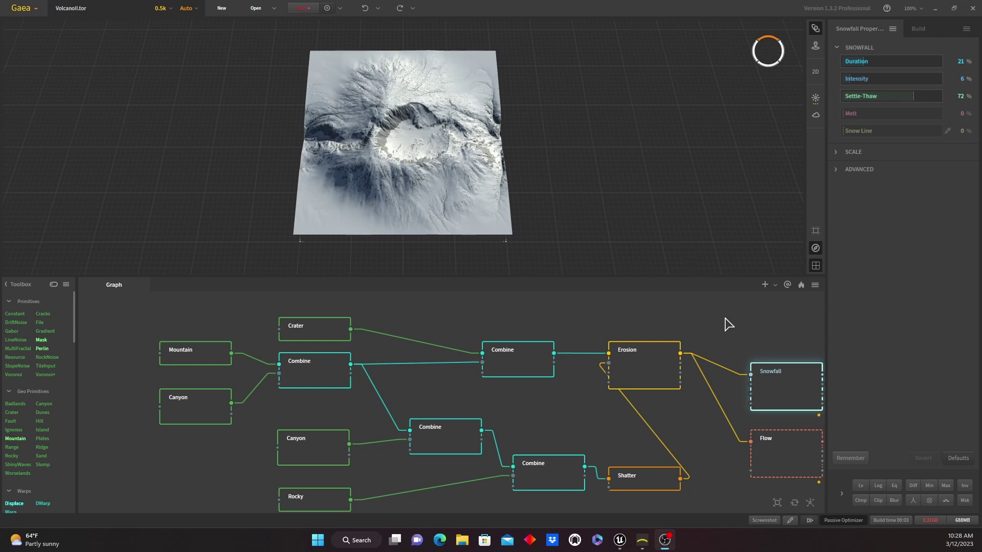
- Enable Tertiary flows on the Flow node and apply the change
middle_drag(726, 322, 591, 328)
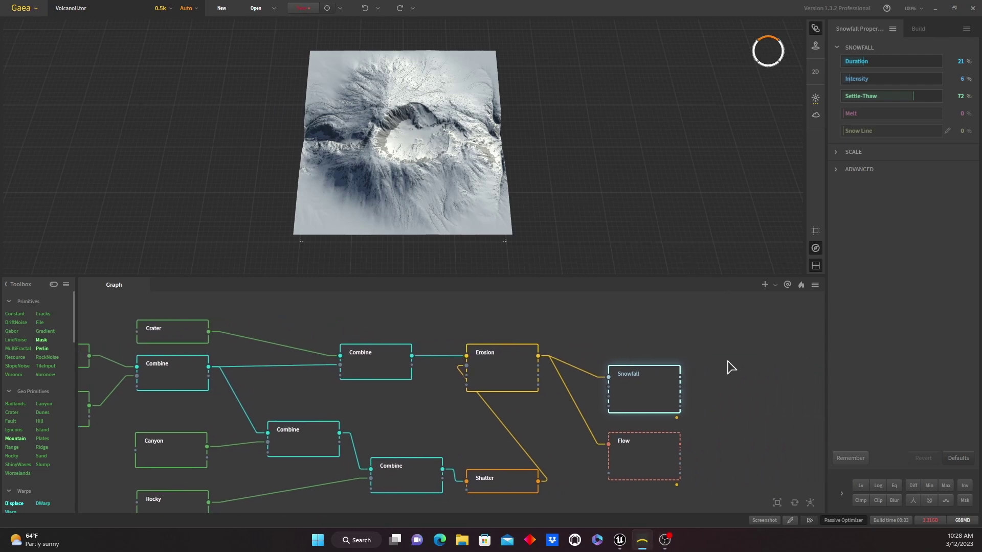
click(669, 449)
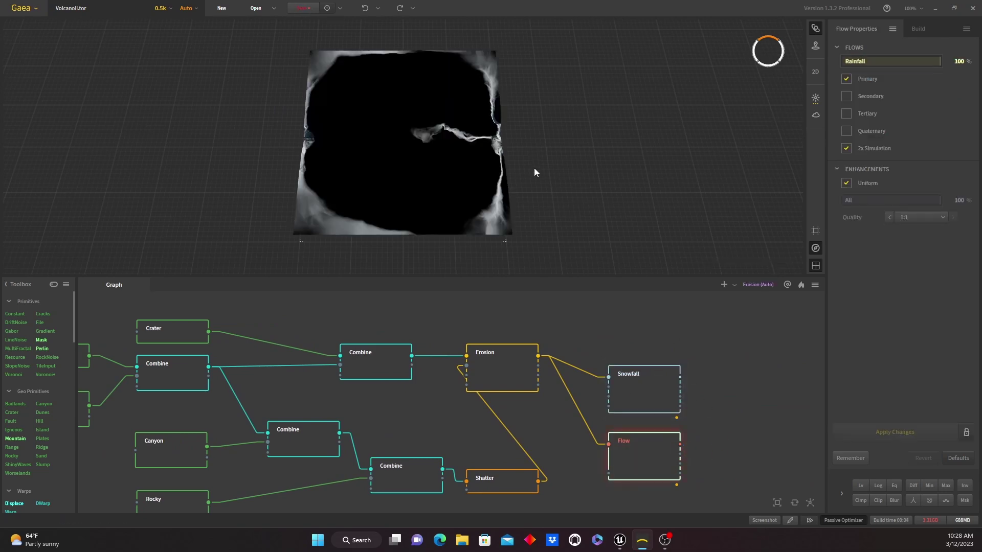
click(846, 113)
click(898, 431)
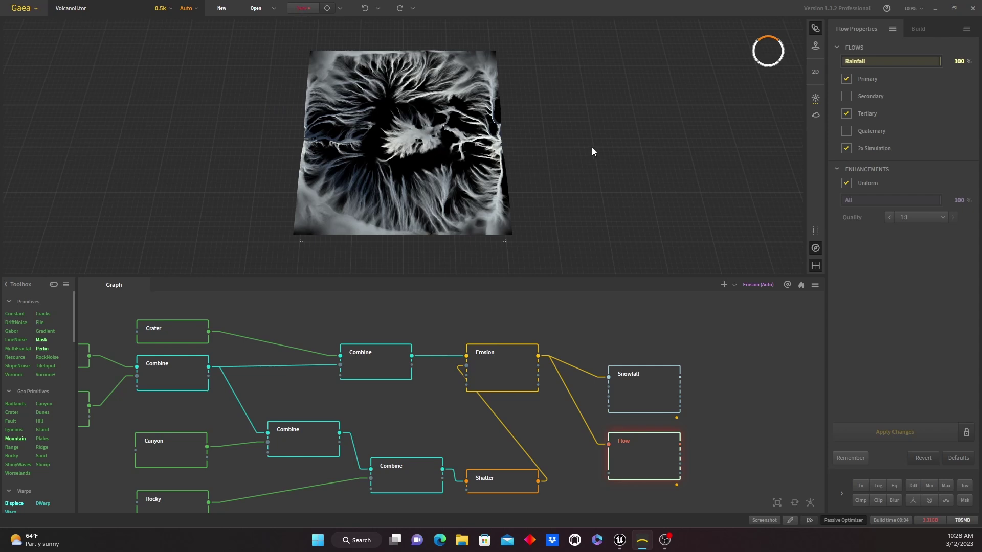
- Bring the toolbox's Data nodes into view and move the Snowfall node level with the Erosion node
drag(74, 339, 85, 485)
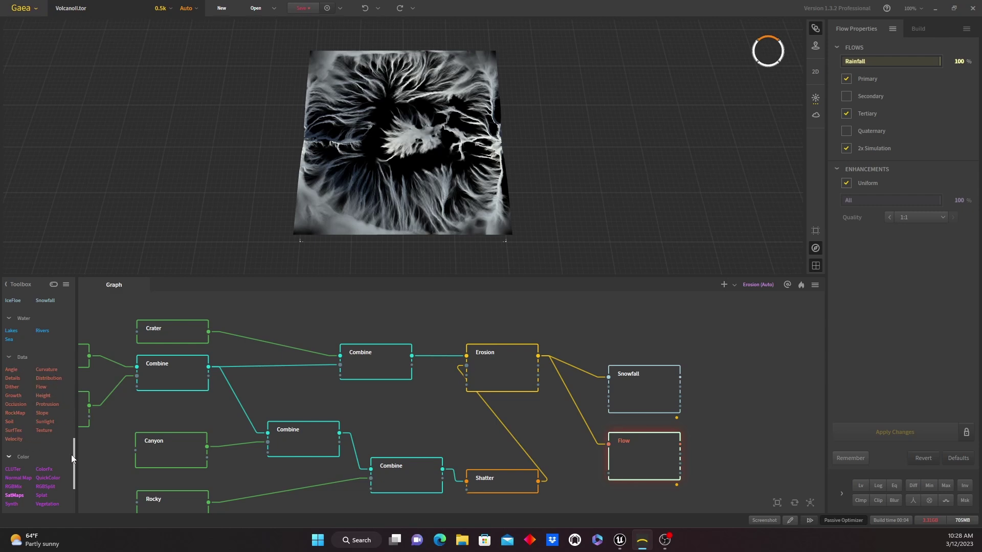
mouse_move(72, 459)
mouse_down()
mouse_move(81, 429)
mouse_move(81, 450)
mouse_up()
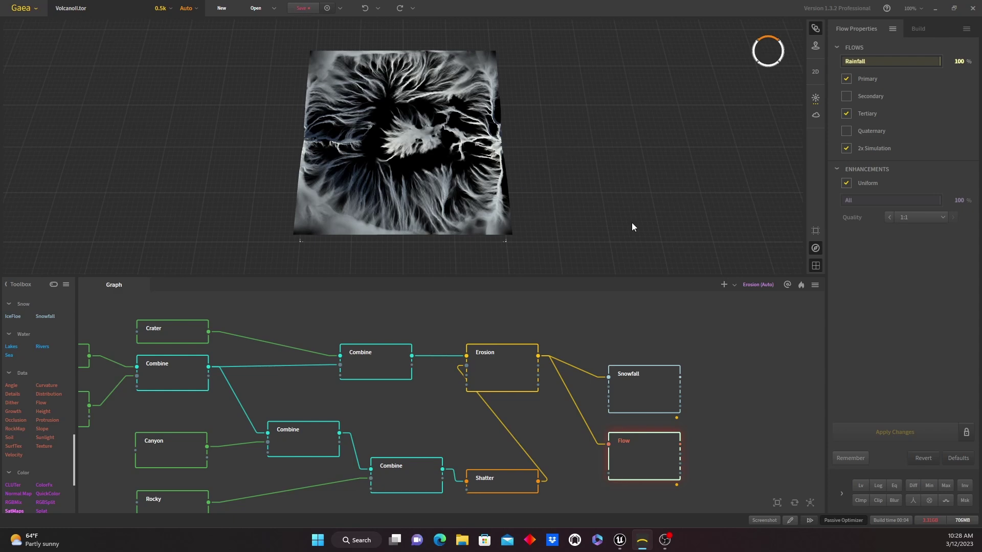
click(654, 396)
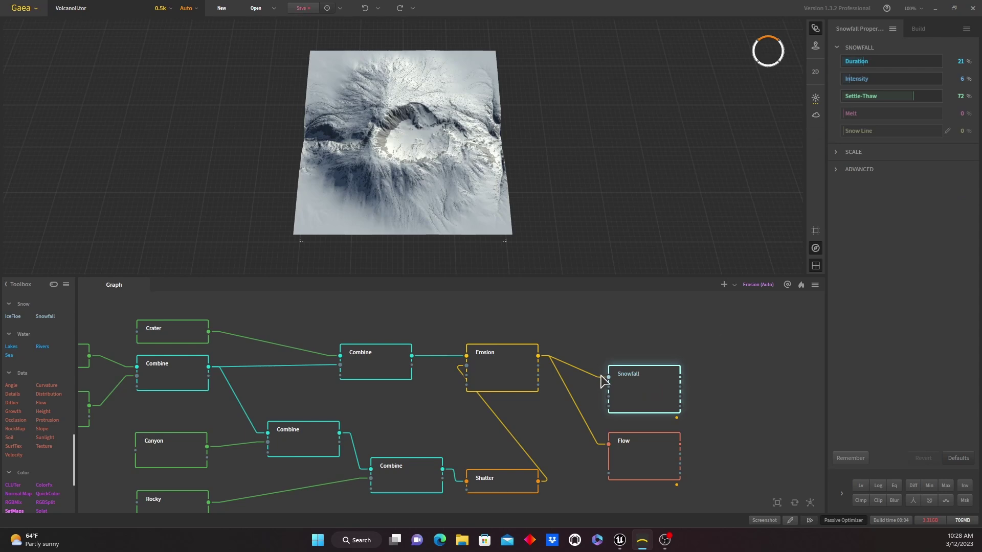
drag(652, 389, 647, 354)
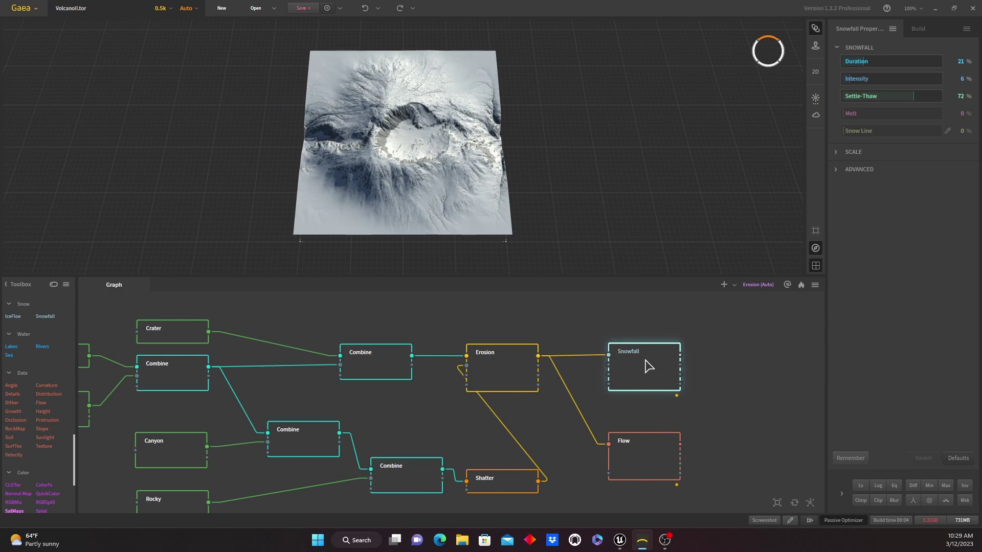
- Preview the Mountain node, the Canyon beneath it, their Combine, the Crater, and the Combine that merges the crater into the terrain
scroll(711, 397, down, 1)
scroll(711, 397, down, 1)
middle_drag(713, 386, 713, 366)
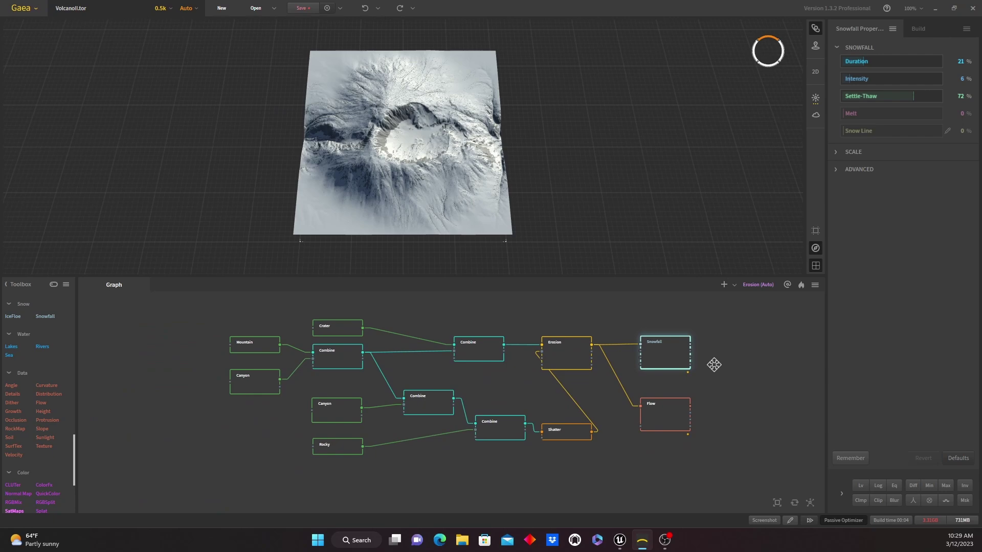
scroll(297, 412, up, 2)
middle_drag(317, 397, 287, 435)
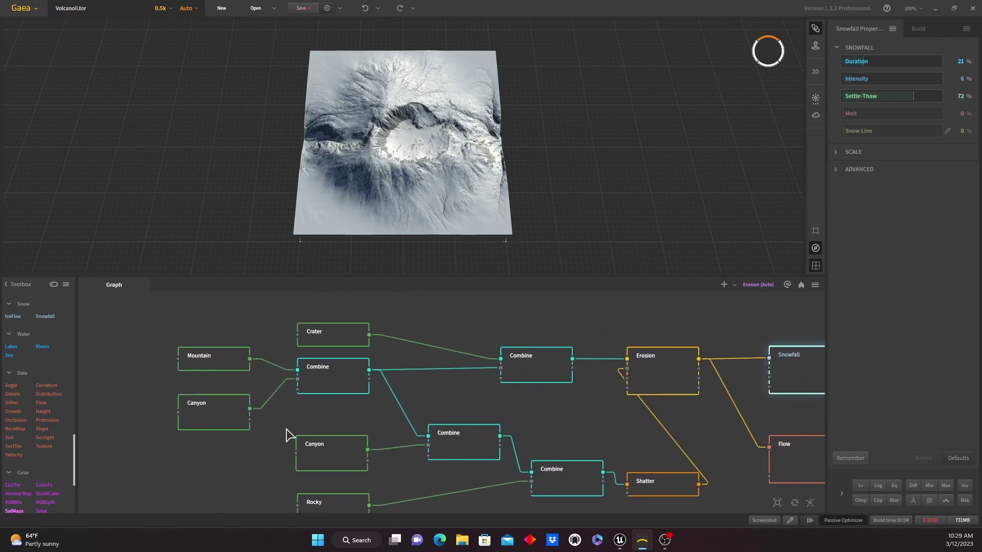
click(206, 364)
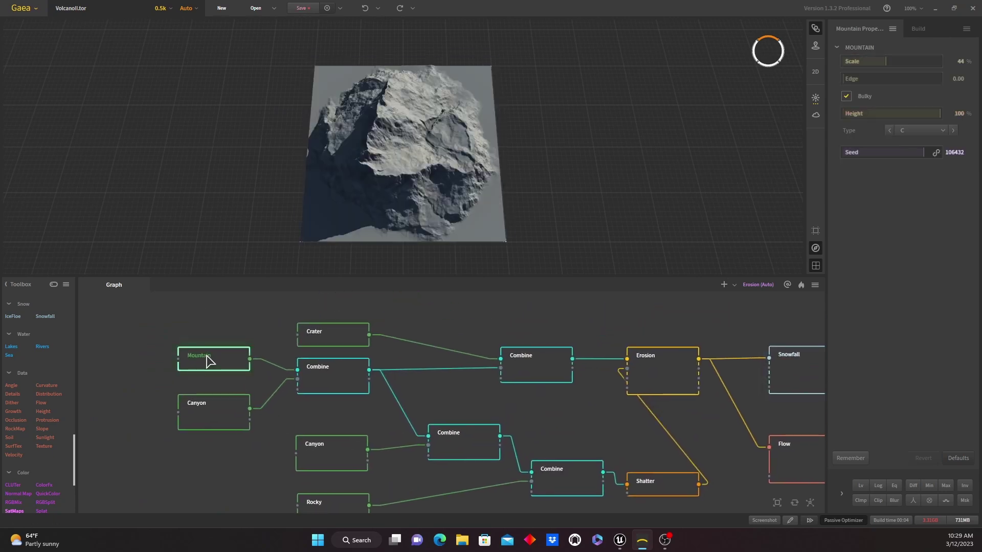
click(229, 417)
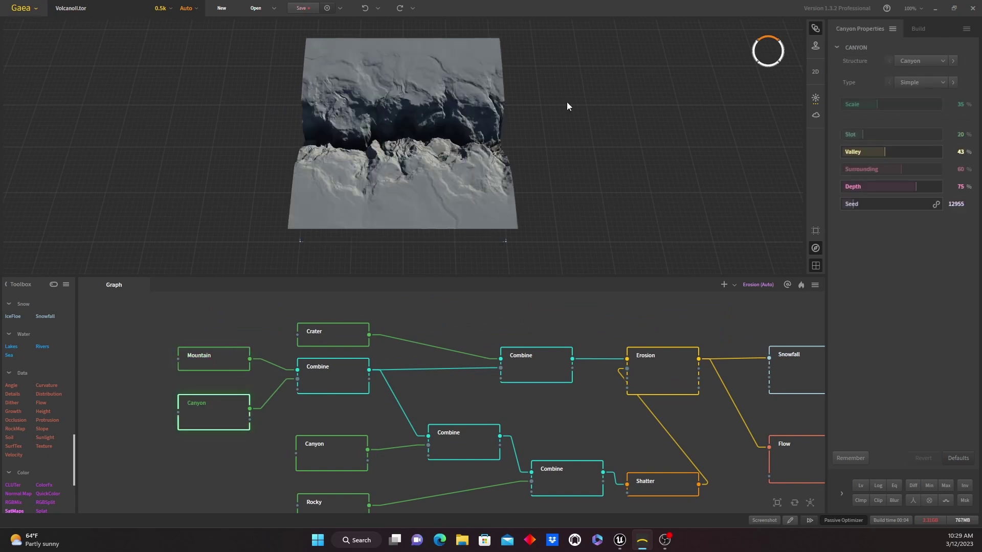
click(336, 379)
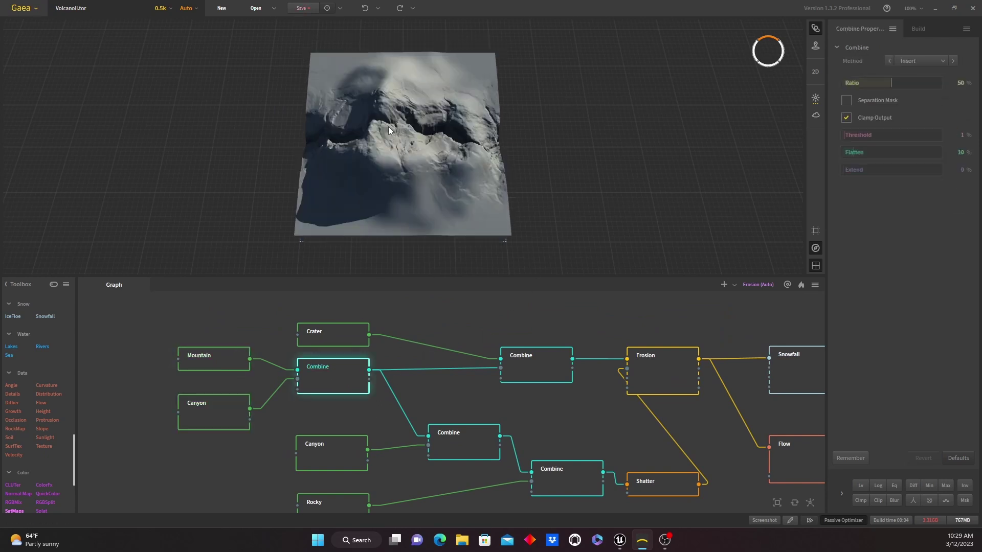
middle_drag(492, 328, 458, 323)
click(308, 336)
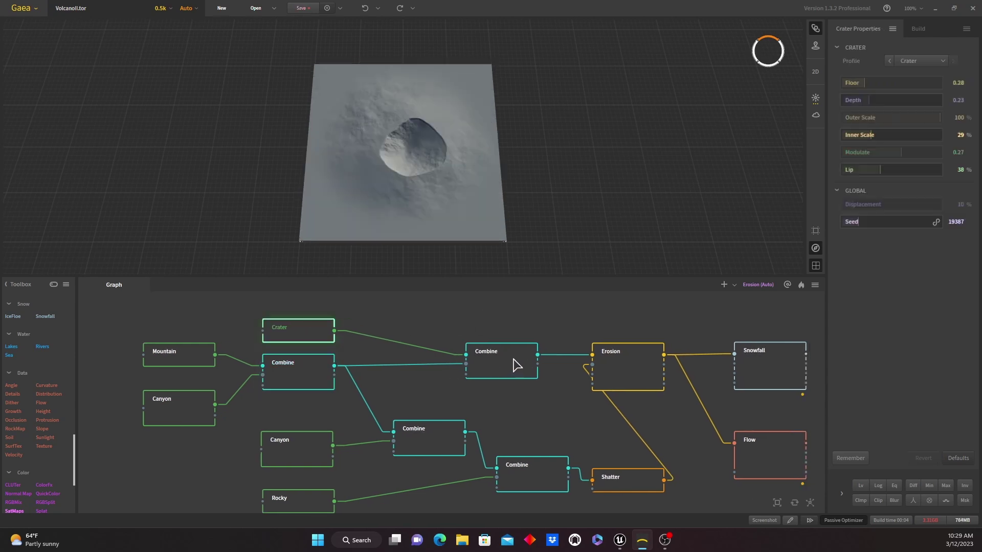
click(518, 357)
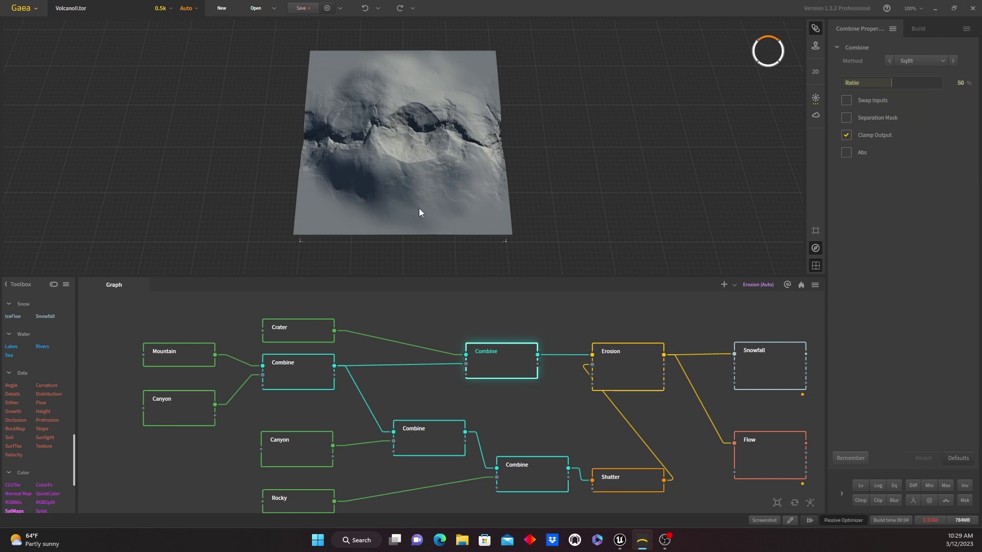
- Preview the lower Canyon and Rocky nodes, followed by the Shatter, Erosion and Snowfall nodes
middle_drag(562, 424, 468, 409)
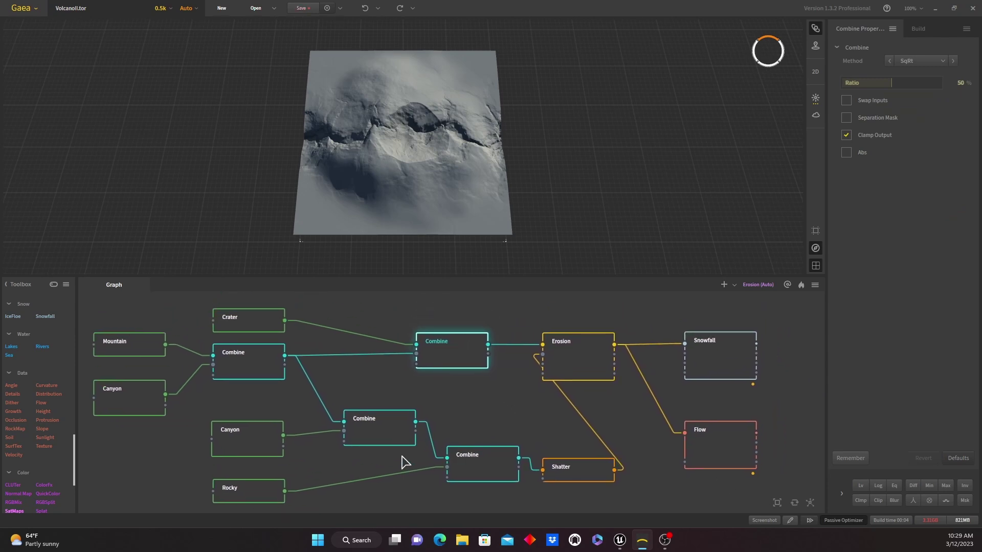
click(237, 440)
click(257, 494)
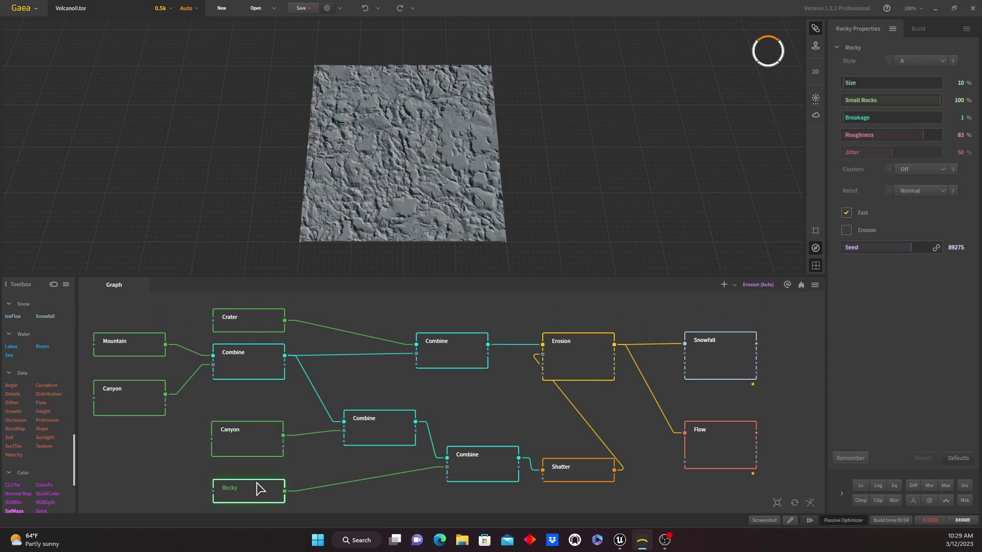
click(262, 443)
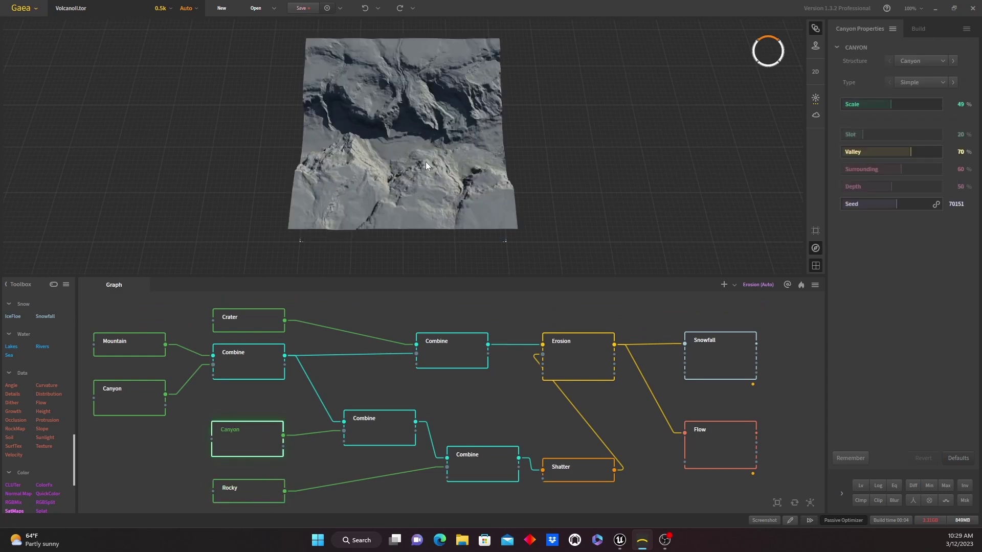
click(252, 494)
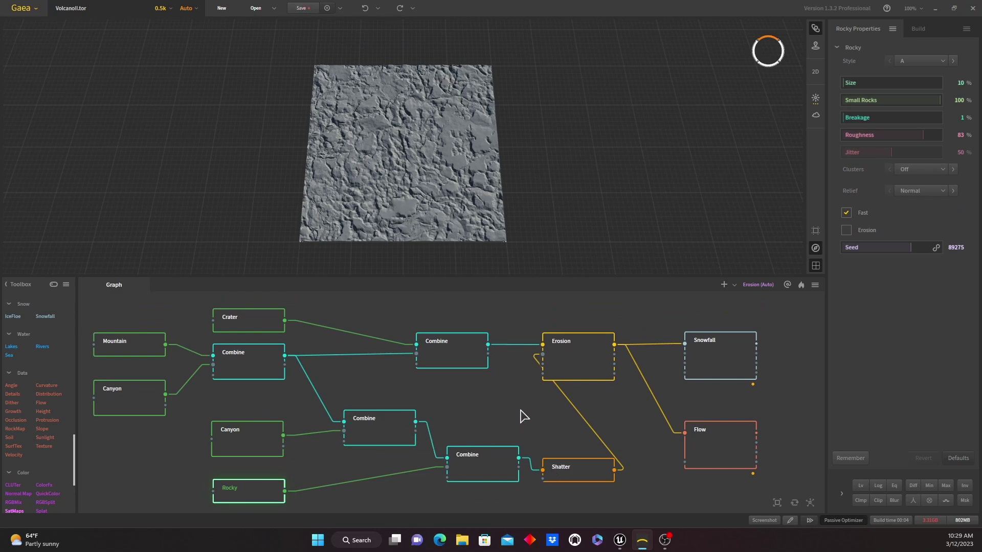
drag(520, 410, 434, 428)
click(480, 494)
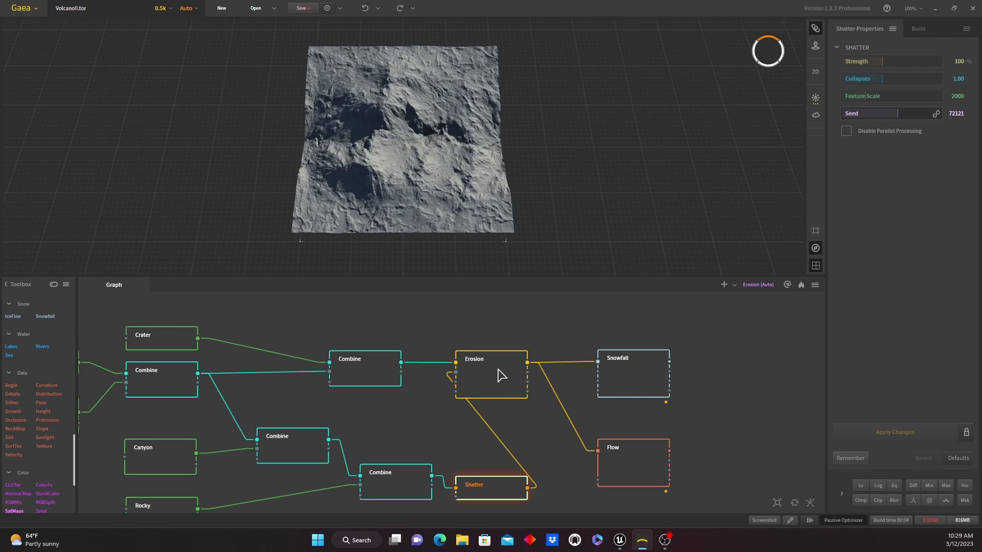
click(520, 366)
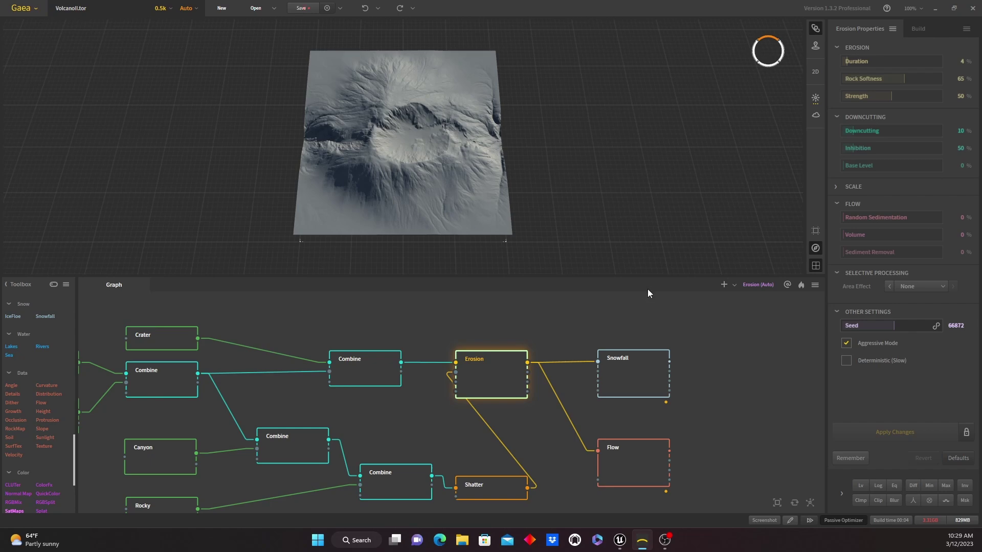
click(636, 379)
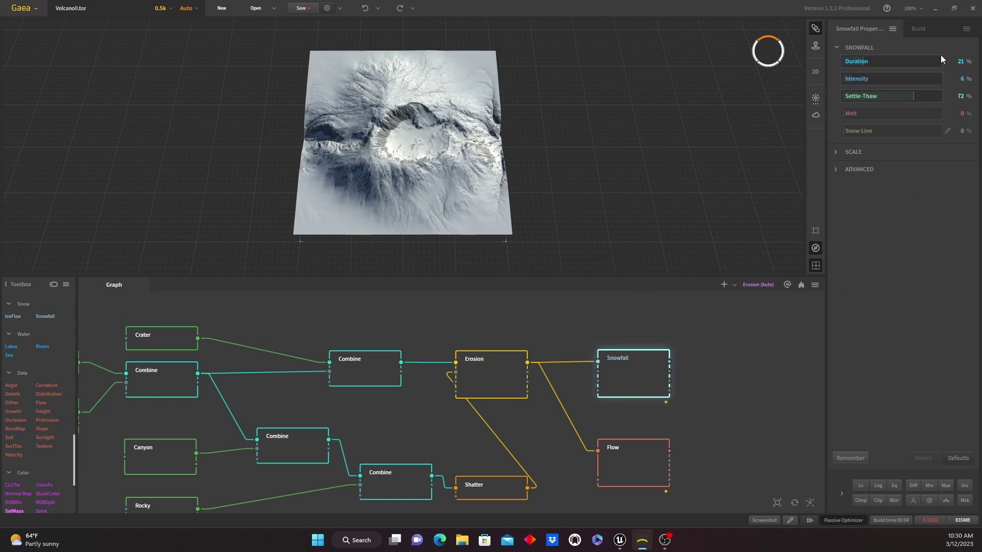
- Check the Snowfall node's Mark for Export option and the output file formats offered in the build settings
right_click(624, 376)
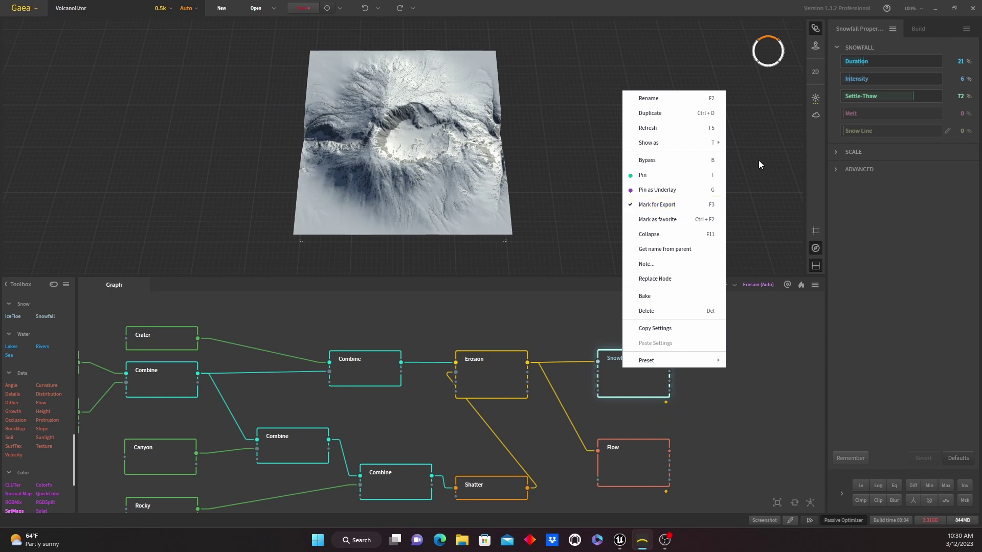
click(922, 28)
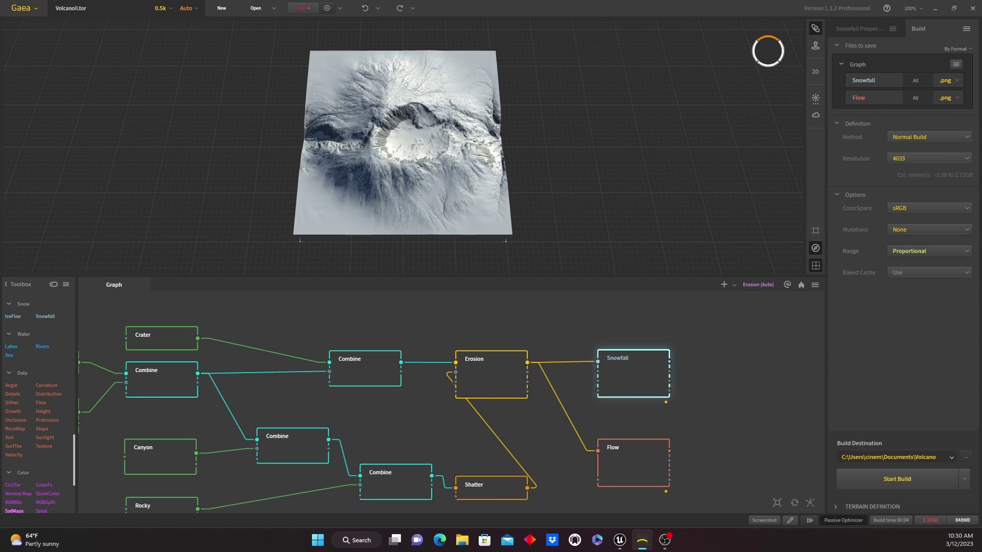
click(958, 81)
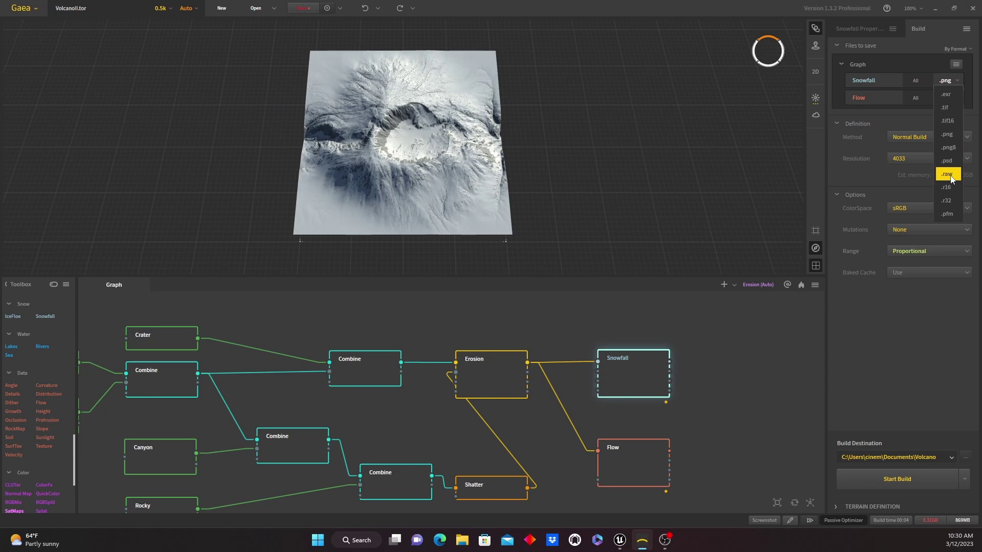
click(944, 28)
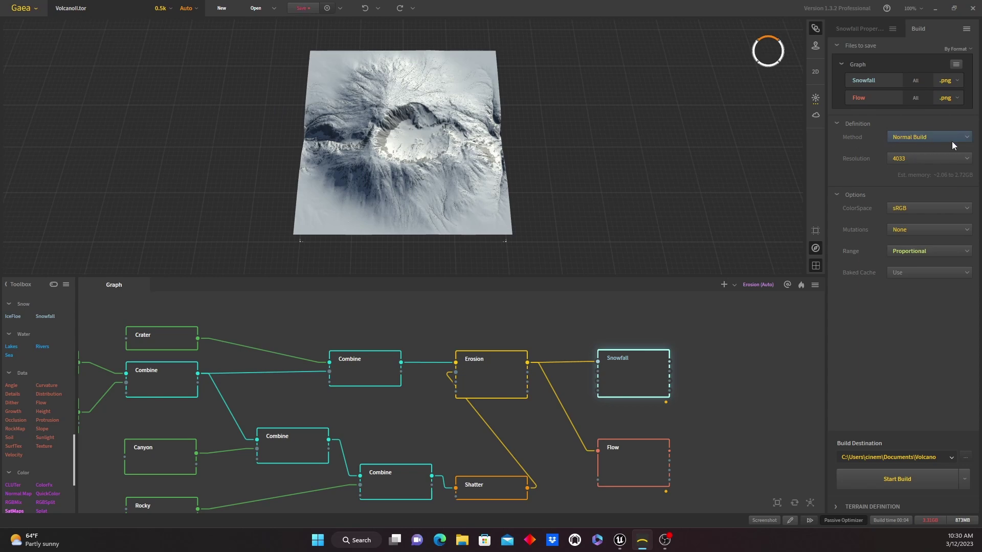
- Choose the Unreal resolution 4033 for the build
click(966, 162)
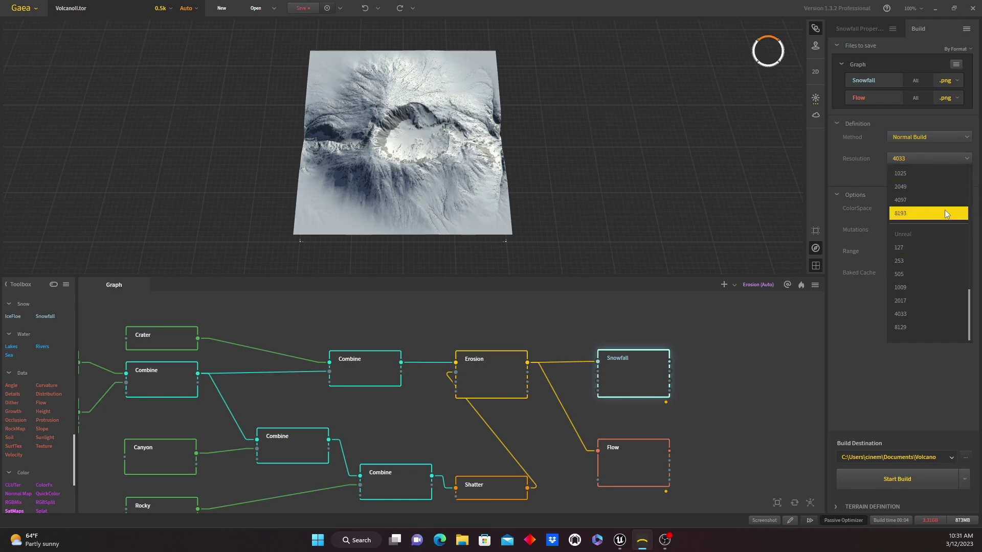
scroll(949, 200, up, 3)
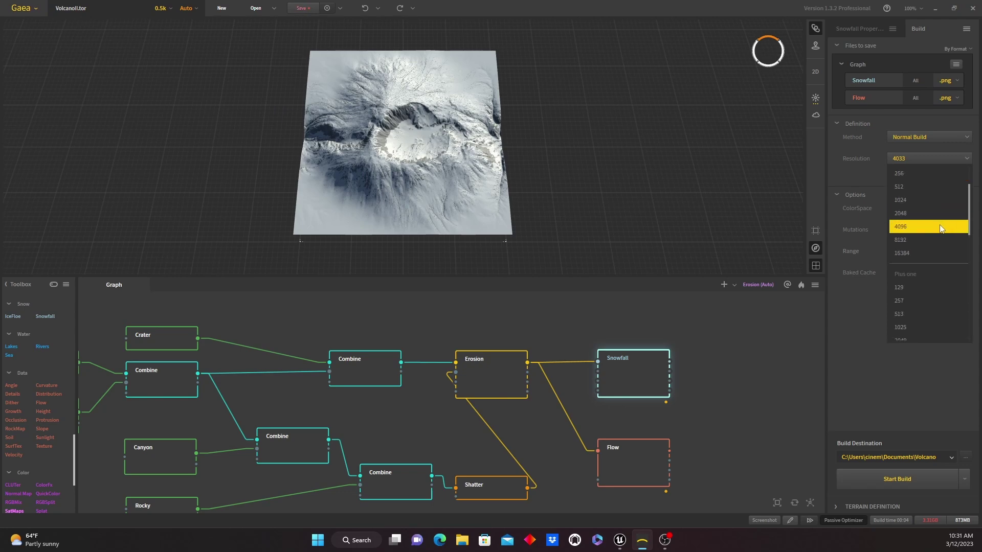
scroll(941, 229, down, 5)
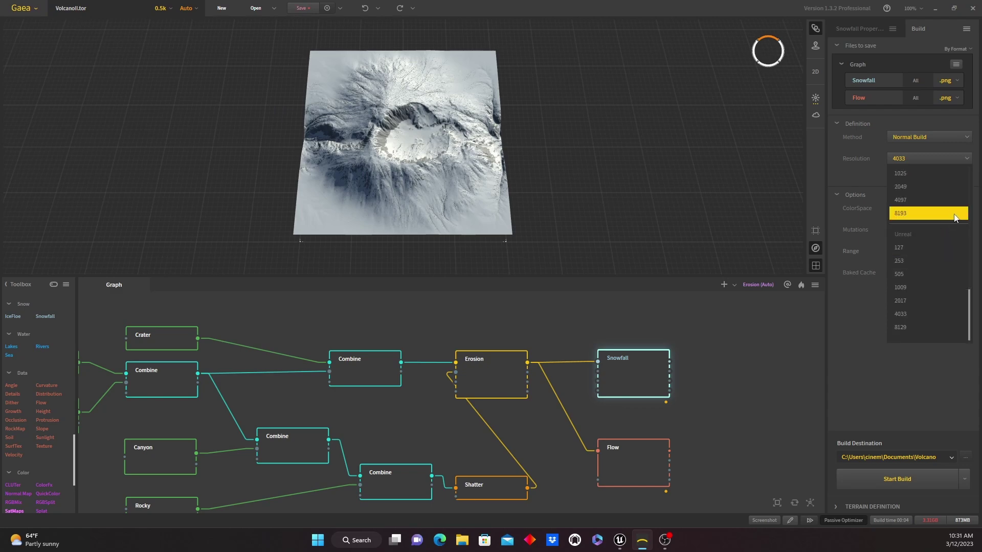
click(944, 318)
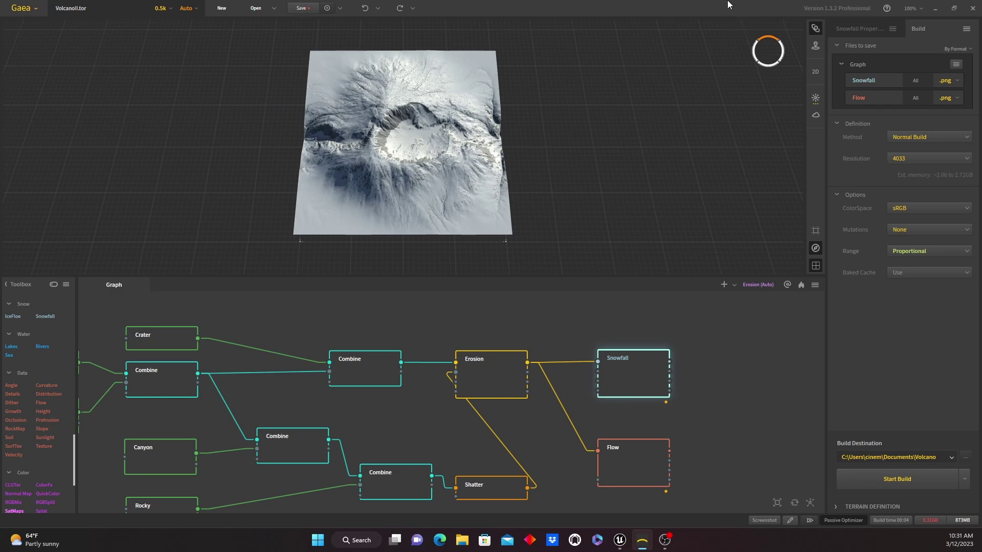
- Close Gaea, maximize the Tutorial_Volcano project in Unreal Editor and enlarge the viewport
click(973, 8)
click(526, 281)
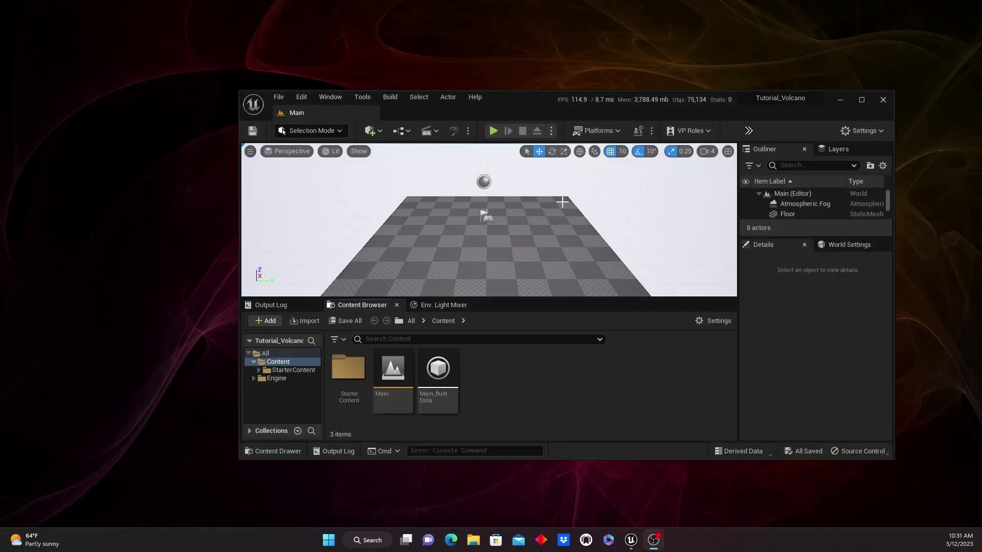
click(862, 101)
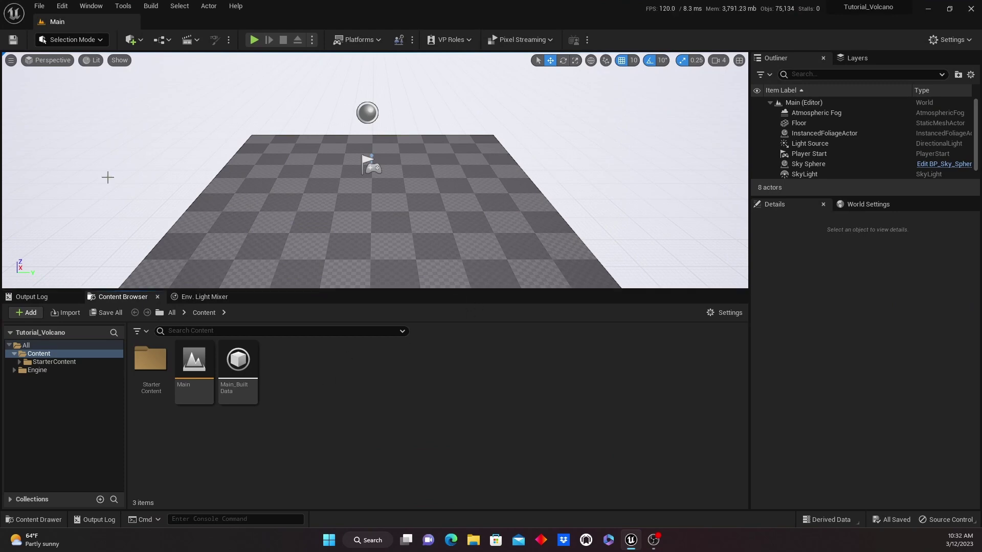
drag(577, 289, 577, 344)
mouse_move(552, 260)
right_down()
mouse_move(556, 240)
mouse_move(546, 243)
right_up()
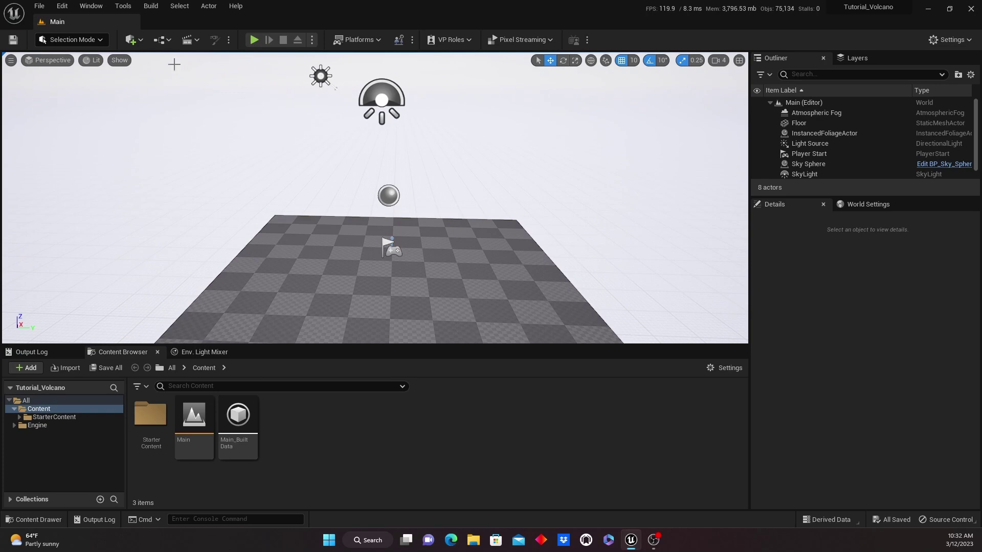
- Switch to Landscape mode and set the new landscape to Import from File
click(97, 40)
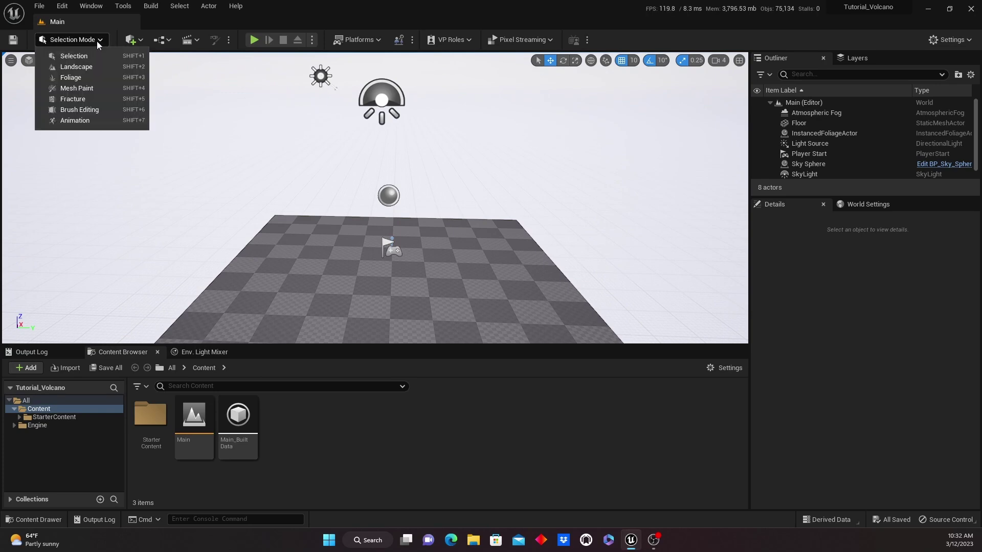
click(100, 69)
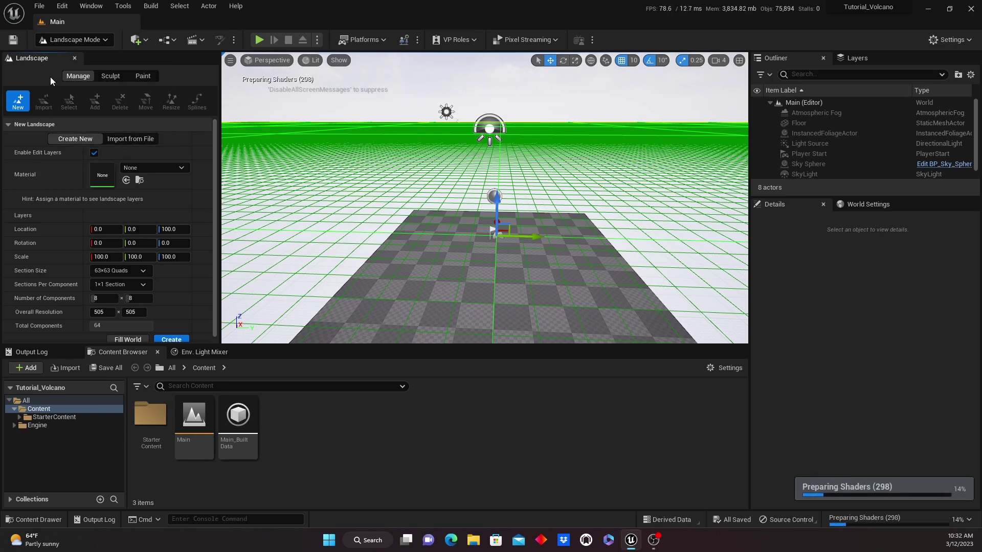
click(134, 139)
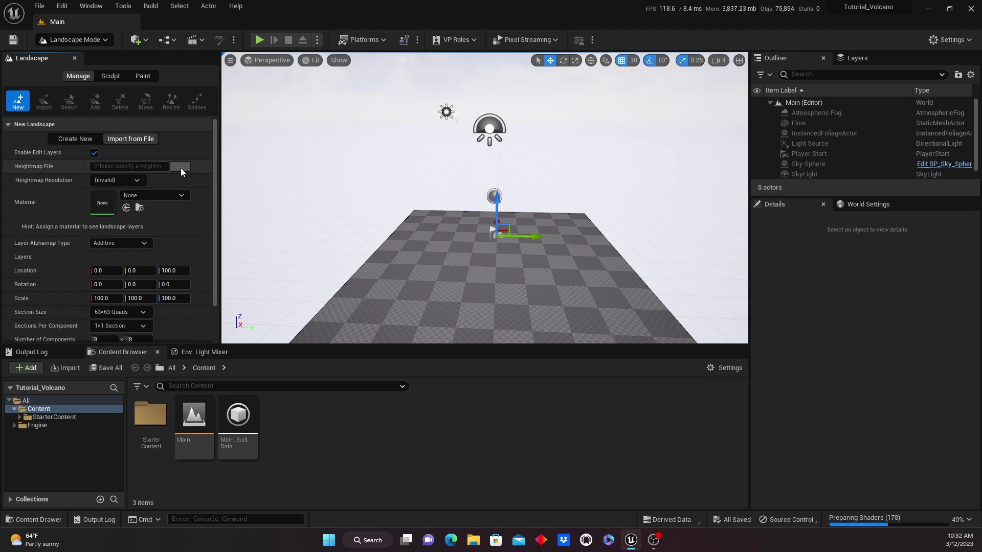
- Load Snowfall.png from the Documents > Volcano folder as the new landscape's heightmap file
click(180, 167)
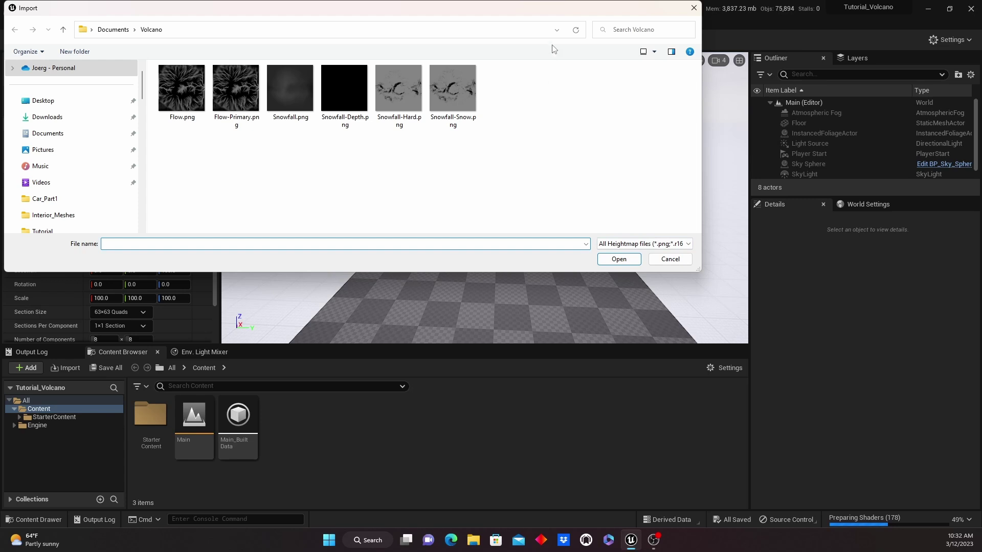
click(688, 244)
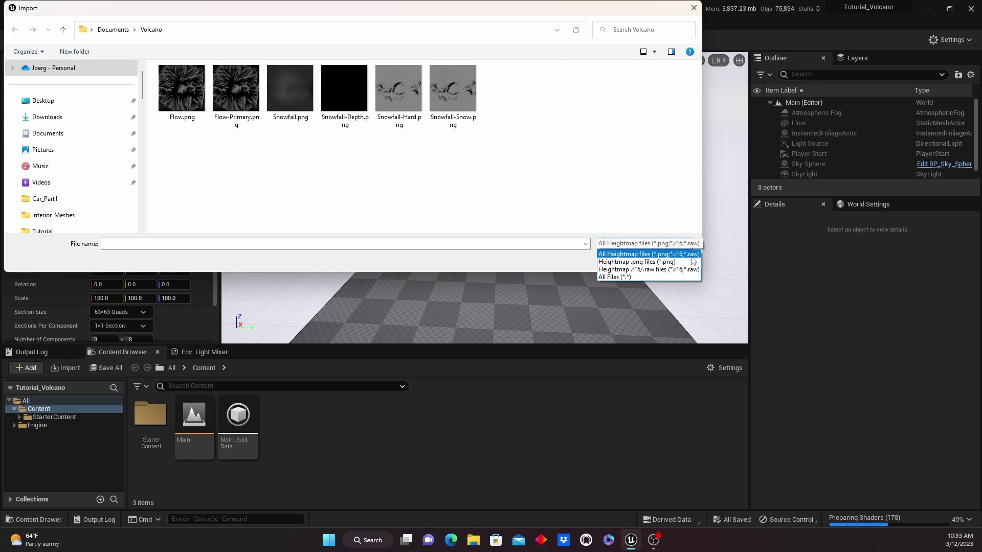
click(646, 155)
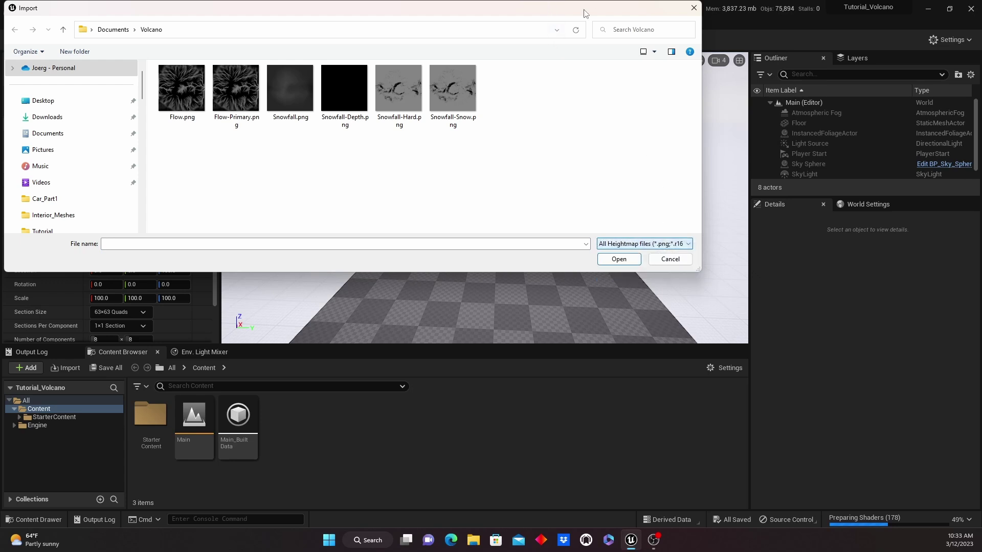
drag(585, 14, 586, 68)
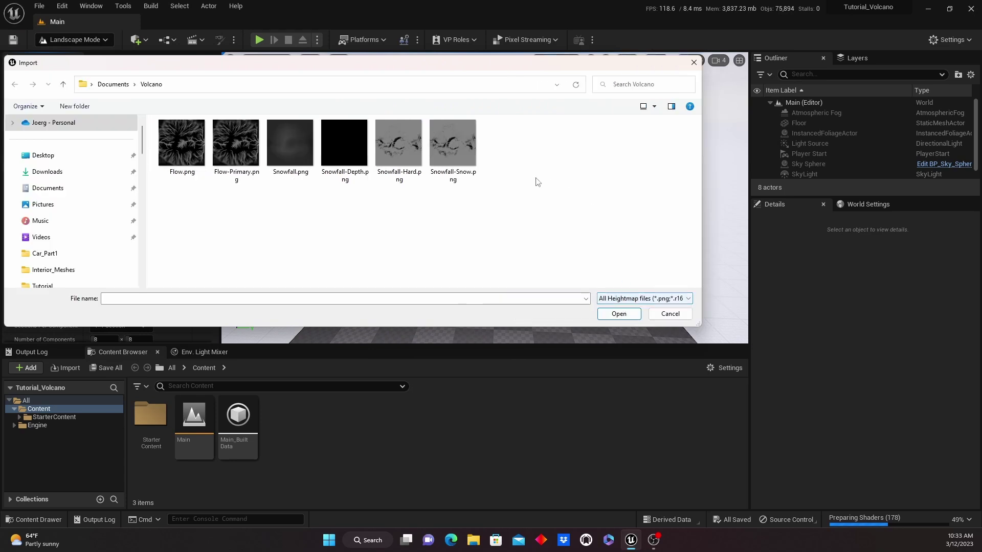
click(301, 155)
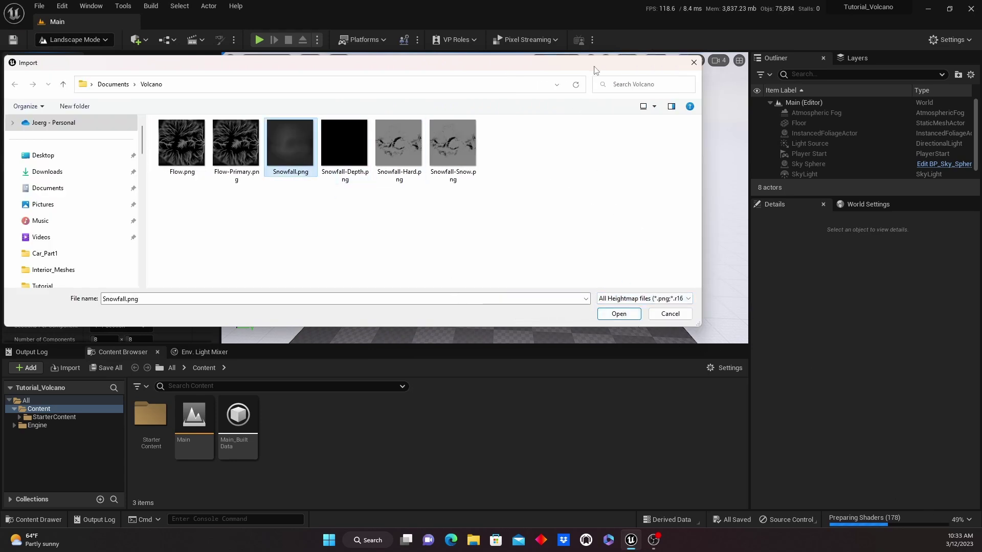
drag(596, 69, 643, 88)
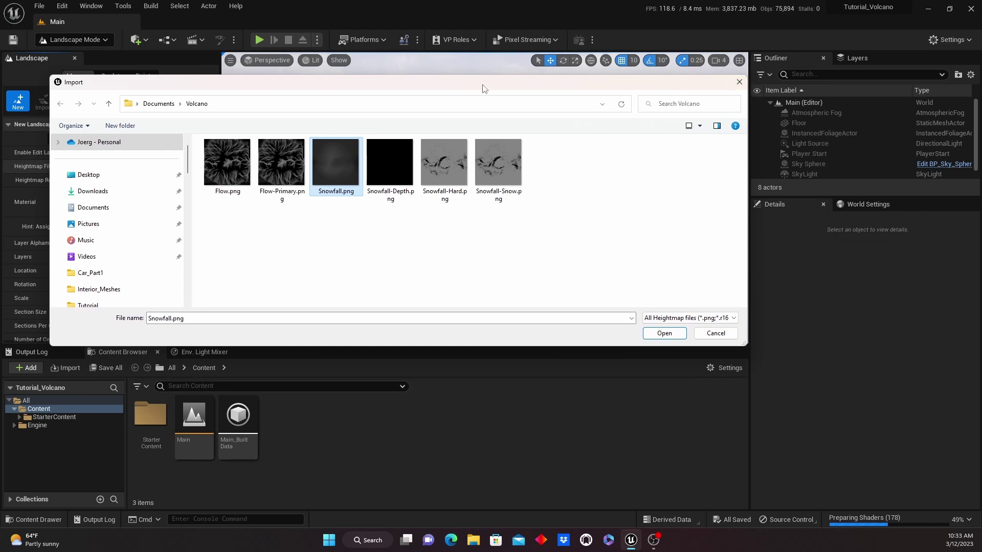
drag(482, 88, 536, 101)
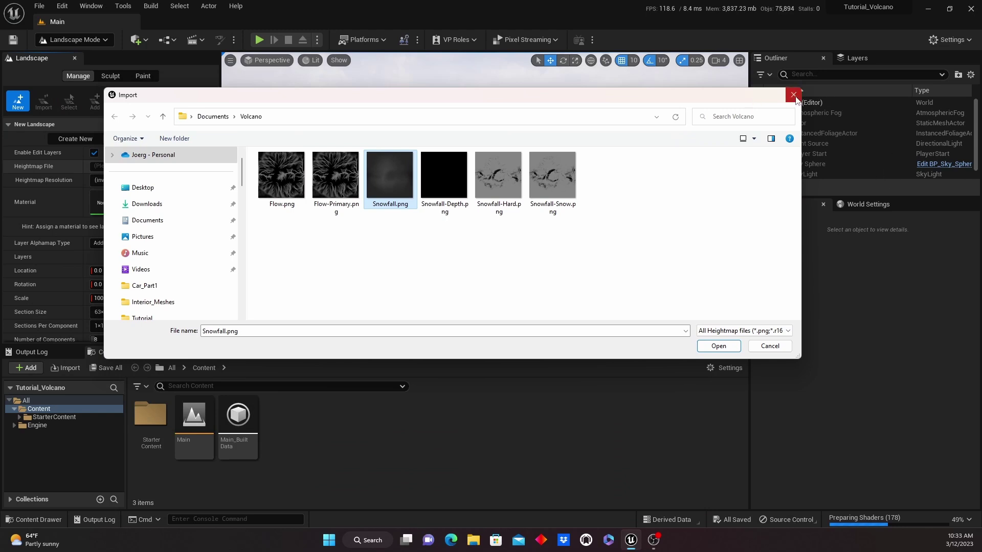
click(720, 346)
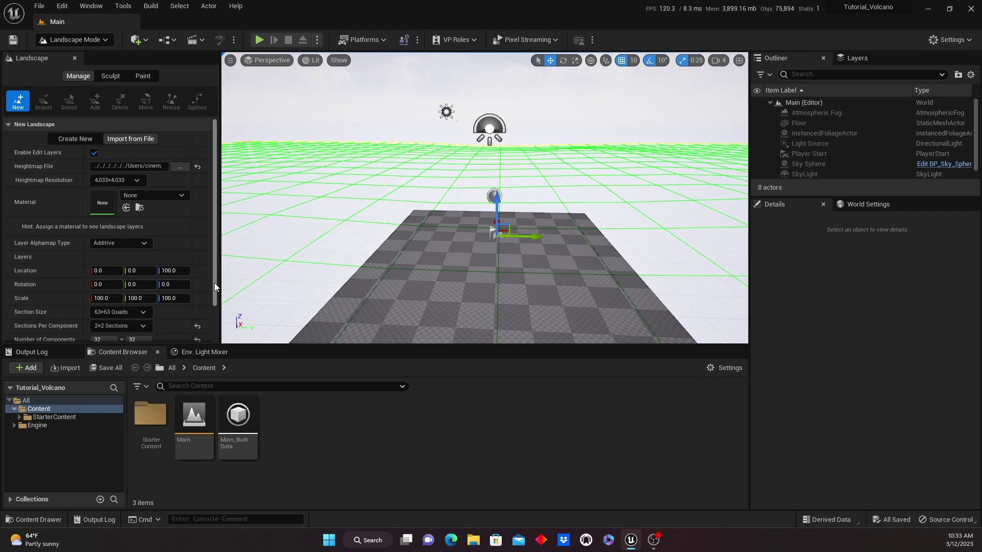
- Set the new landscape's Z scale to 500
mouse_move(579, 267)
right_down()
mouse_move(522, 287)
mouse_move(435, 266)
mouse_move(495, 266)
mouse_move(363, 267)
mouse_move(603, 272)
mouse_move(621, 259)
mouse_move(629, 268)
mouse_move(580, 267)
right_up()
key(s)
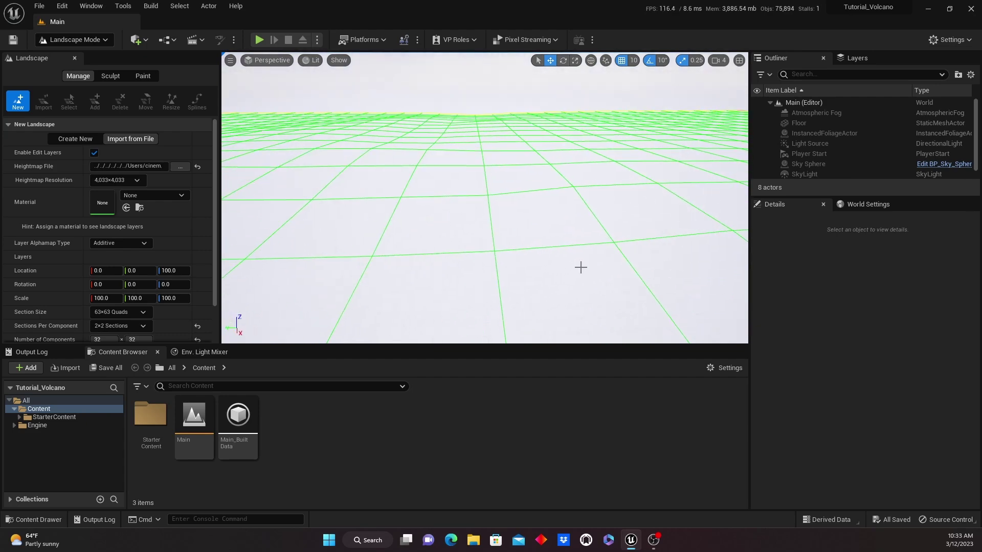
click(174, 298)
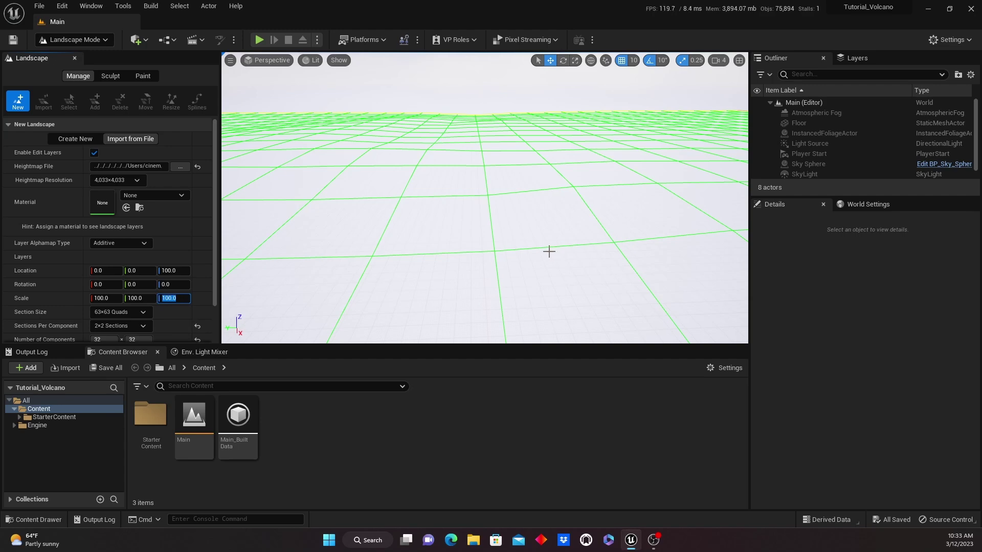
right_drag(549, 251, 510, 287)
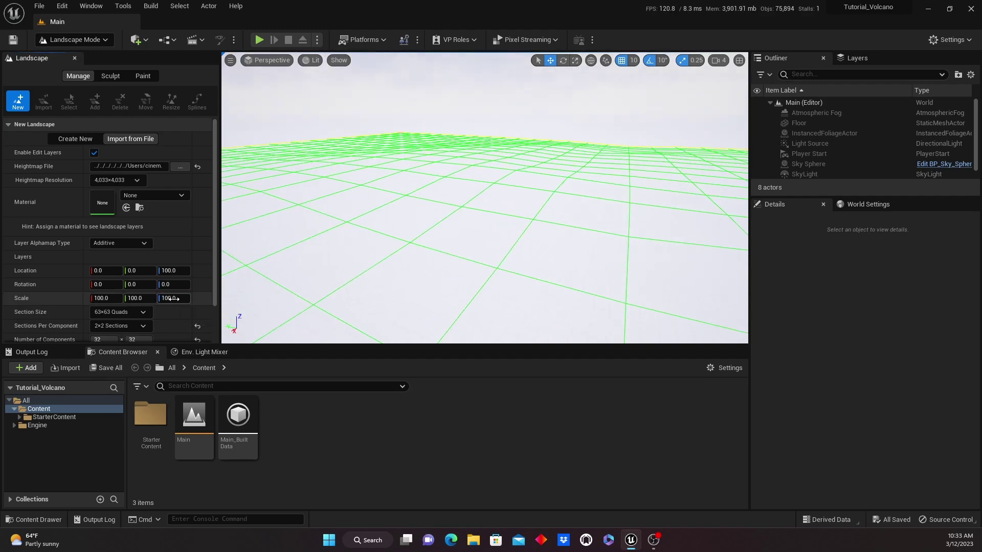
click(173, 299)
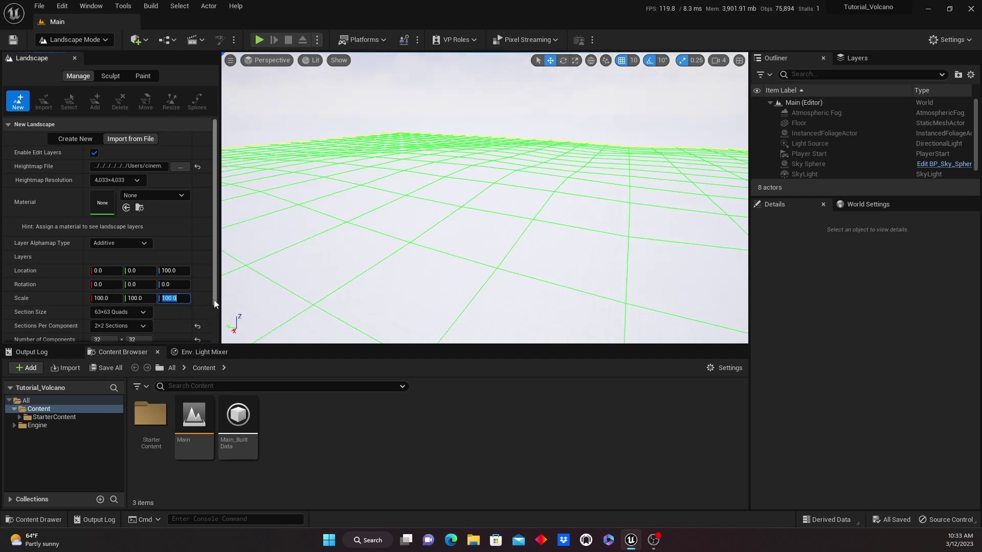
text(500)
key(Return)
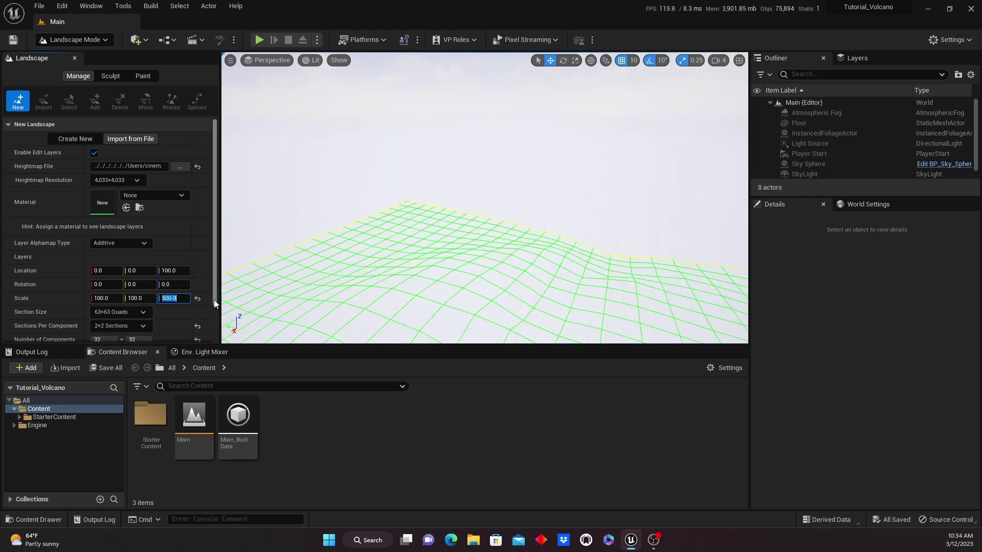
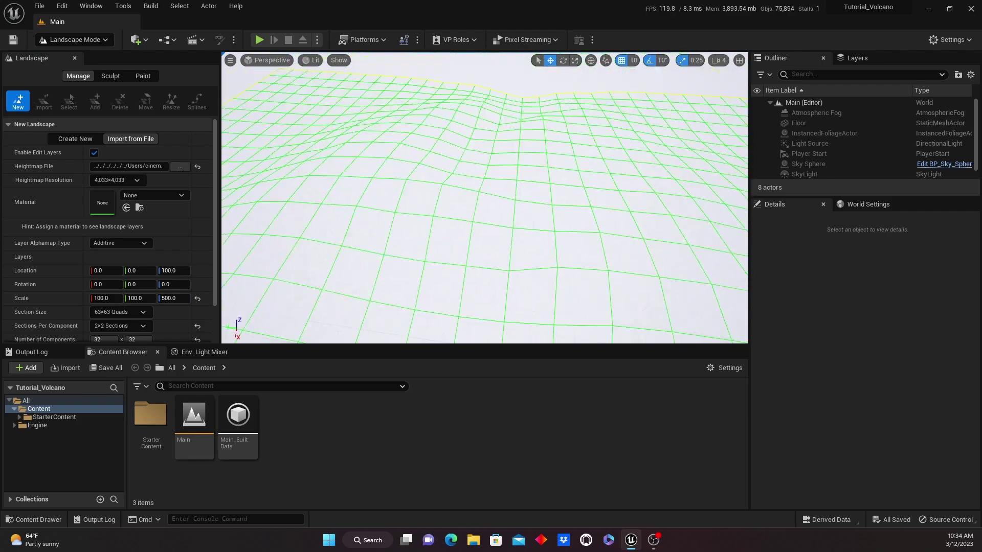
- Examine the new landscape's preview grid around the floor from several angles to judge its height and relief
right_drag(409, 200, 557, 244)
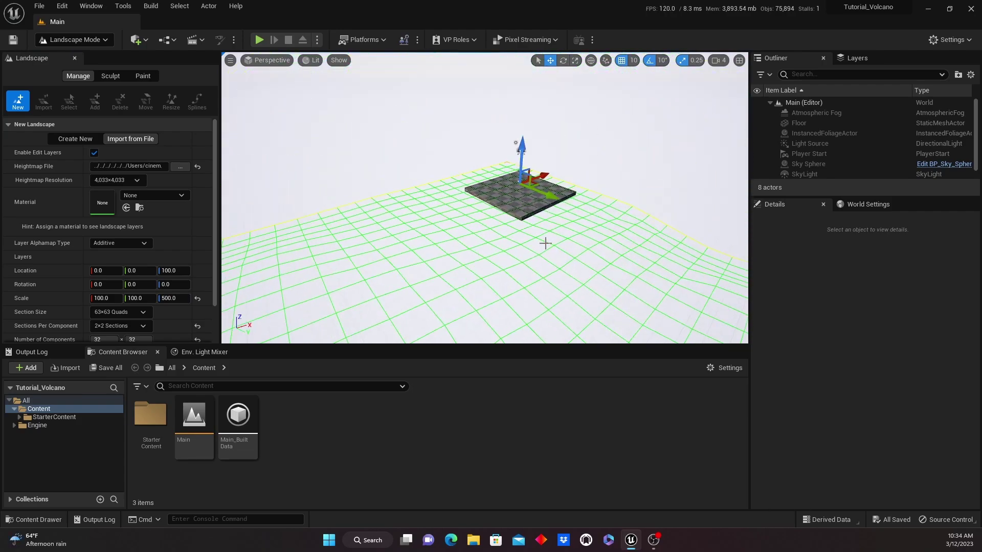
key(q)
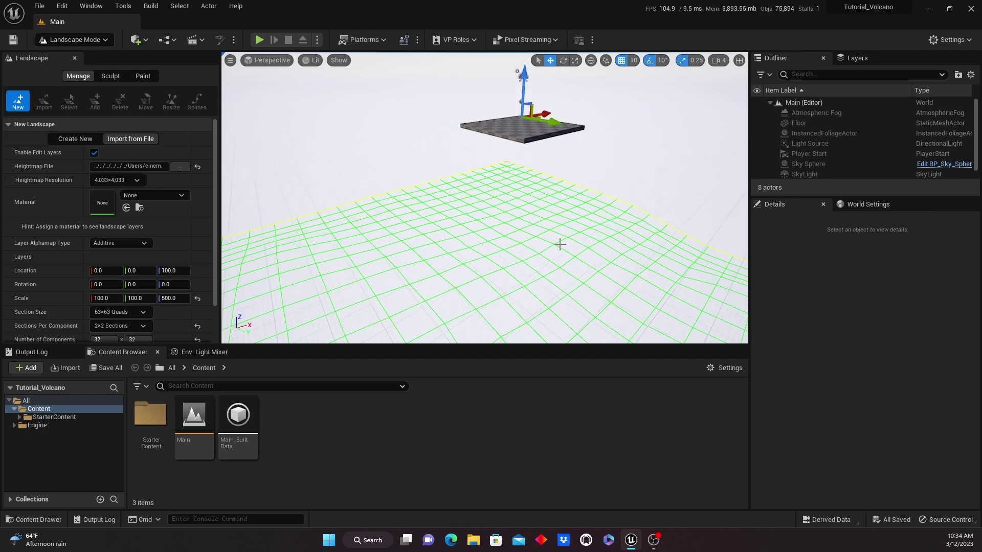
right_drag(559, 220, 616, 208)
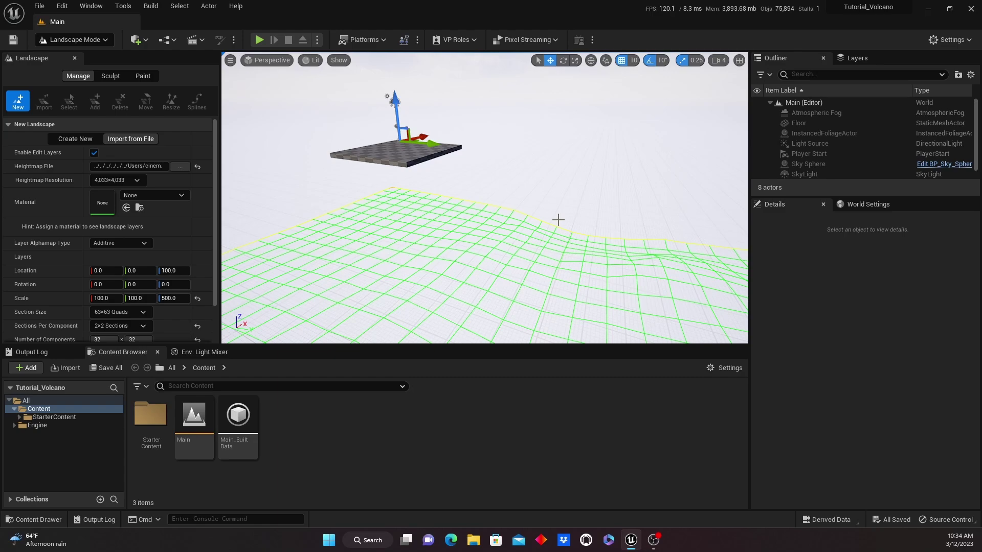
mouse_move(551, 213)
right_down()
mouse_move(650, 220)
mouse_move(560, 216)
mouse_move(534, 200)
mouse_move(578, 240)
mouse_move(538, 214)
right_up()
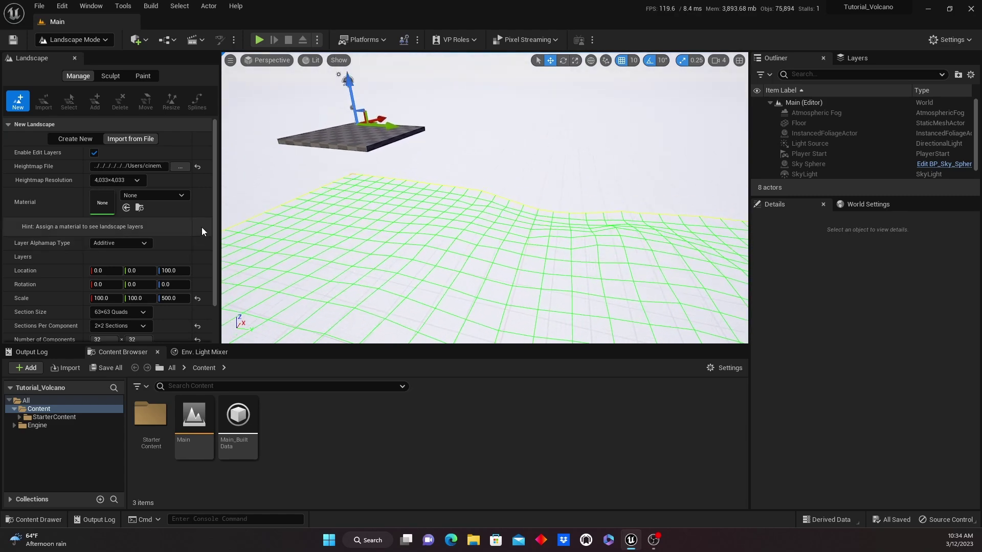
mouse_move(460, 253)
right_down()
mouse_move(460, 271)
mouse_move(460, 252)
right_up()
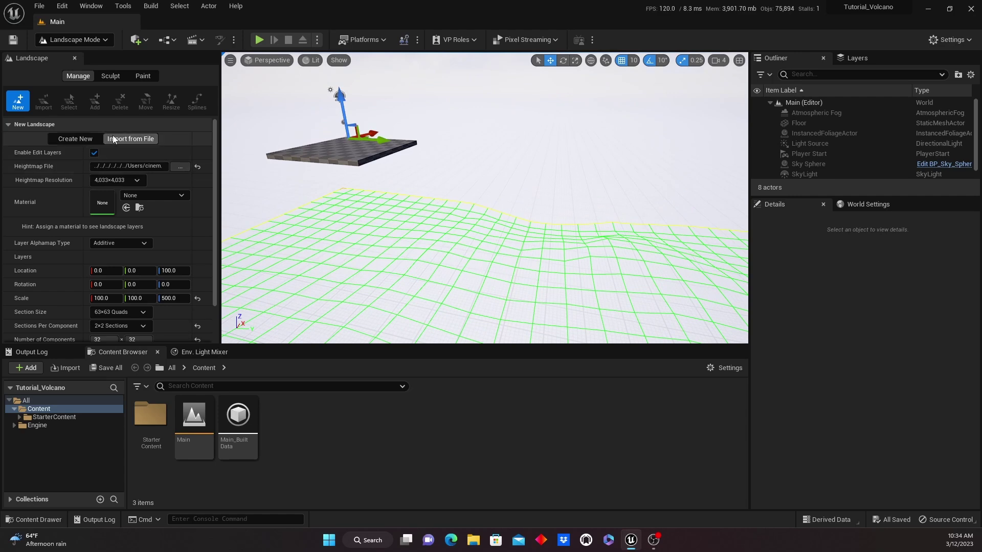
right_drag(530, 266, 494, 175)
right_drag(470, 255, 495, 261)
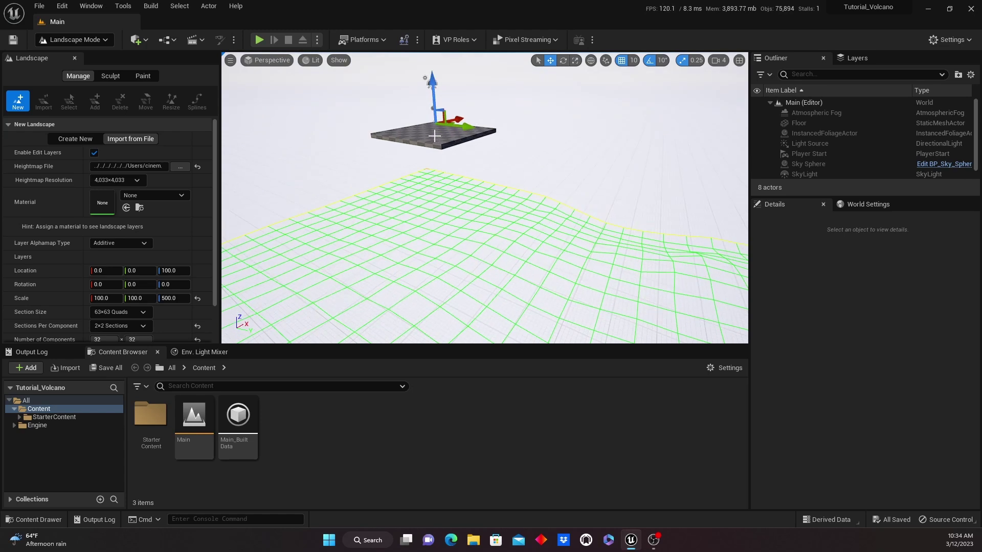
right_drag(581, 249, 642, 251)
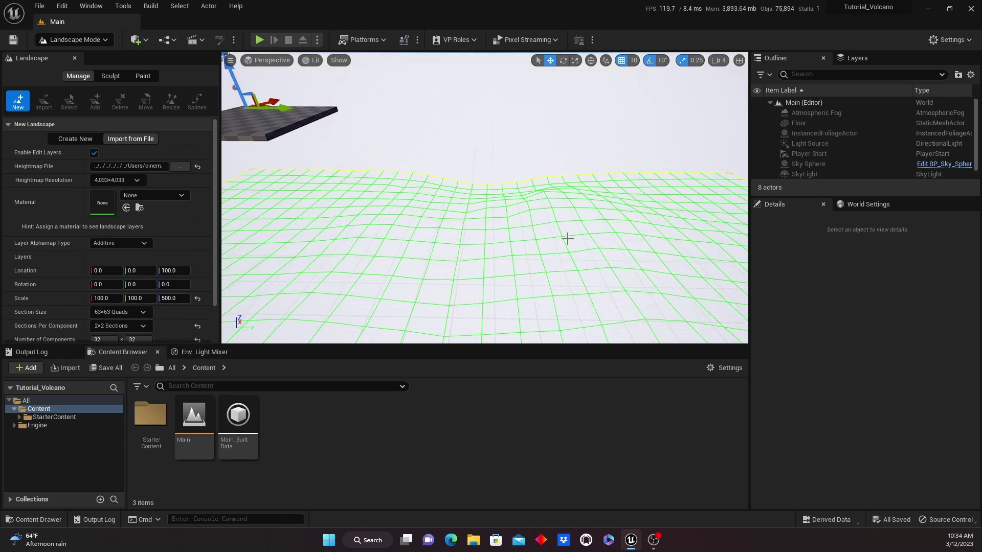
drag(567, 238, 538, 240)
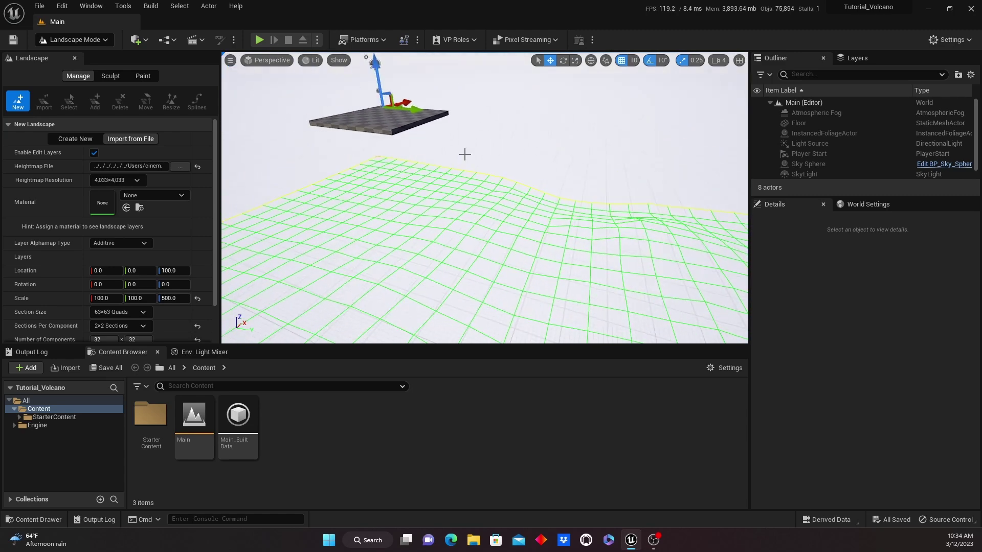
right_drag(430, 149, 444, 192)
drag(512, 195, 505, 201)
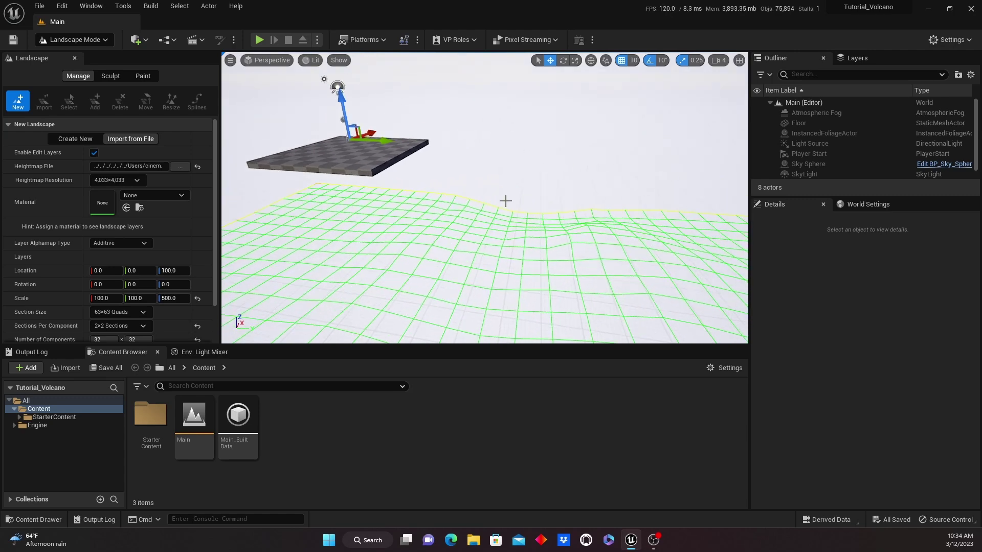
drag(374, 151, 375, 147)
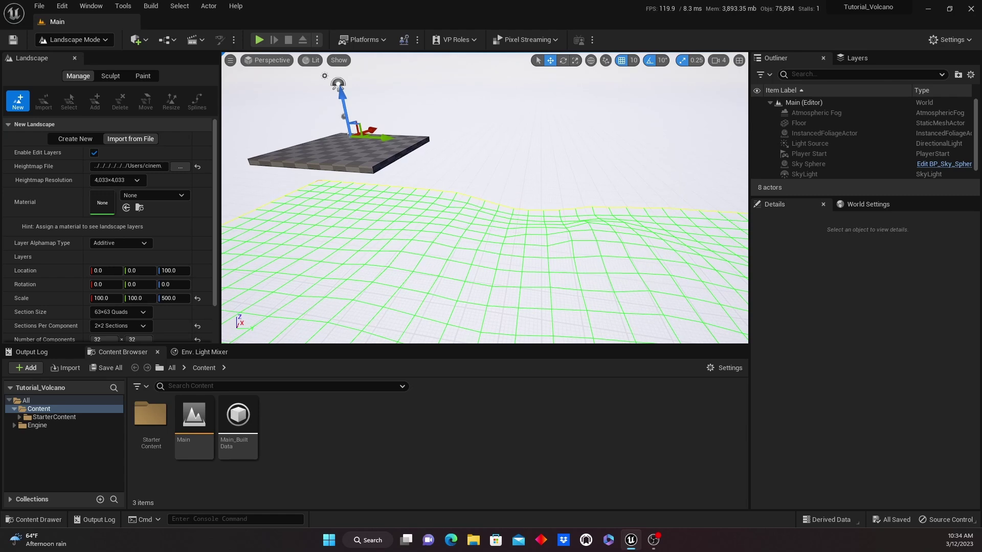
key(w)
right_drag(375, 147, 379, 168)
key(s)
key(e)
key(a)
right_drag(499, 218, 493, 216)
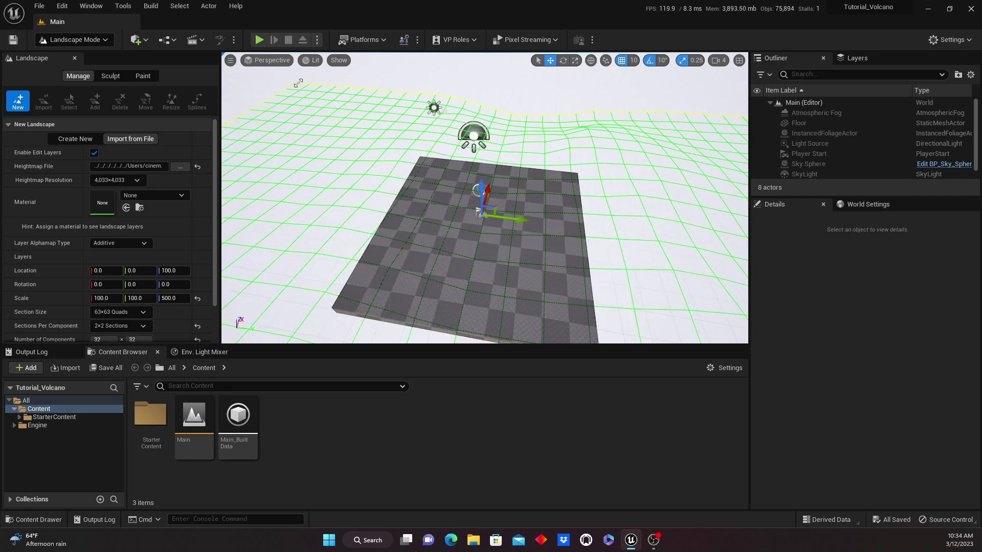
right_drag(569, 221, 670, 202)
drag(588, 167, 572, 216)
key(f)
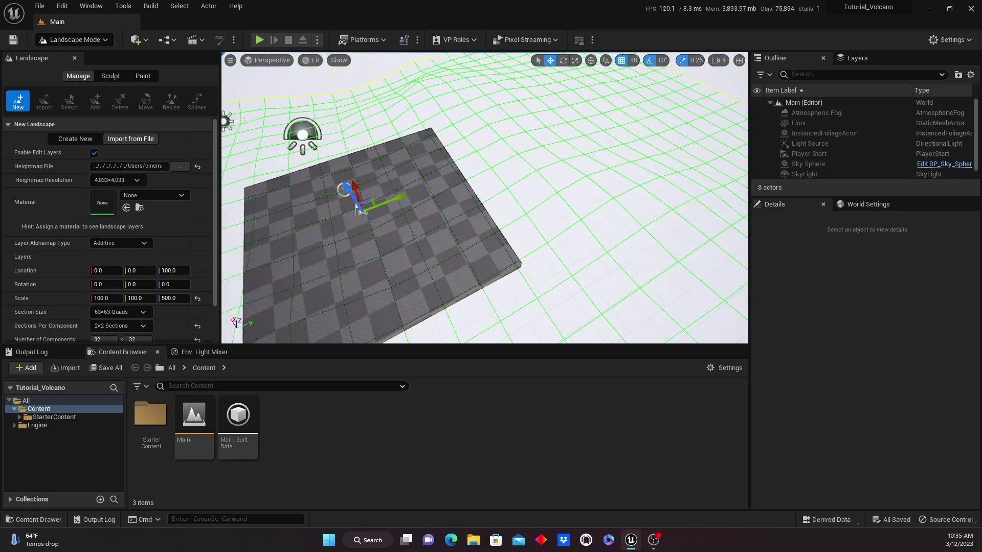
right_drag(515, 210, 604, 153)
key(s)
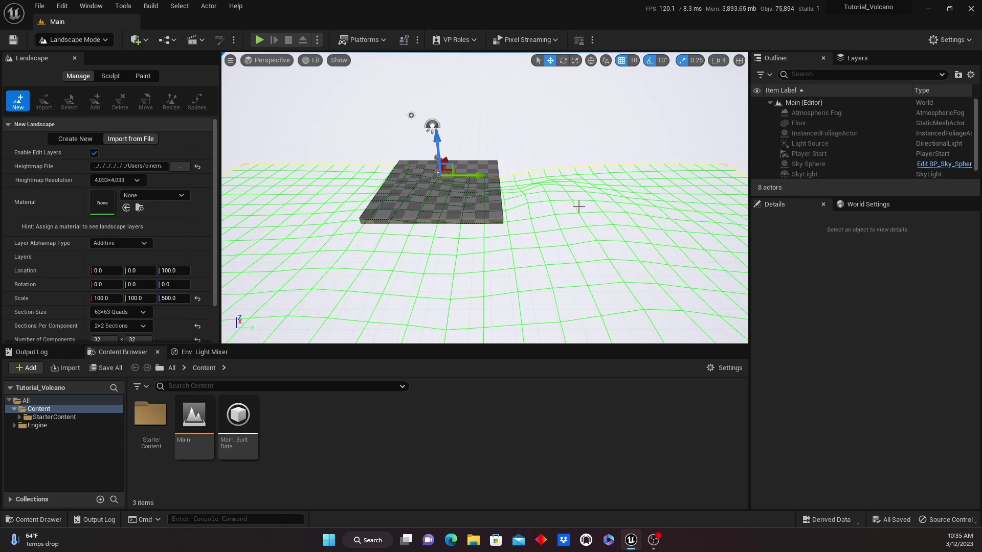
right_drag(569, 207, 589, 205)
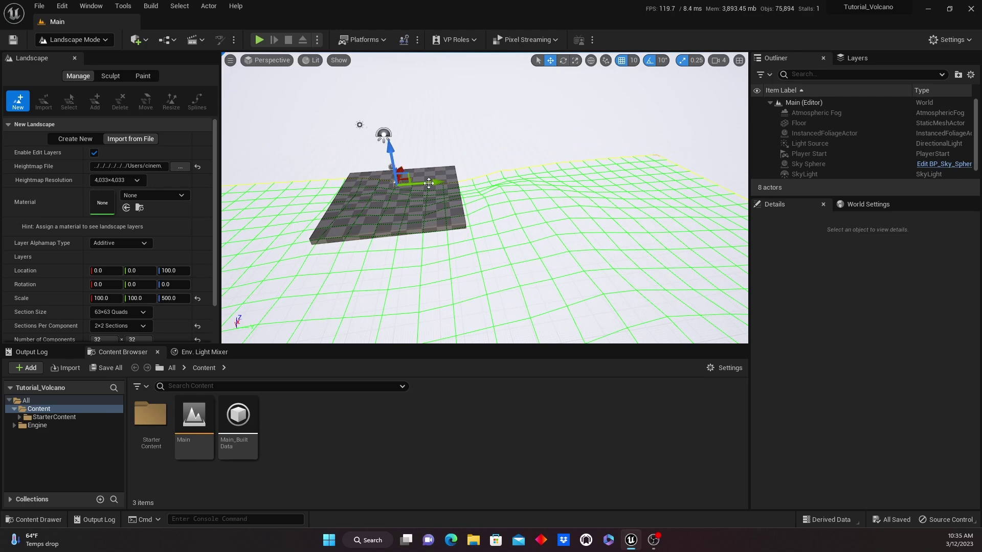
right_drag(575, 191, 552, 187)
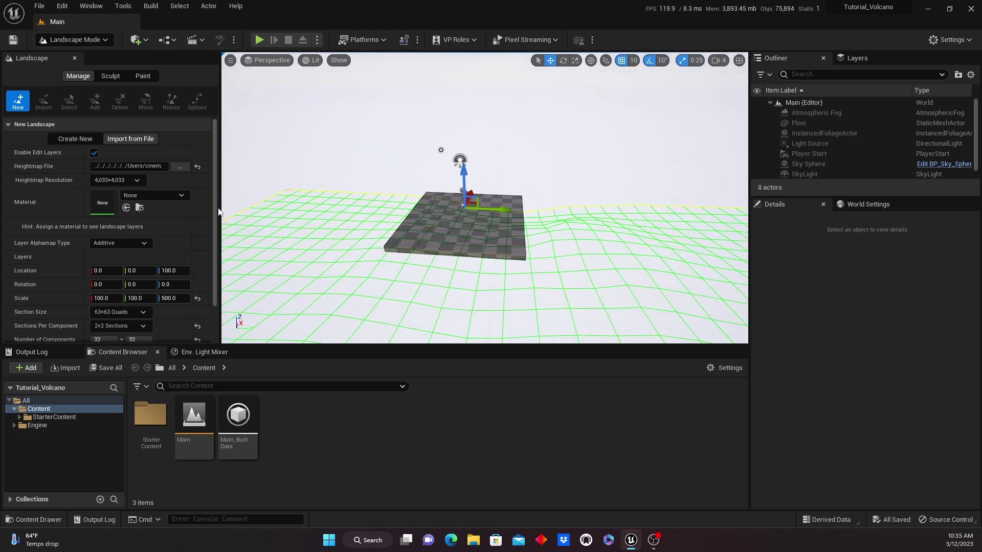
- Import the heightmap to create the new landscape with the current settings
scroll(219, 211, down, 3)
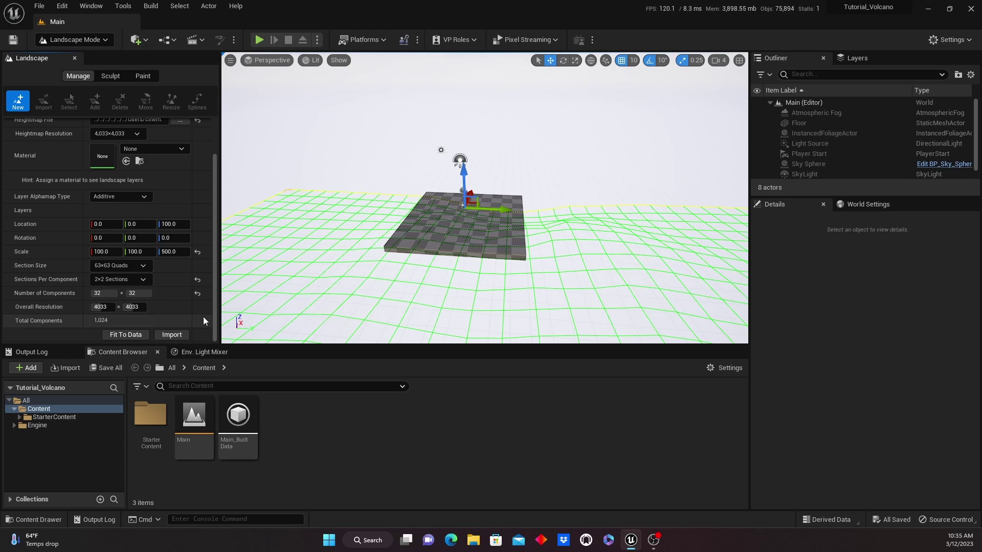
click(173, 336)
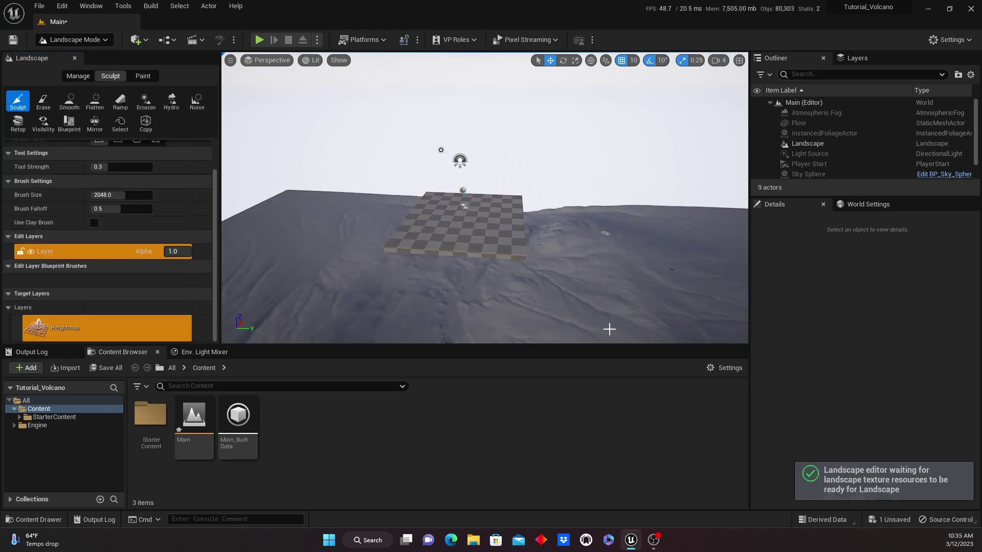
right_click(619, 177)
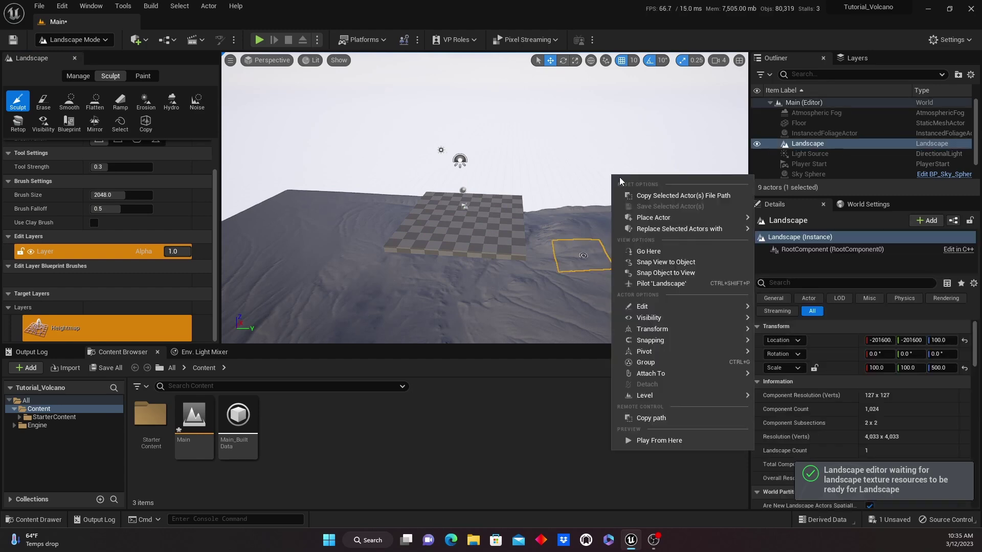
click(588, 159)
- Leave Landscape mode and return to Selection mode
right_drag(599, 158, 716, 286)
right_drag(598, 215, 701, 148)
mouse_move(629, 159)
right_down()
mouse_move(609, 153)
mouse_move(614, 138)
mouse_move(634, 140)
right_up()
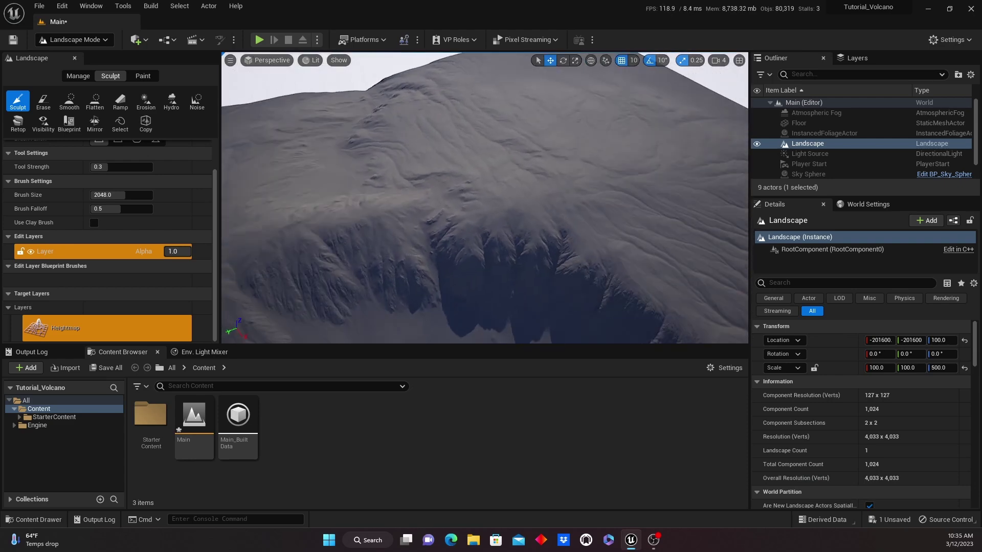
mouse_move(574, 132)
right_down()
mouse_move(558, 179)
mouse_move(521, 174)
right_up()
click(102, 42)
click(74, 56)
- Set the viewport camera speed to 8
right_drag(519, 190, 525, 122)
click(719, 60)
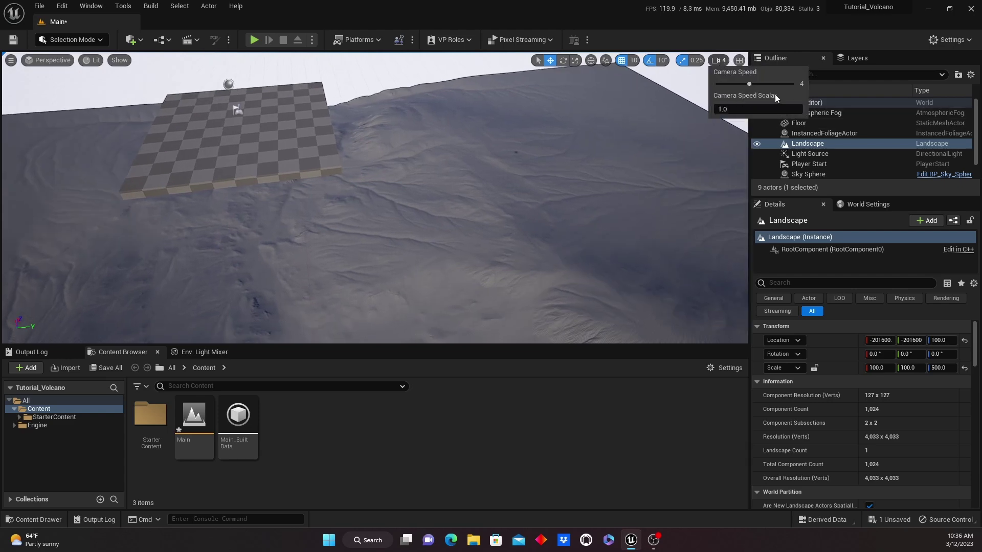
drag(787, 84, 794, 82)
- Save all changes to the Main level containing the imported landscape
right_drag(638, 168, 638, 169)
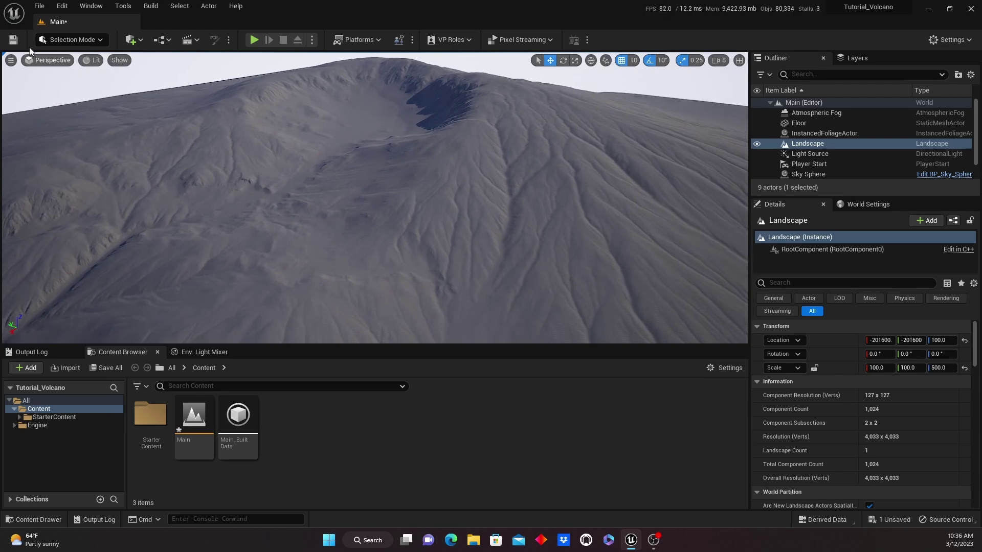
click(37, 8)
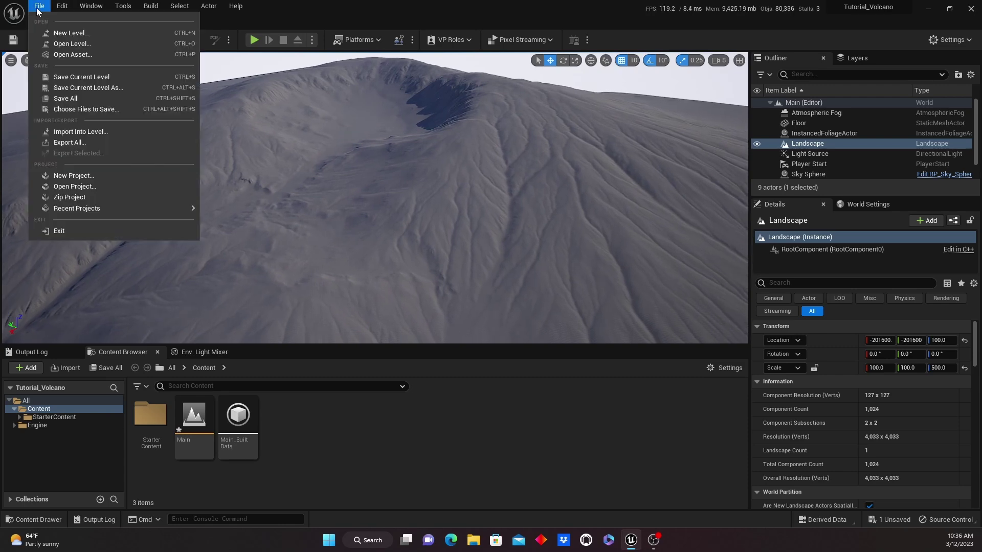
click(80, 99)
- Create a new folder named M_Landscape in the project's Content folder
right_drag(642, 191, 642, 190)
right_drag(560, 299, 559, 298)
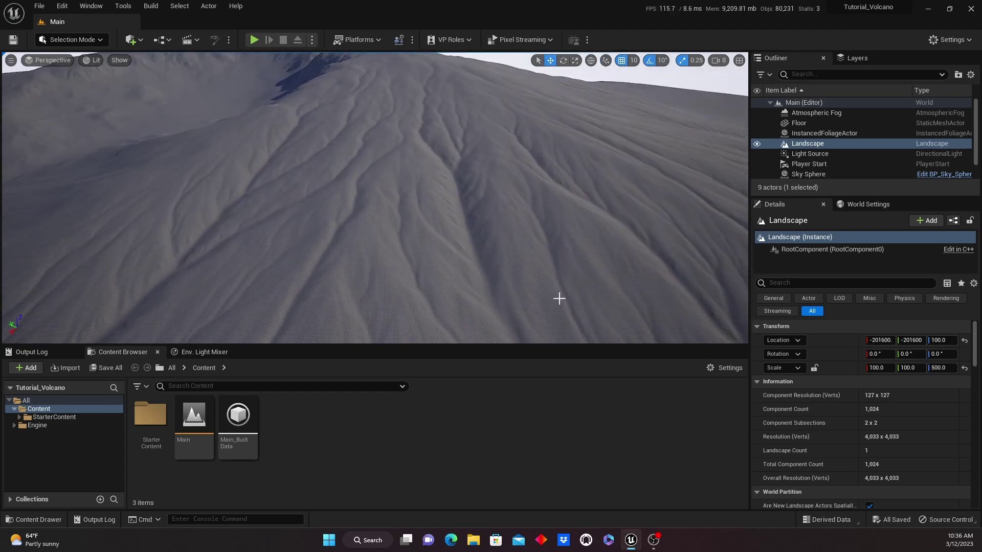
right_click(305, 425)
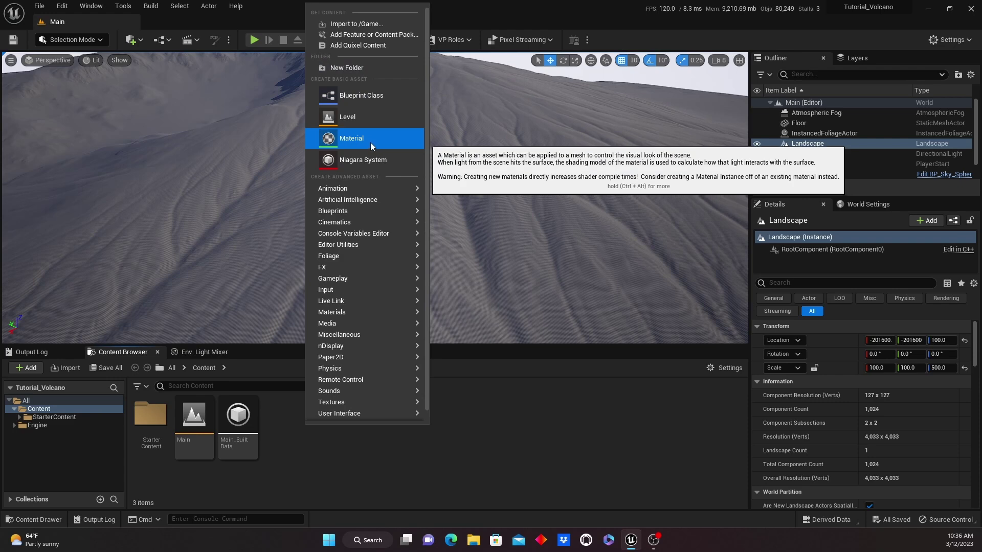
click(358, 68)
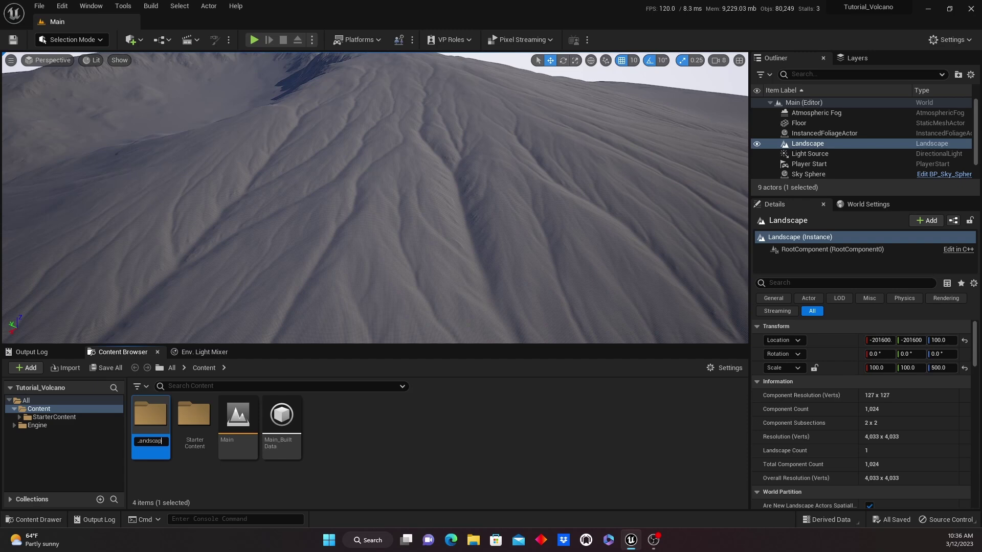
text(e)
key(Return)
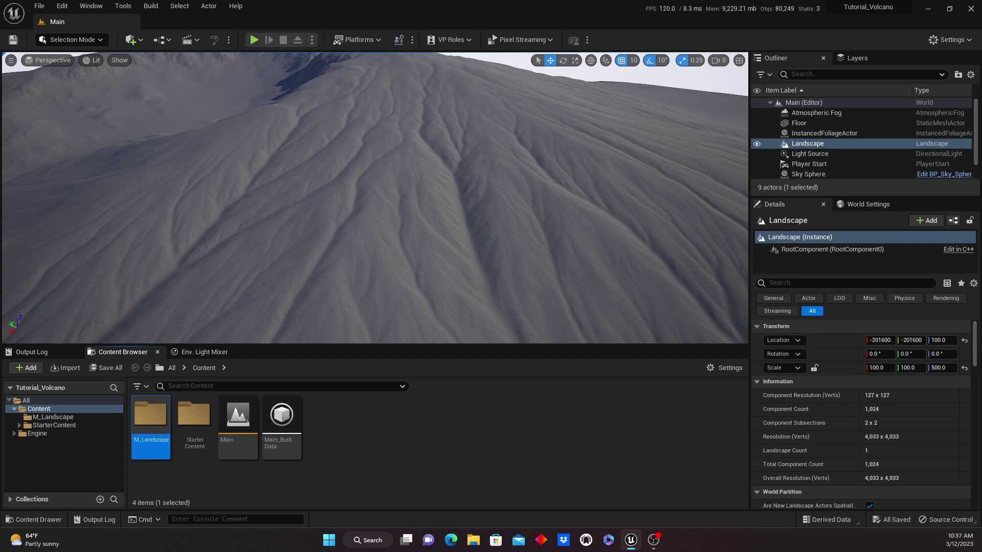
- Set the M_Landscape folder's color to green
right_click(148, 416)
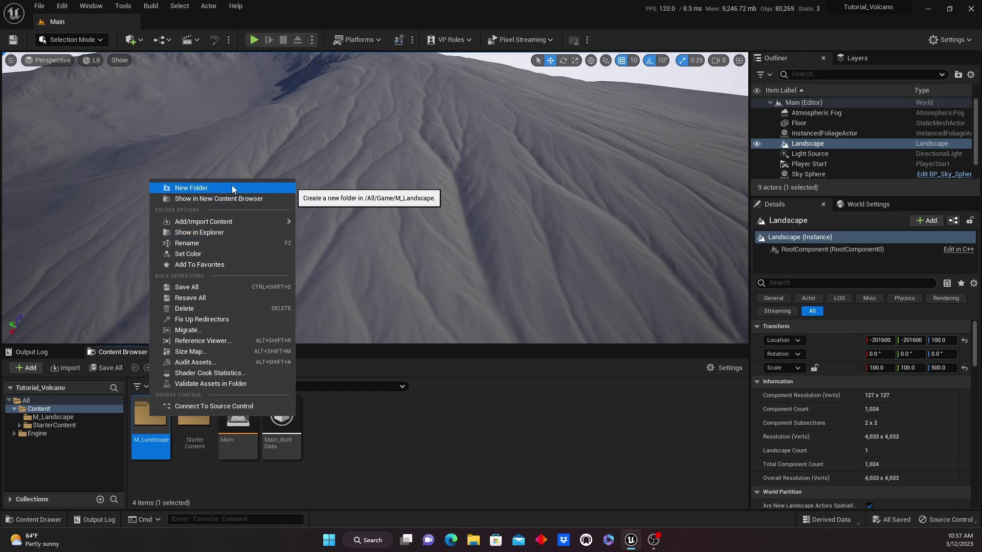
click(215, 254)
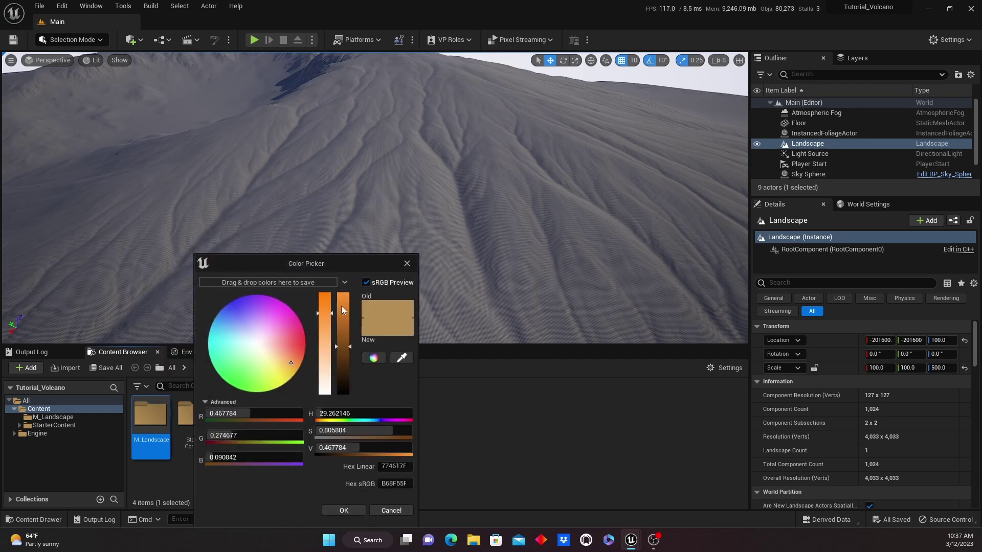
drag(285, 363, 235, 375)
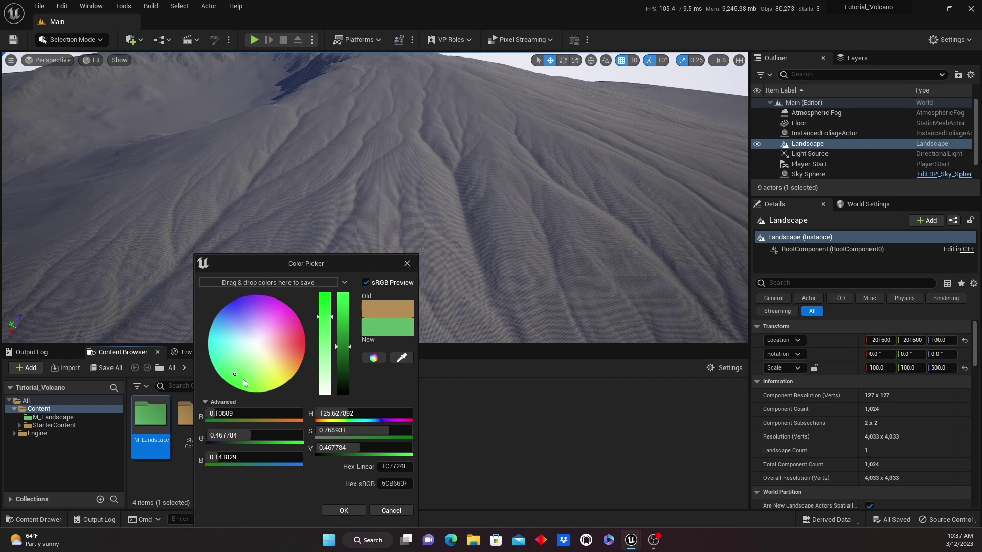
click(354, 511)
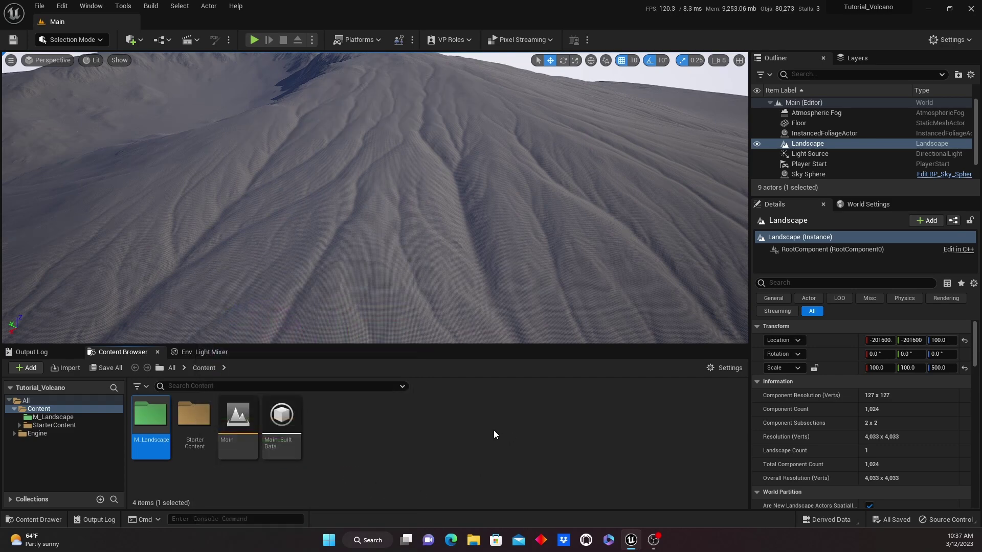
- Create a new material named M_Landscape inside the M_Landscape folder
double_click(151, 416)
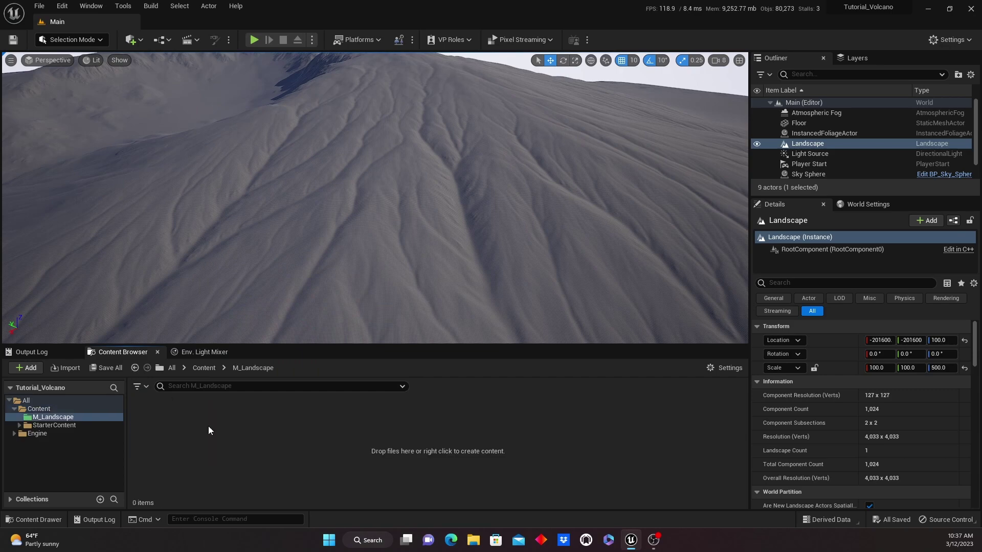
right_click(192, 436)
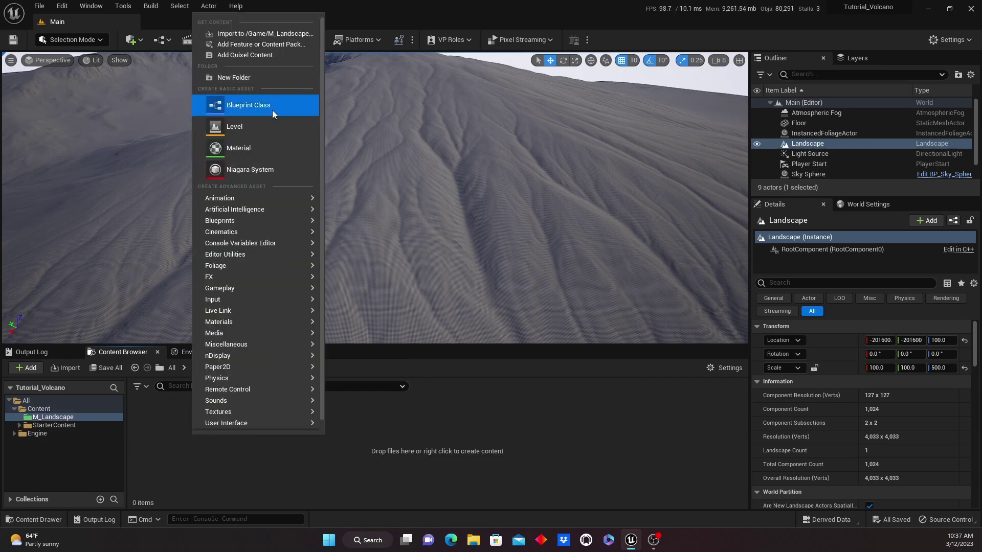
click(266, 151)
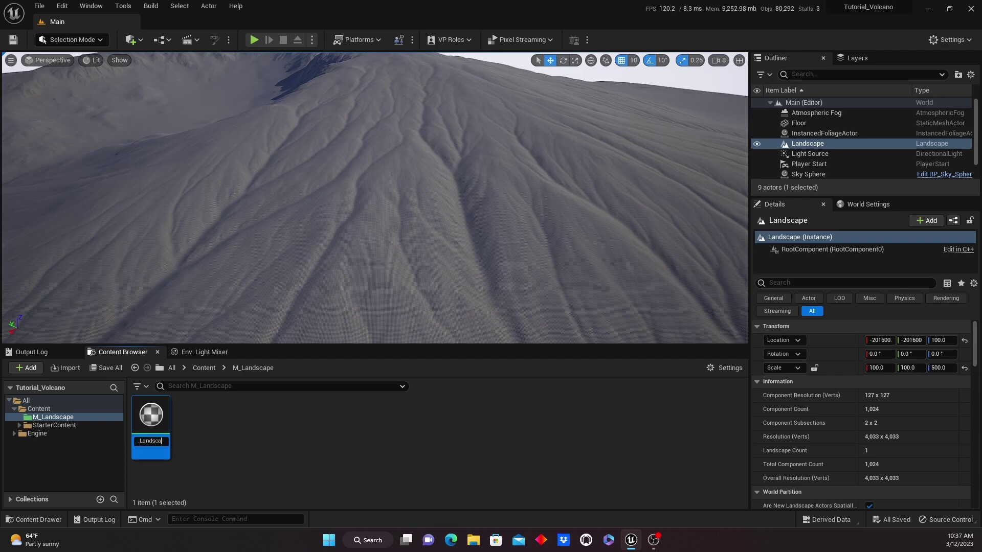
text(e)
key(Return)
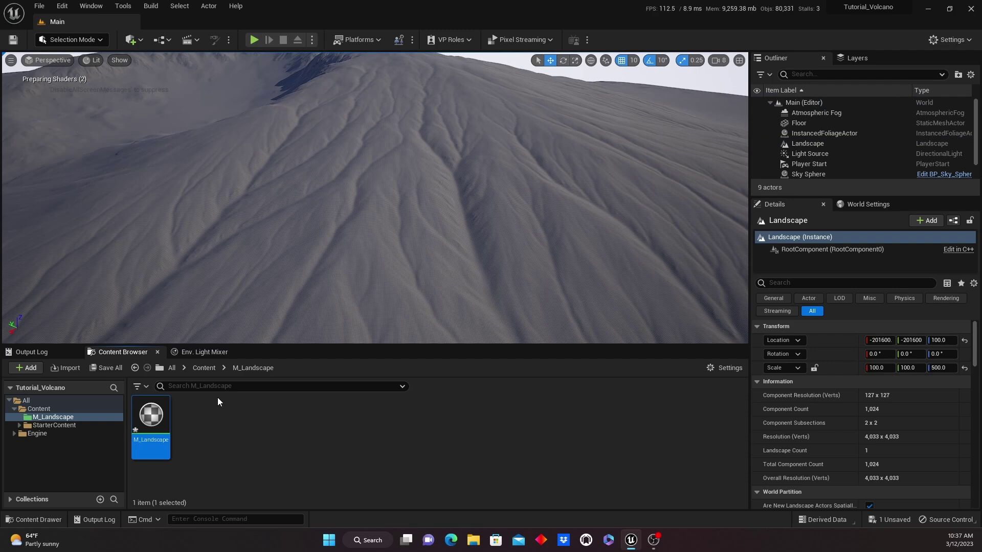
- Create a material instance from the M_Landscape material with its default name, and save all assets
right_click(150, 417)
click(238, 178)
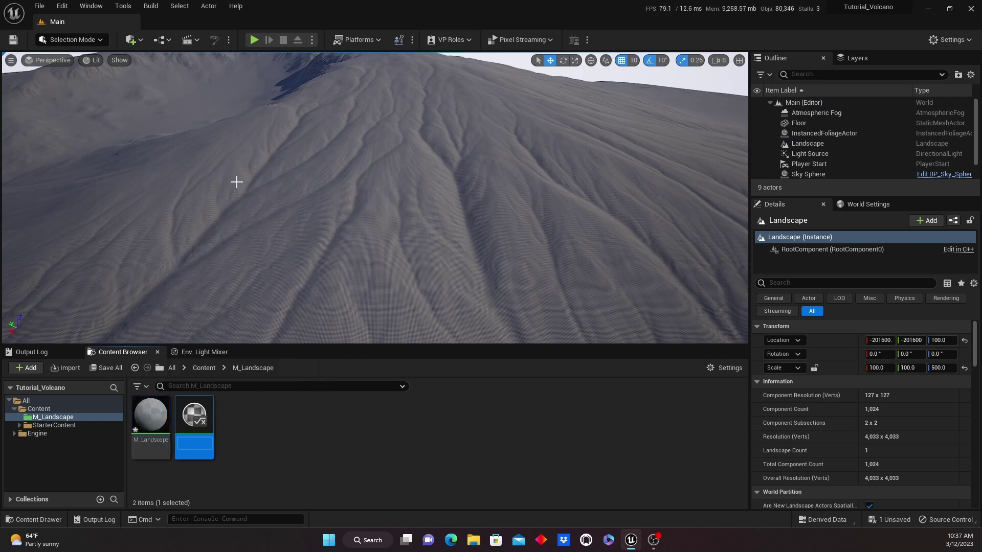
key(Return)
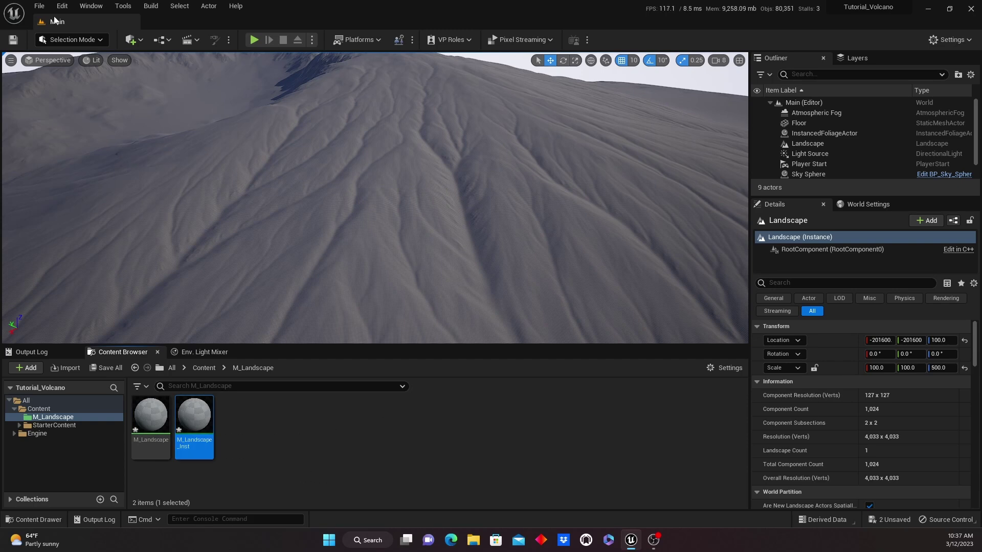
click(39, 6)
click(90, 122)
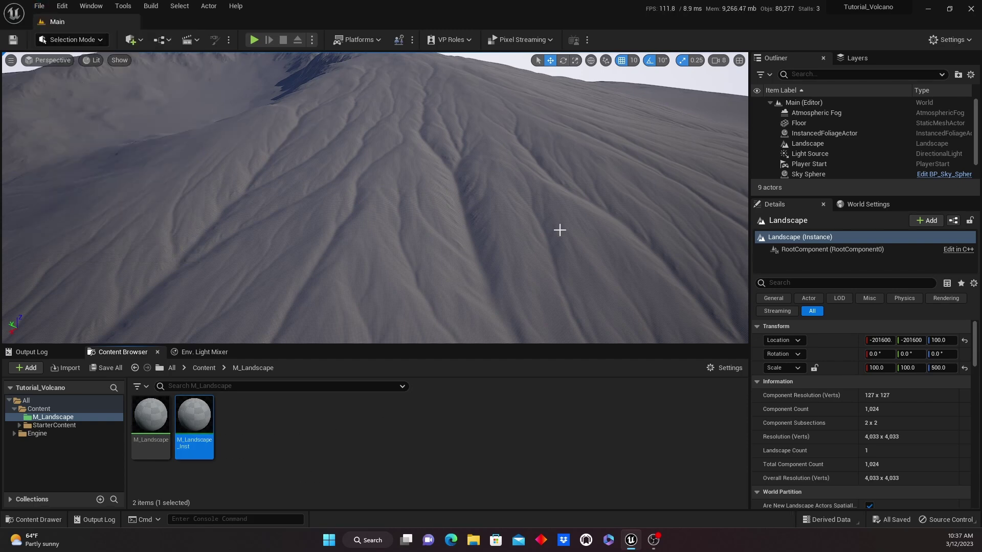
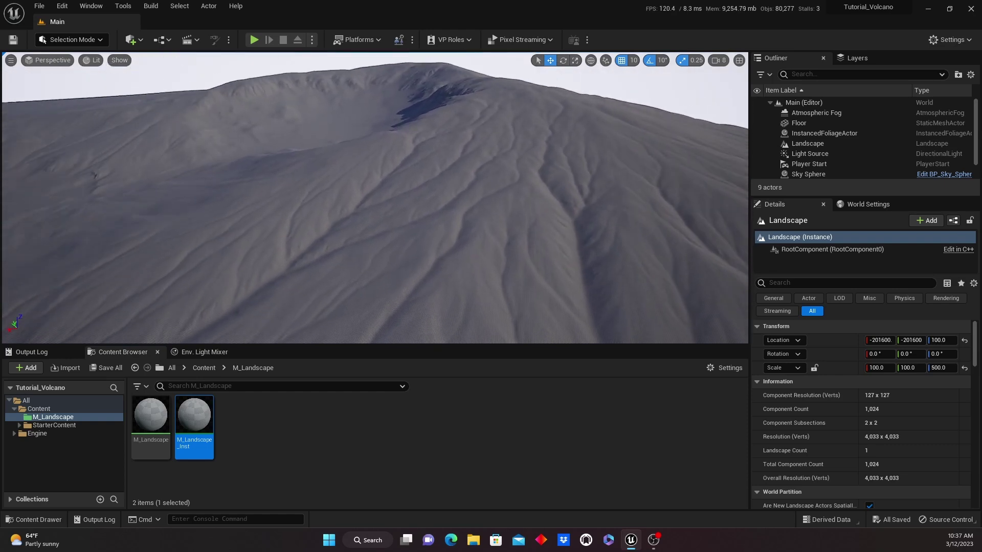
- Open Quixel Bridge and show its Surfaces category
right_drag(450, 175, 465, 182)
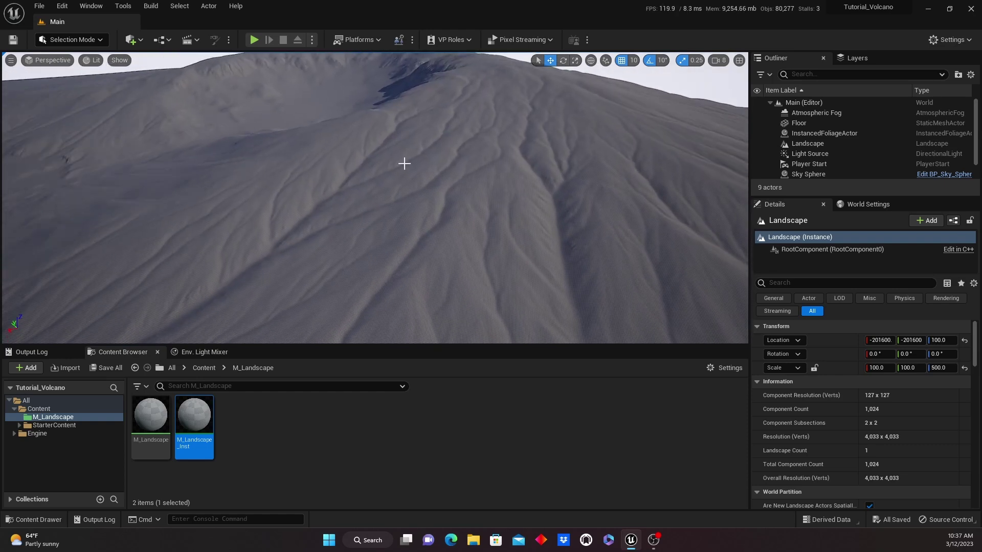
click(139, 41)
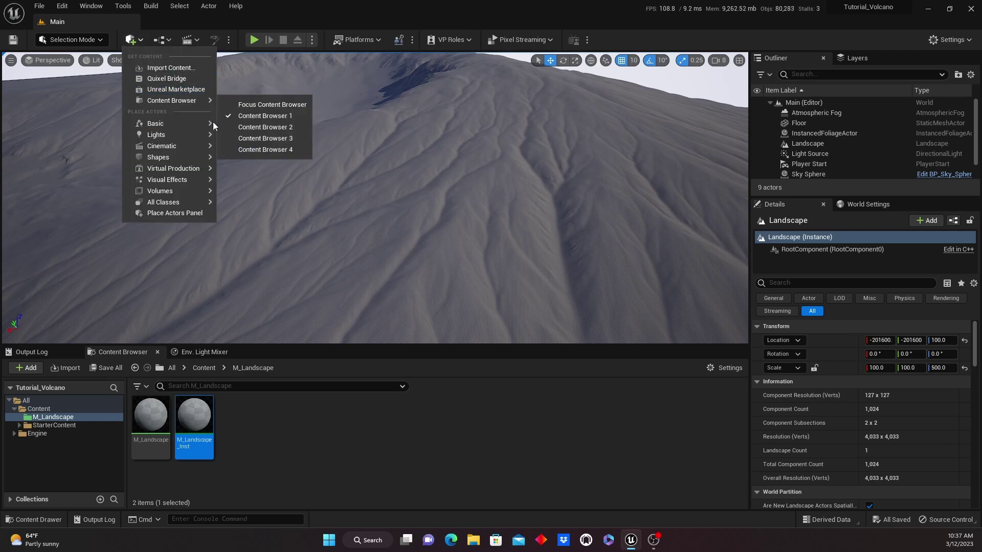
click(193, 81)
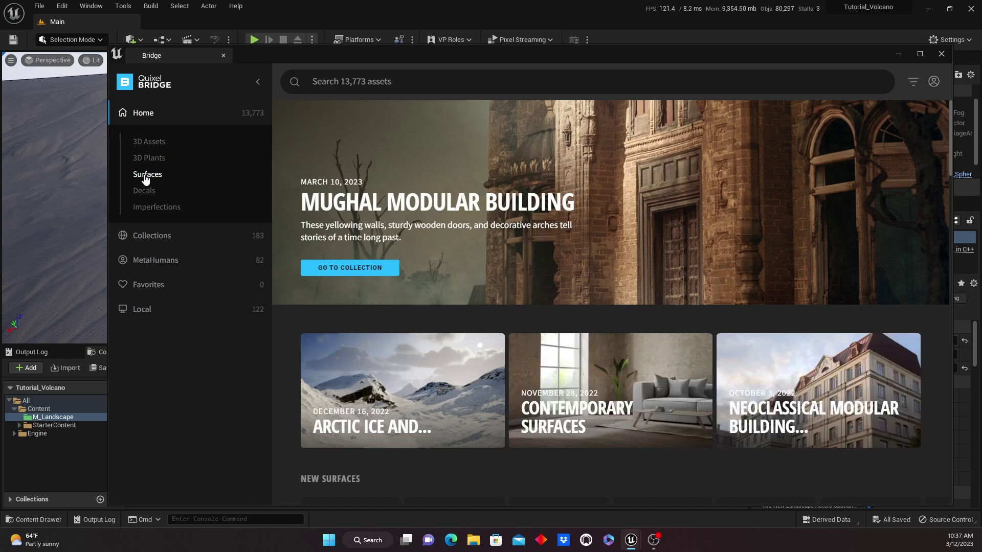
click(146, 175)
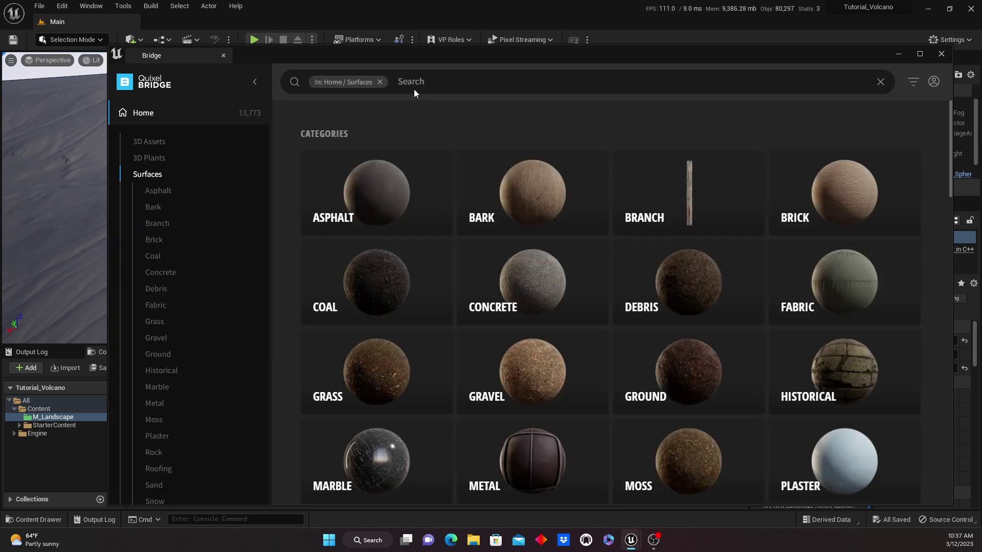
- Search the Bridge surfaces for "Snow"
click(546, 81)
text(snpw)
key(BackSpace)
key(BackSpace)
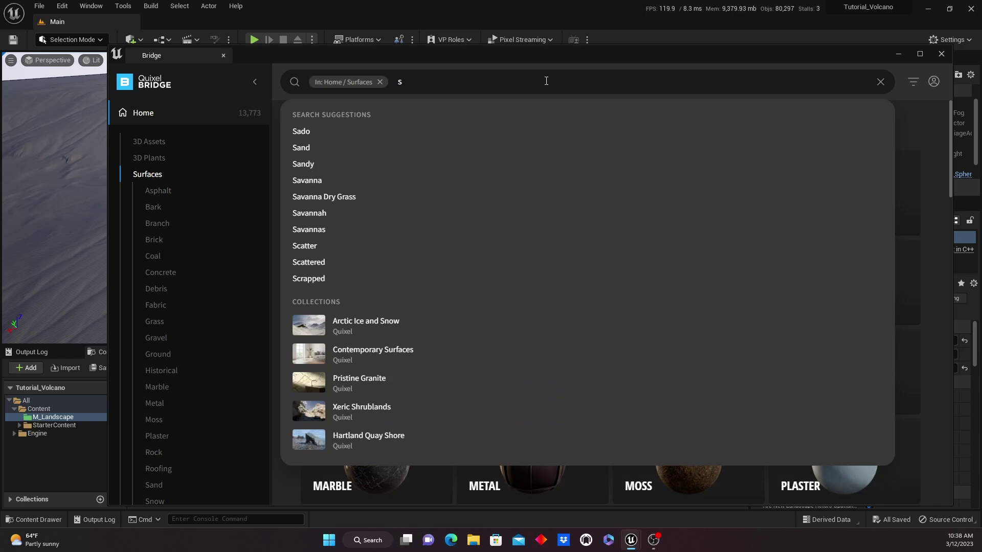
text(now)
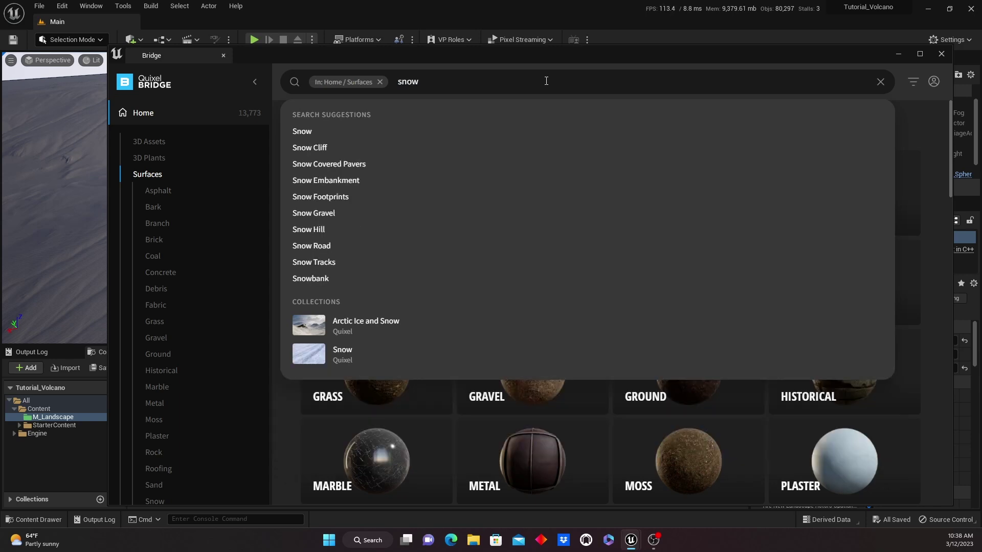
click(471, 131)
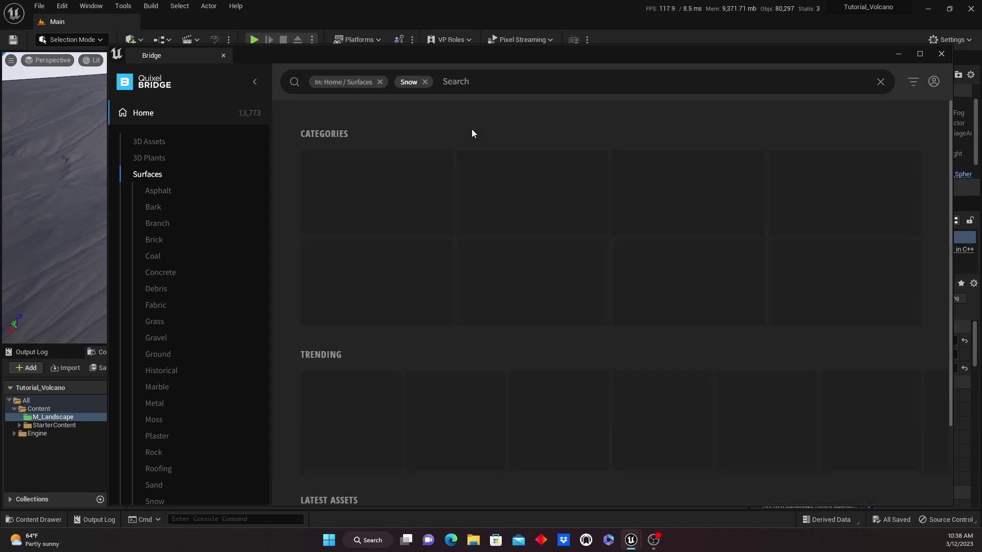
- Find the already downloaded Fresh Windswept Snow surface among the snow results and export it to the project
scroll(450, 295, down, 6)
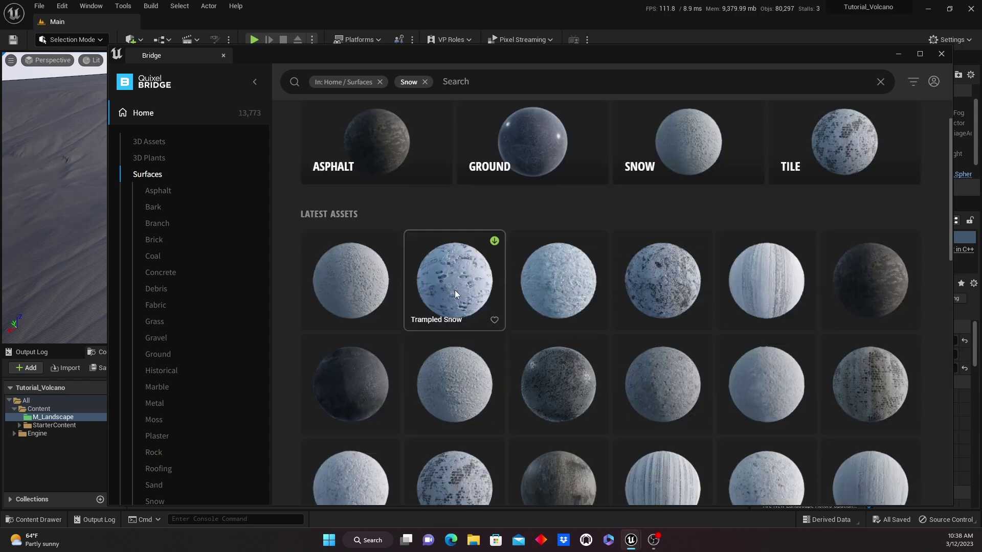
scroll(777, 289, down, 2)
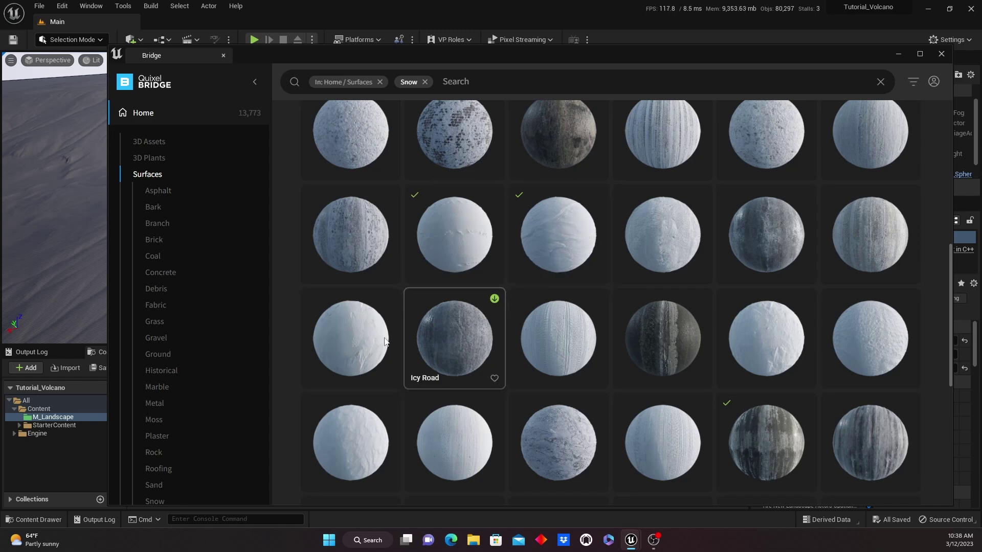
scroll(461, 276, down, 2)
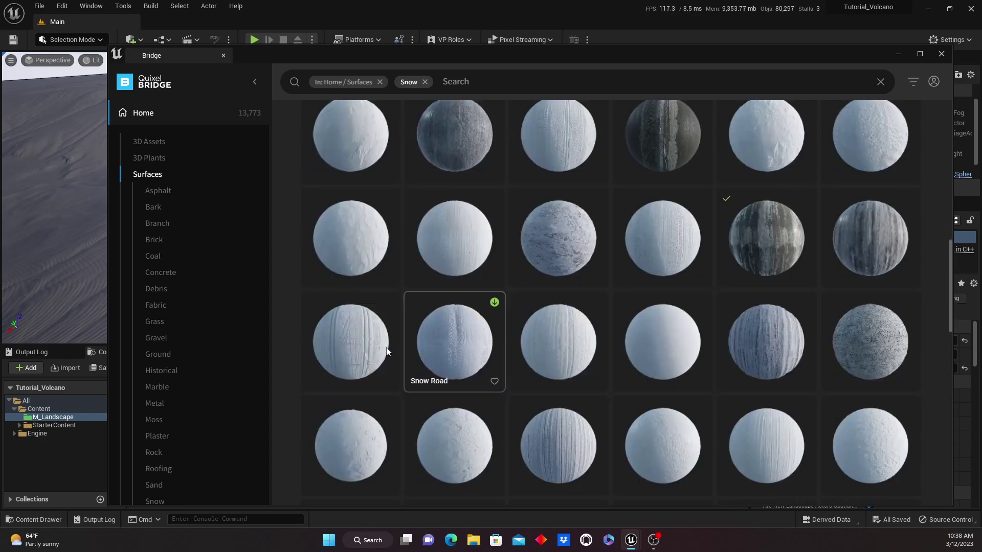
scroll(672, 348, down, 1)
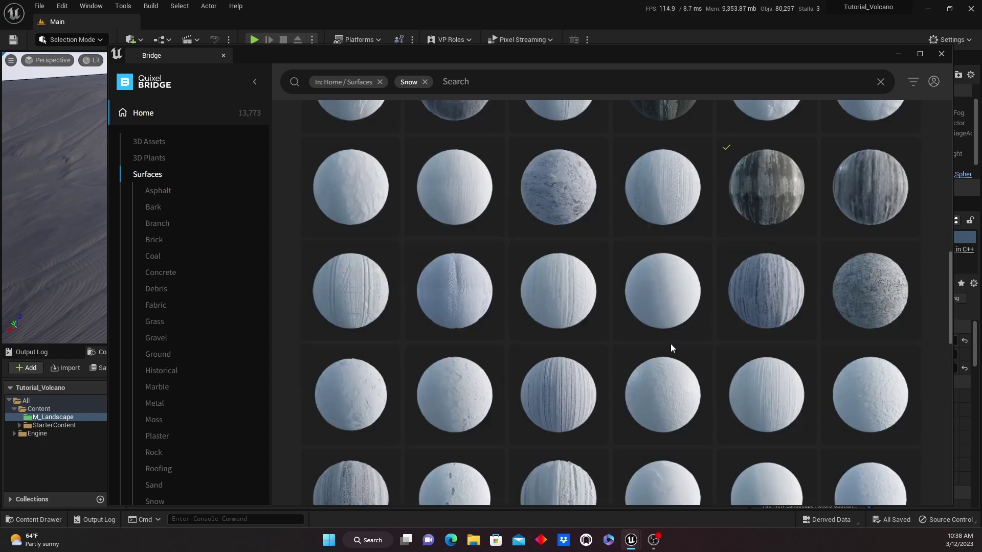
scroll(671, 344, up, 1)
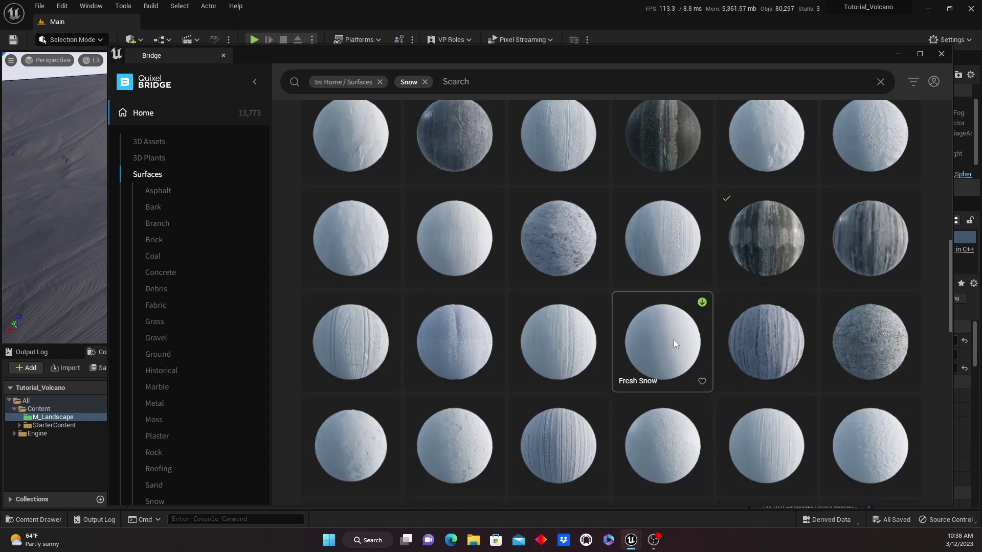
scroll(674, 343, up, 1)
scroll(674, 342, down, 4)
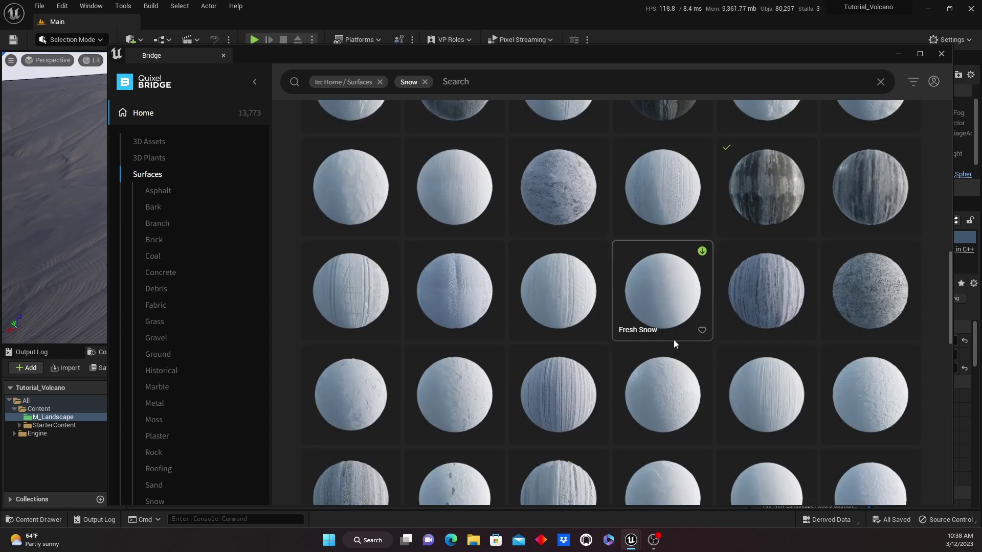
scroll(673, 340, down, 2)
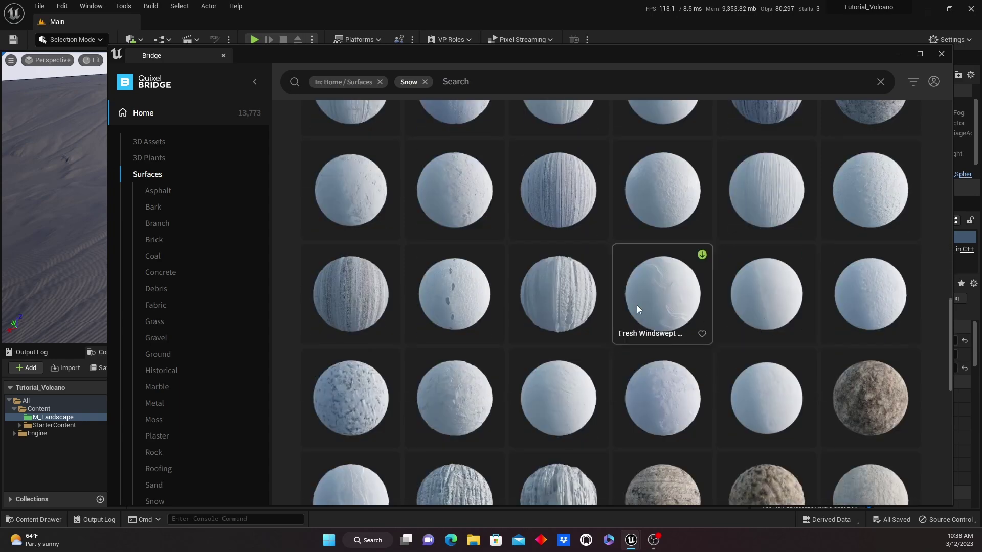
scroll(639, 305, up, 3)
scroll(637, 305, up, 6)
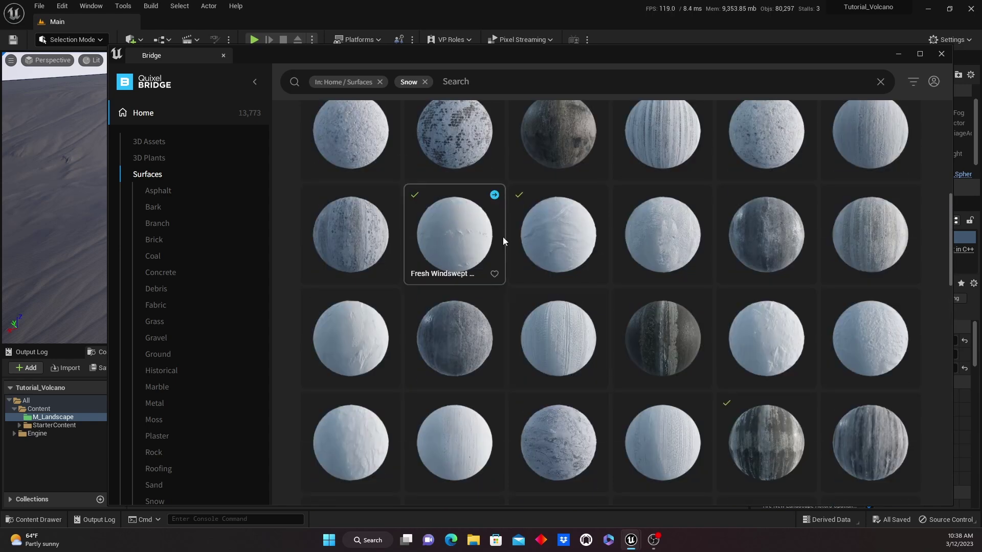
click(494, 196)
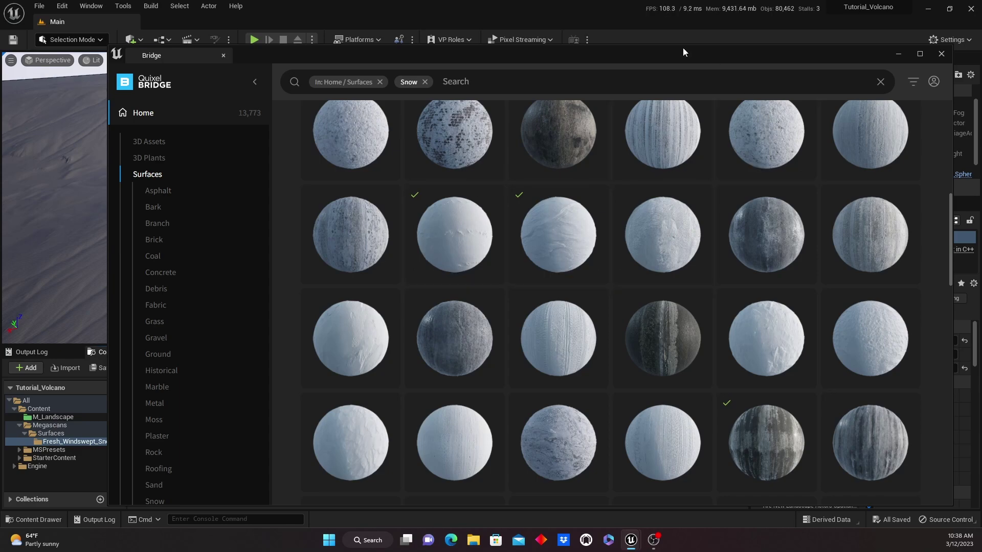
drag(651, 61, 634, 82)
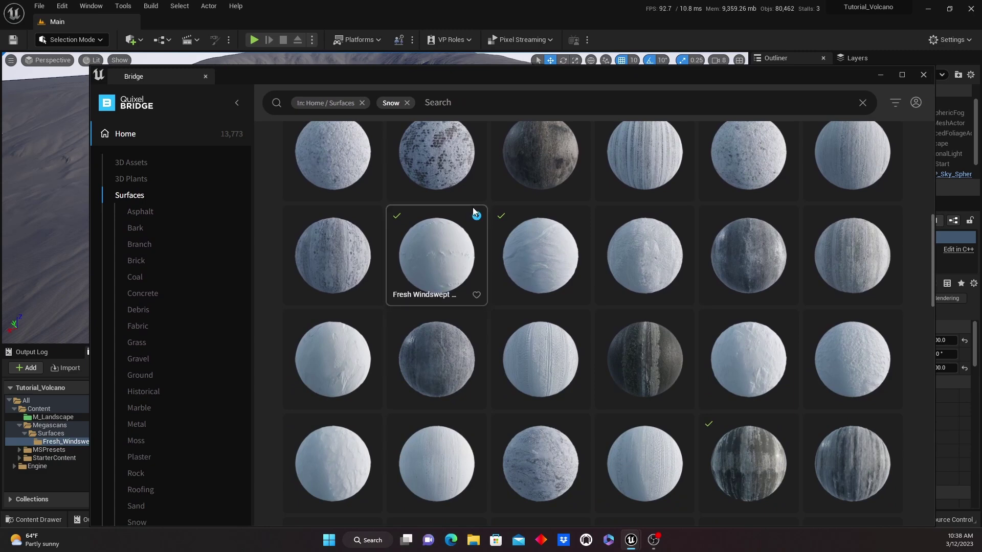
- Replace the Snow filter in the surfaces search with "Rock"
click(407, 103)
click(407, 102)
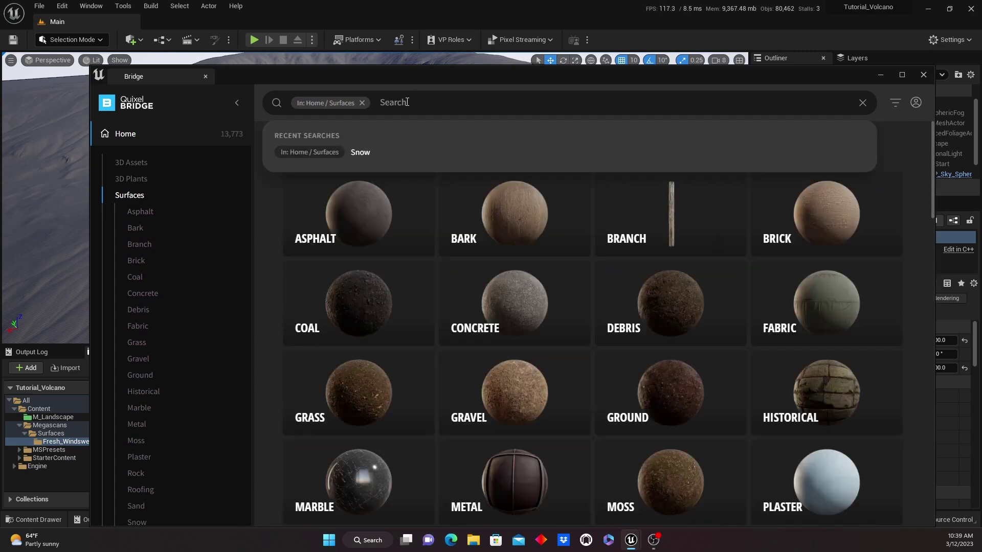
text(rock)
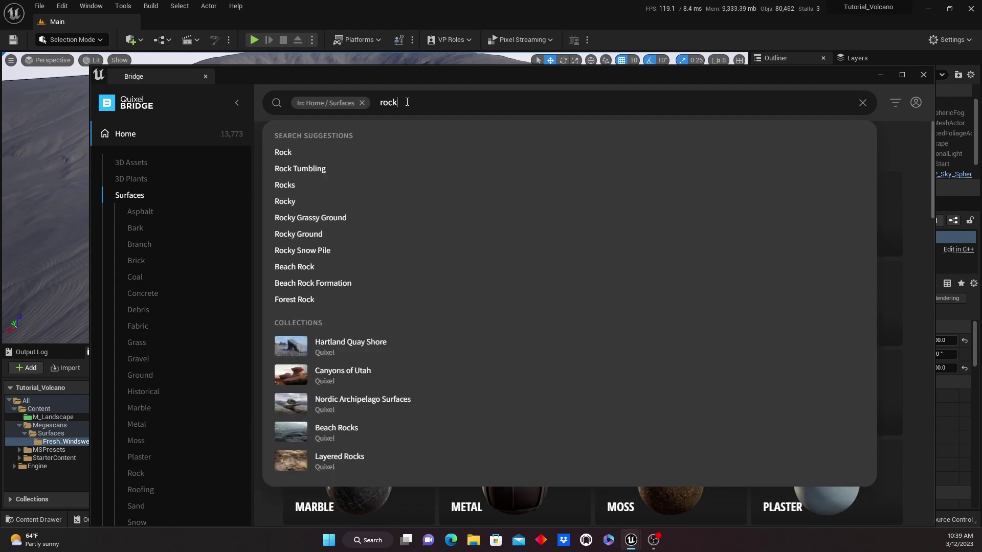
click(403, 149)
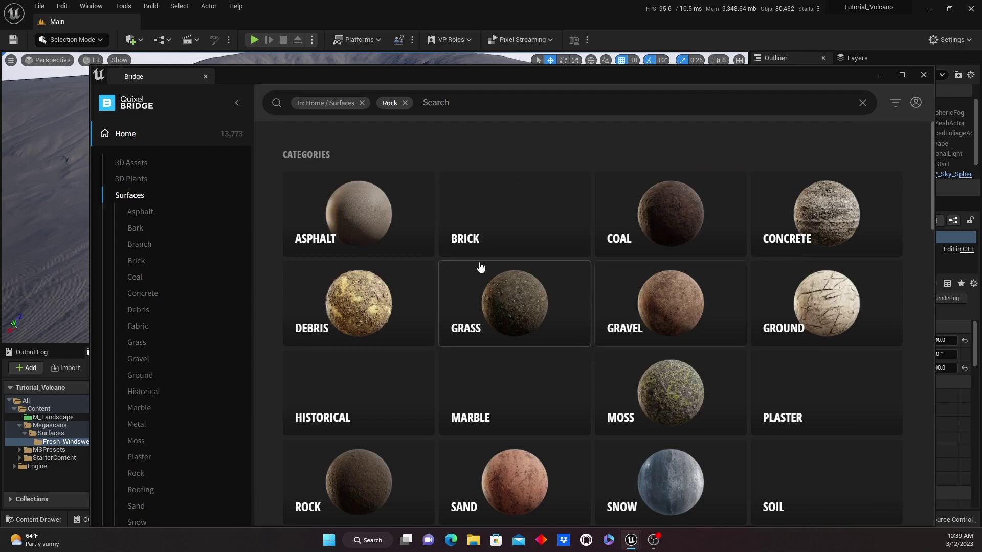
- Find the already downloaded Gouged Rock Cliff surface among the rock results and export it to the project
scroll(470, 250, down, 4)
scroll(489, 249, down, 6)
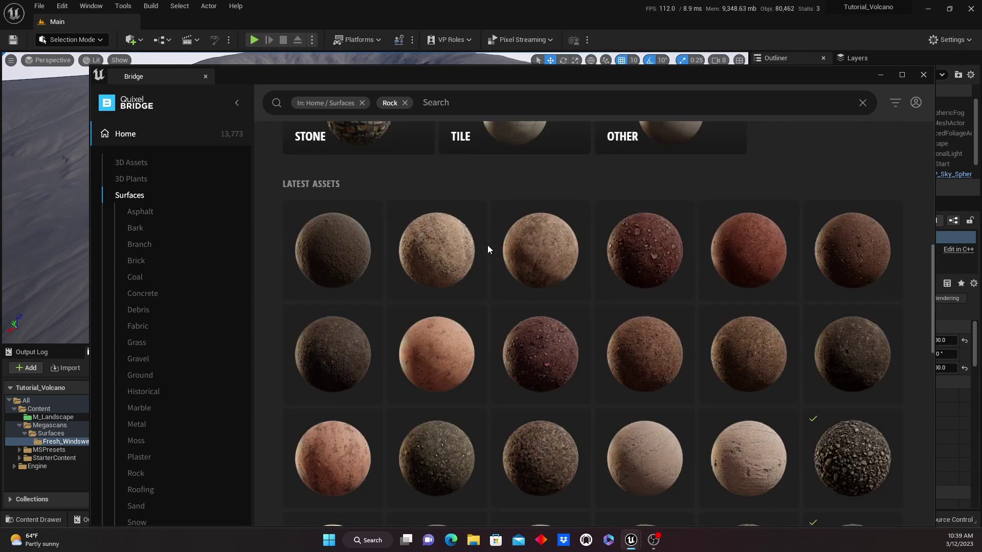
scroll(614, 276, down, 3)
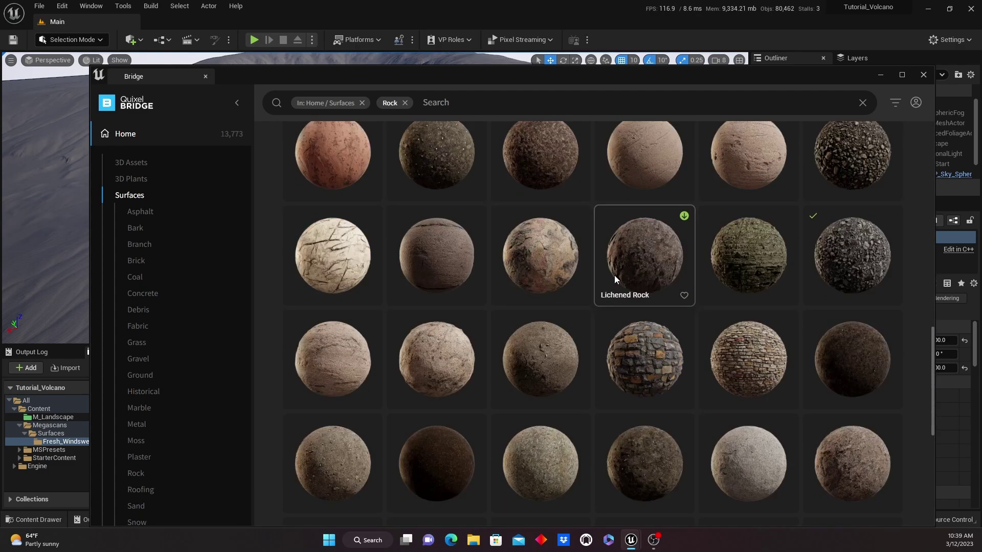
scroll(544, 281, down, 10)
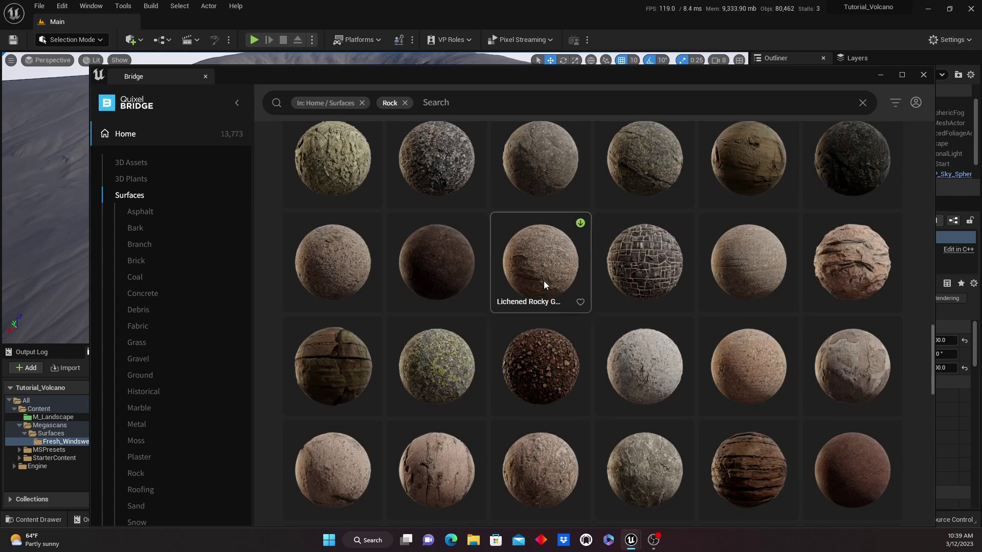
scroll(544, 280, down, 3)
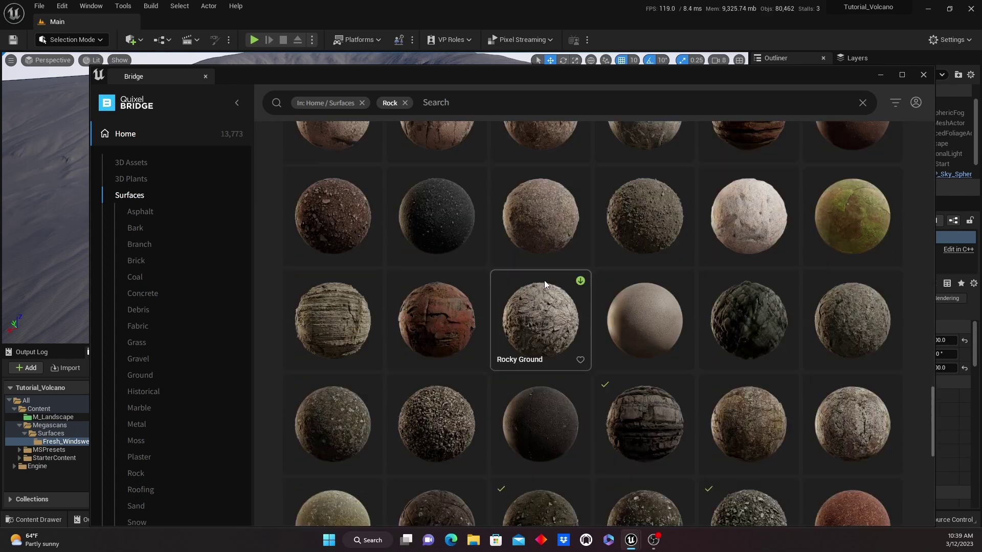
scroll(813, 272, down, 2)
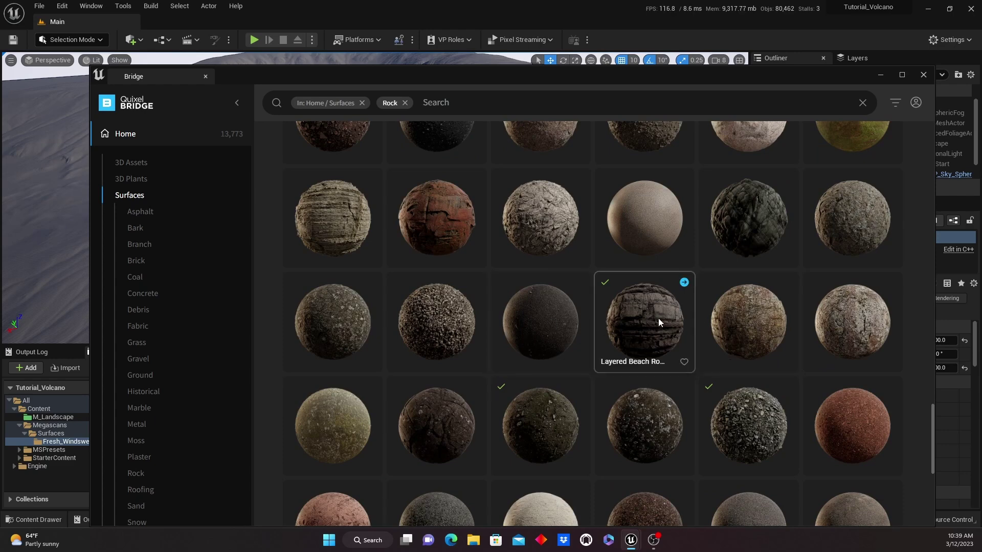
scroll(660, 319, down, 2)
scroll(661, 317, down, 1)
scroll(661, 317, down, 2)
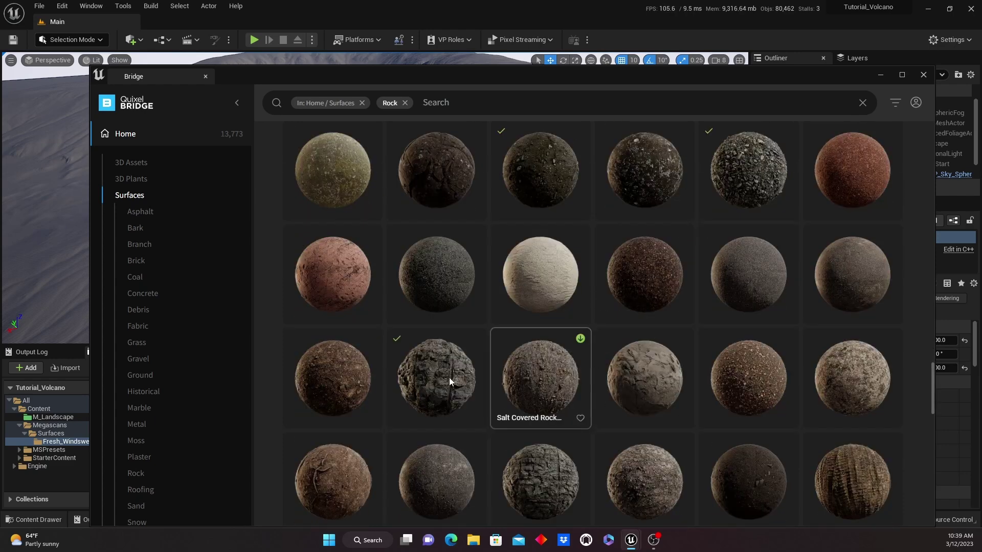
scroll(438, 373, down, 6)
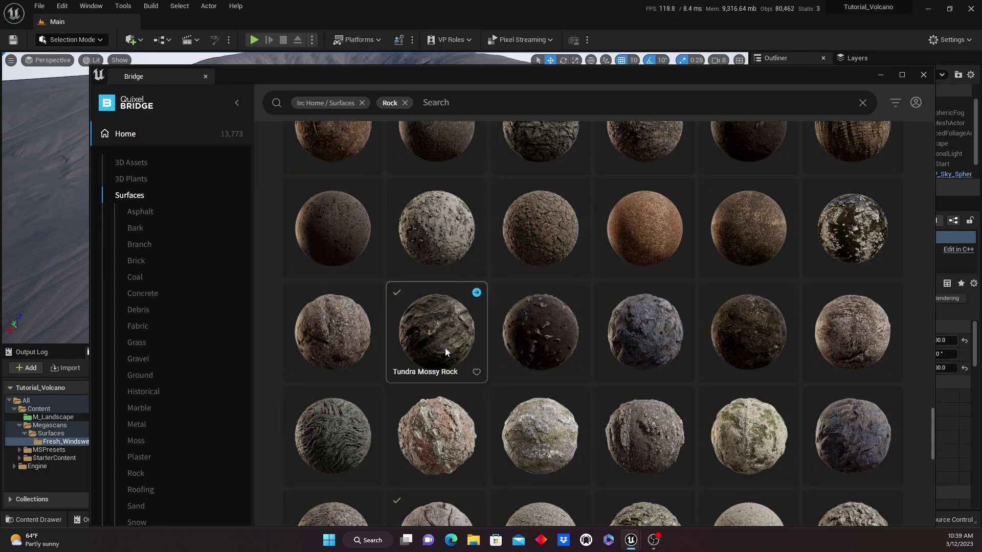
scroll(446, 352, down, 2)
scroll(444, 348, up, 2)
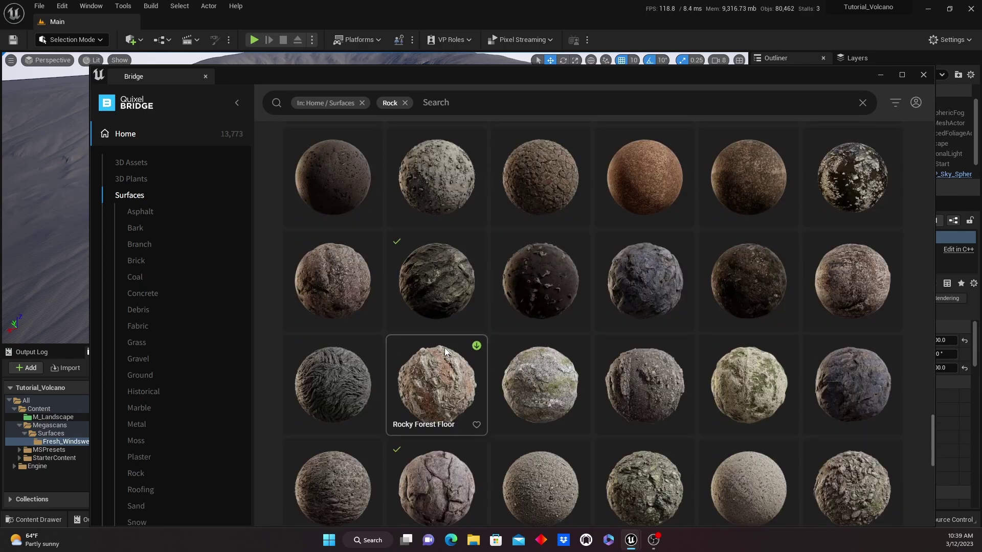
scroll(444, 311, down, 5)
scroll(444, 311, up, 6)
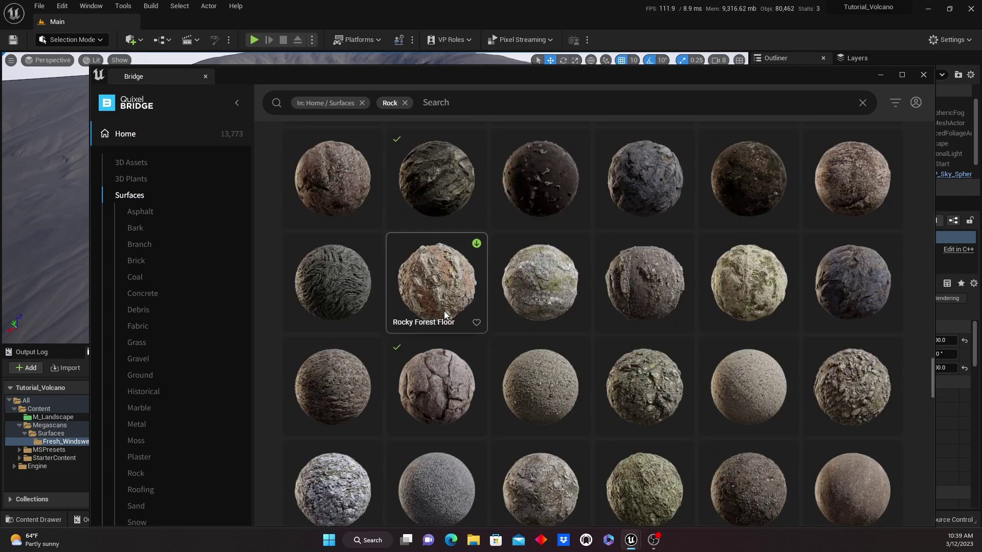
scroll(477, 274, down, 8)
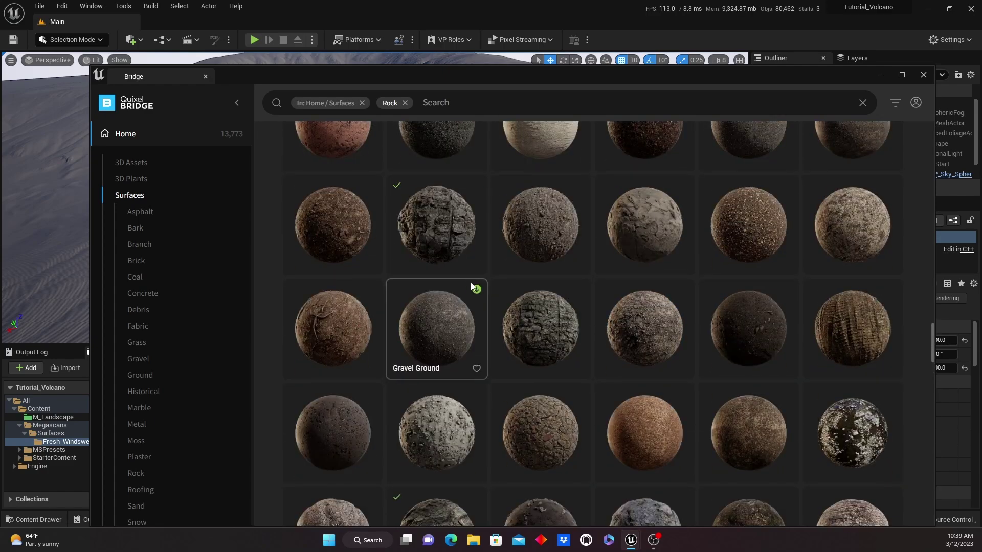
scroll(468, 303, up, 1)
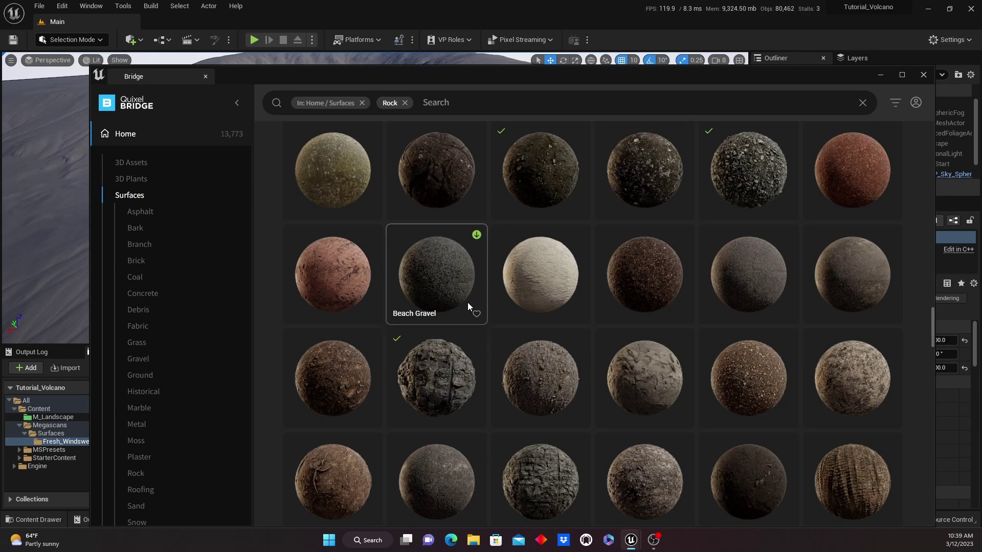
scroll(467, 304, down, 1)
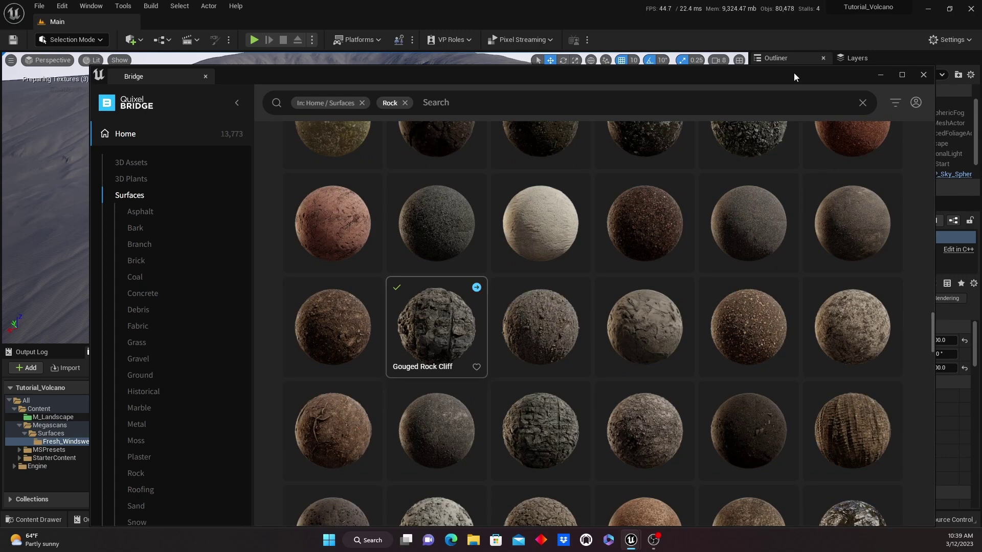
- Move the Bridge window out of the editor's way and show the project's top-level Content folder
drag(794, 72, 0, 102)
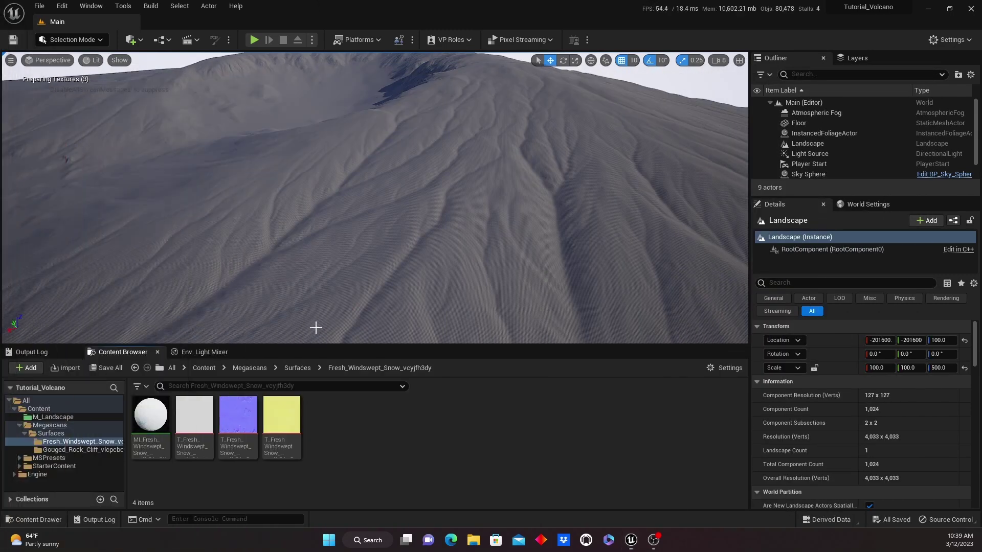
click(297, 368)
click(251, 369)
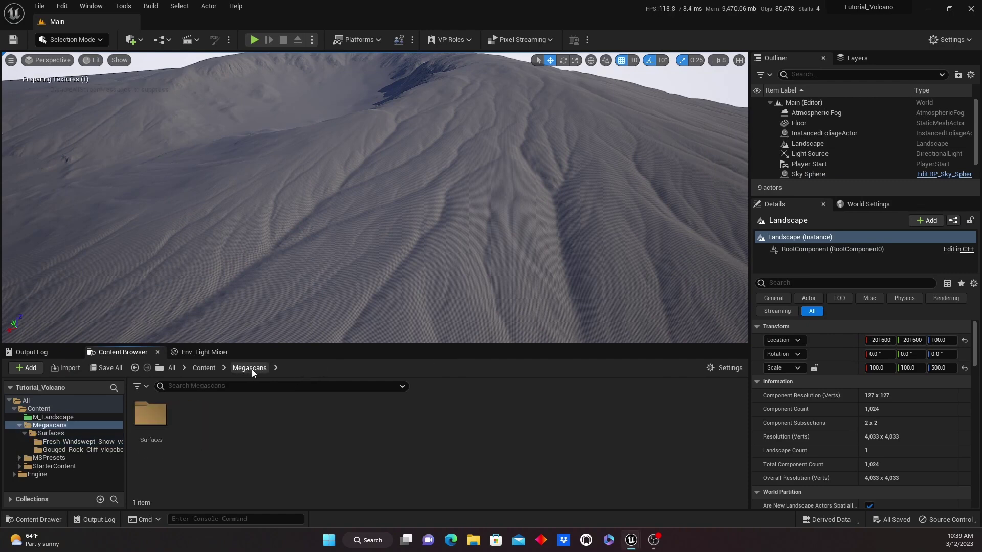
click(204, 369)
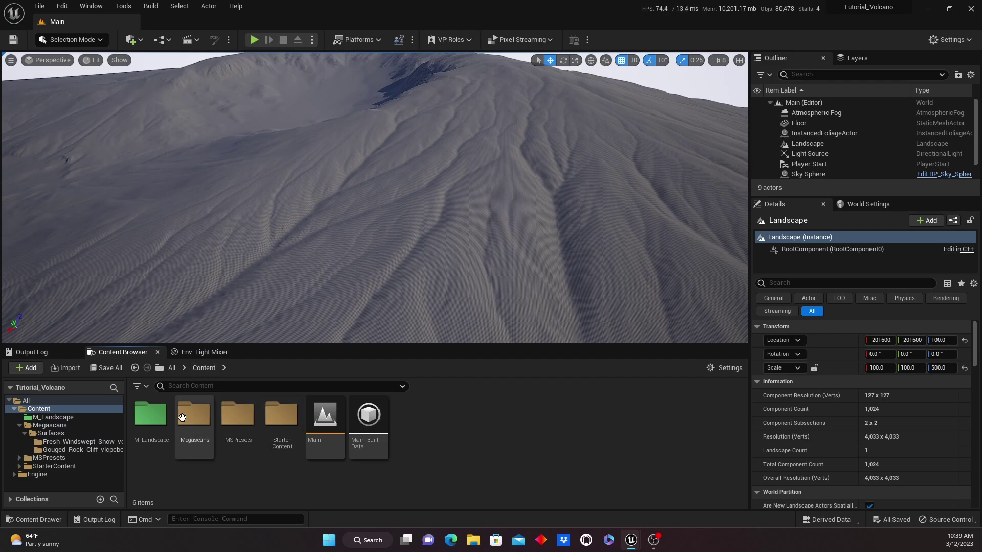
- Check the Megascans Surfaces folder for the imported snow and rock surfaces, then return to the top-level Content folder
double_click(199, 415)
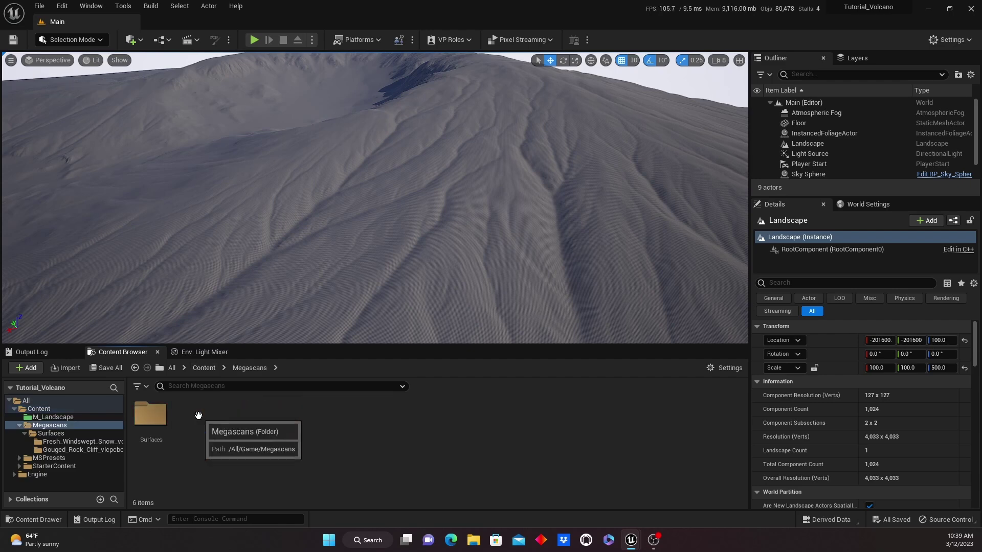
double_click(150, 414)
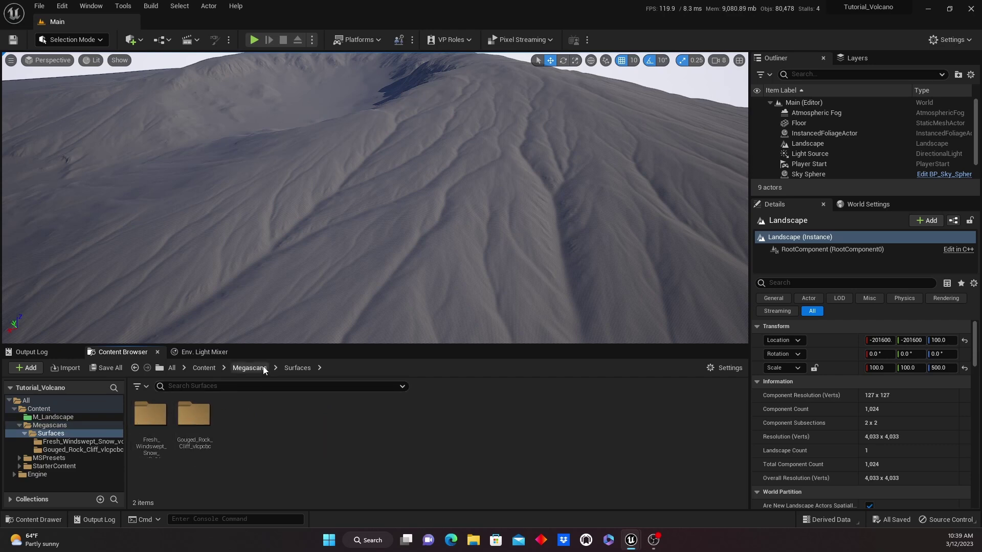
click(204, 370)
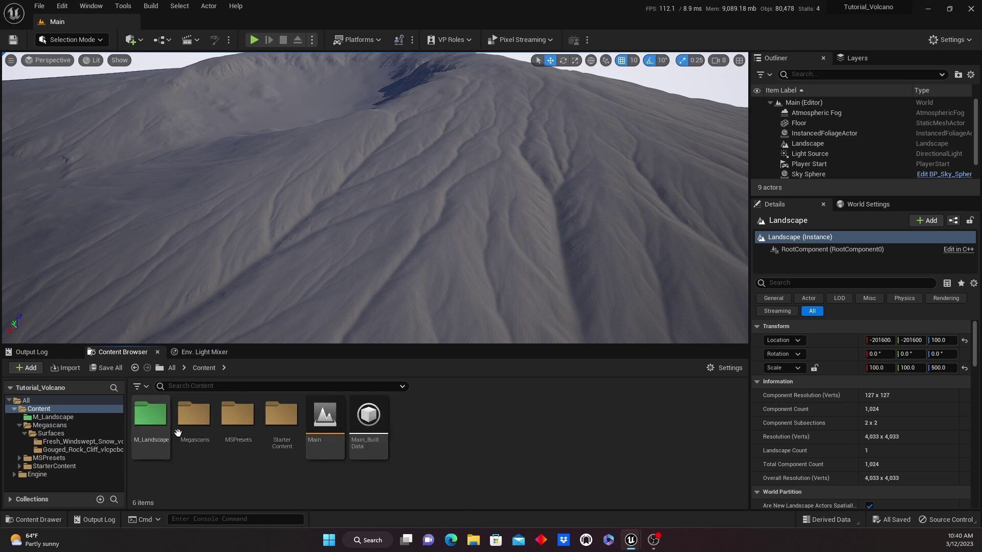
double_click(196, 423)
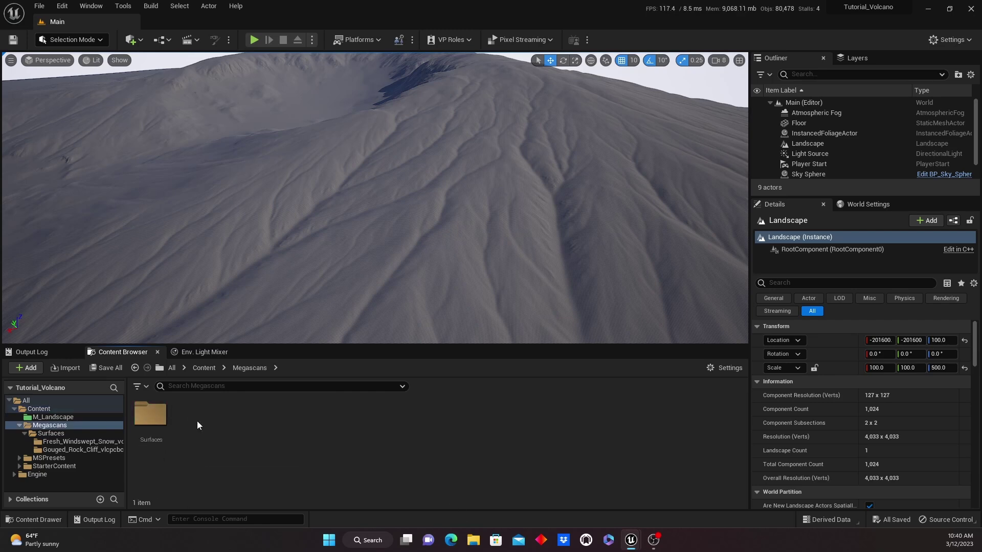
click(209, 369)
- Open the M_Landscape material and make room in its graph by widening it and moving the output node well to the right
double_click(146, 416)
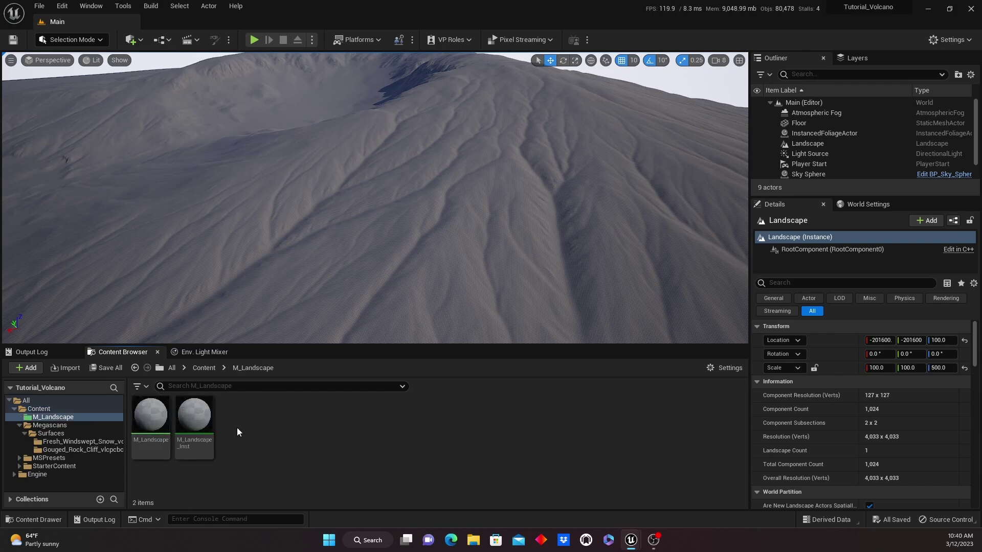
click(146, 414)
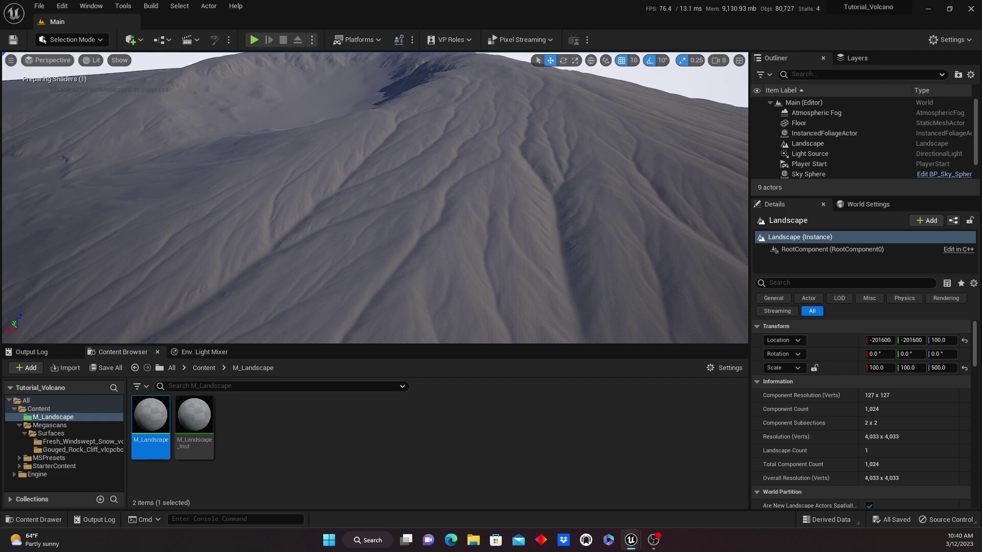
click(527, 169)
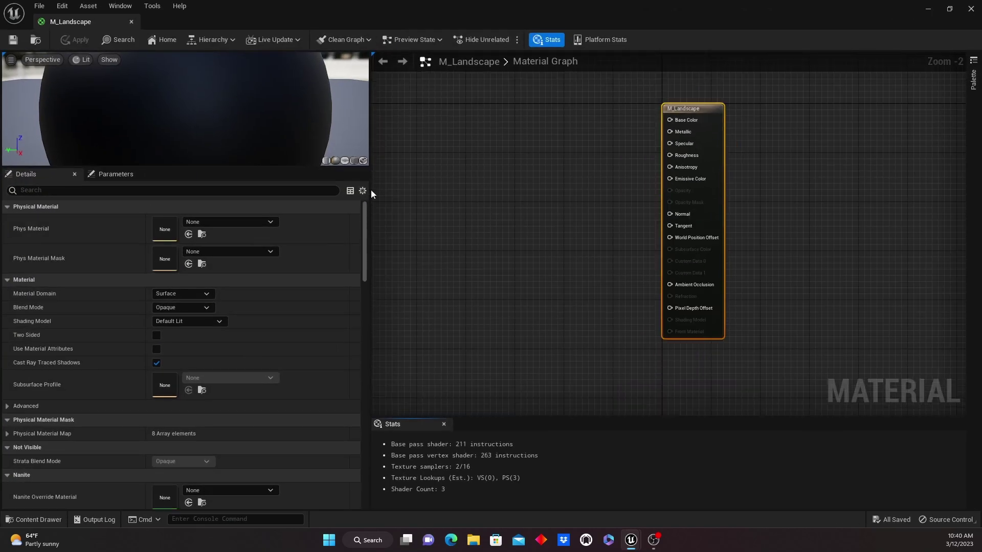
drag(370, 189, 245, 192)
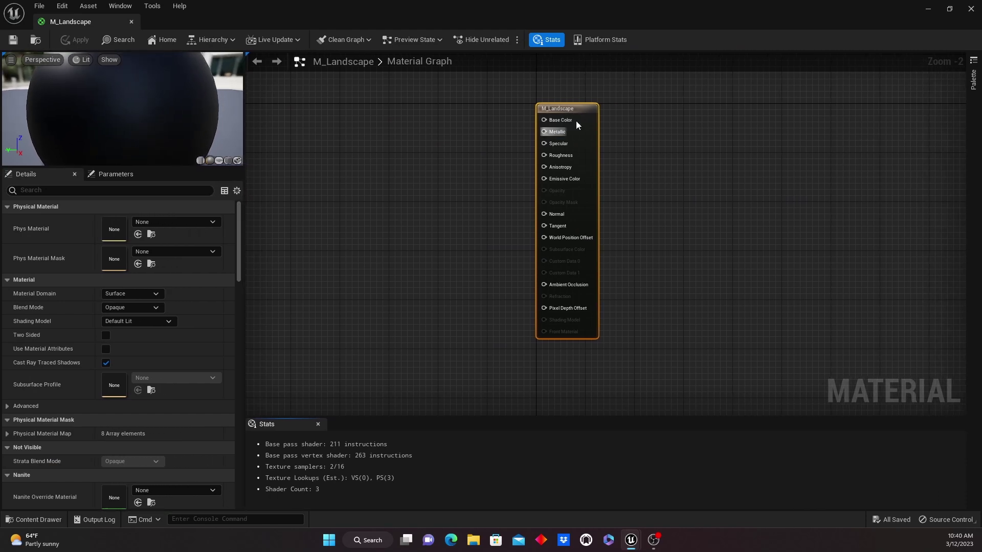
drag(576, 121, 871, 138)
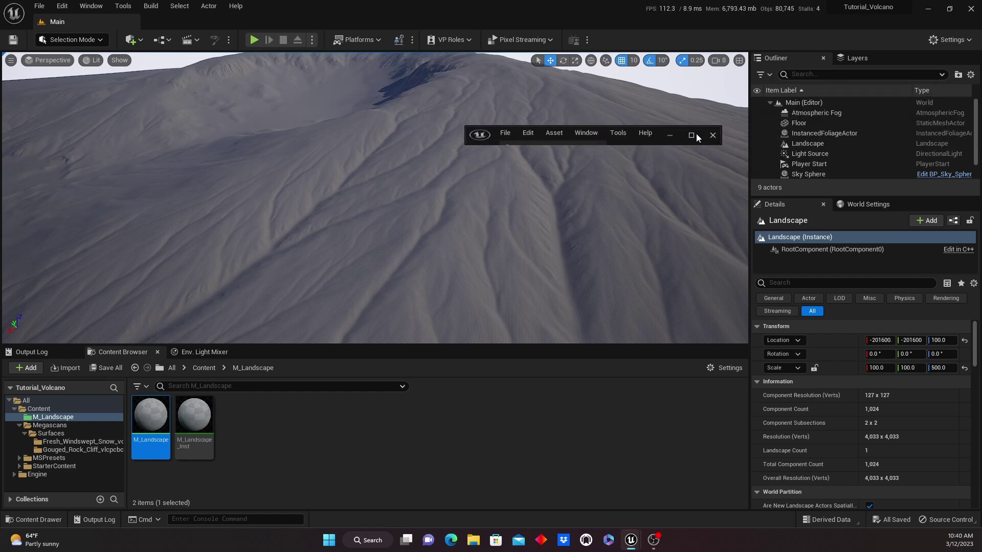
- Dock the M_Landscape material editor beside the Main level and go back to the level
click(700, 135)
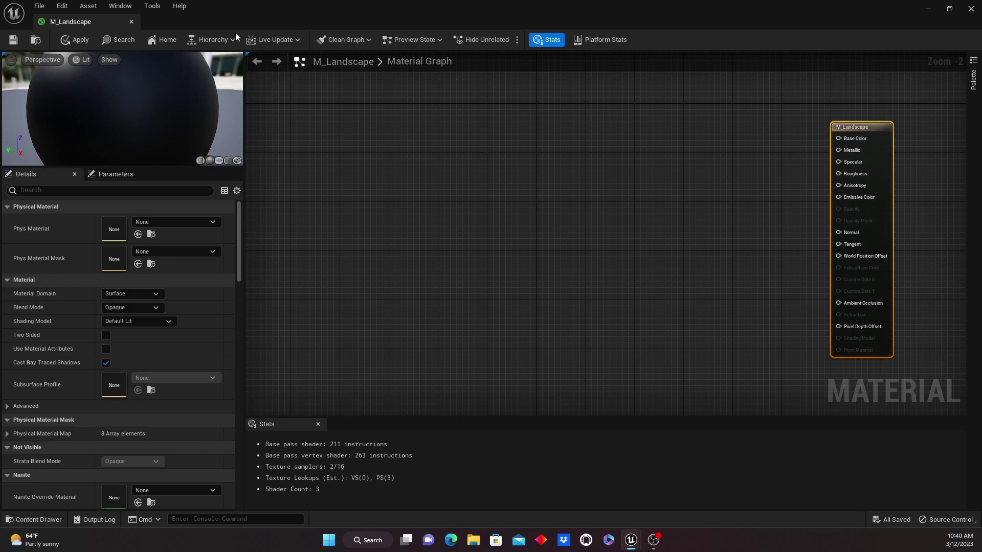
drag(103, 21, 216, 28)
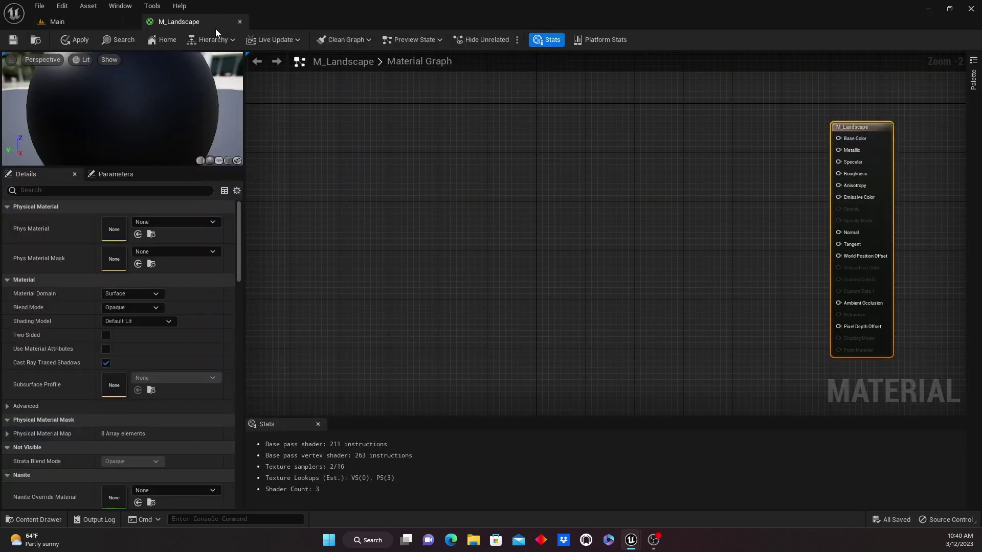
click(88, 22)
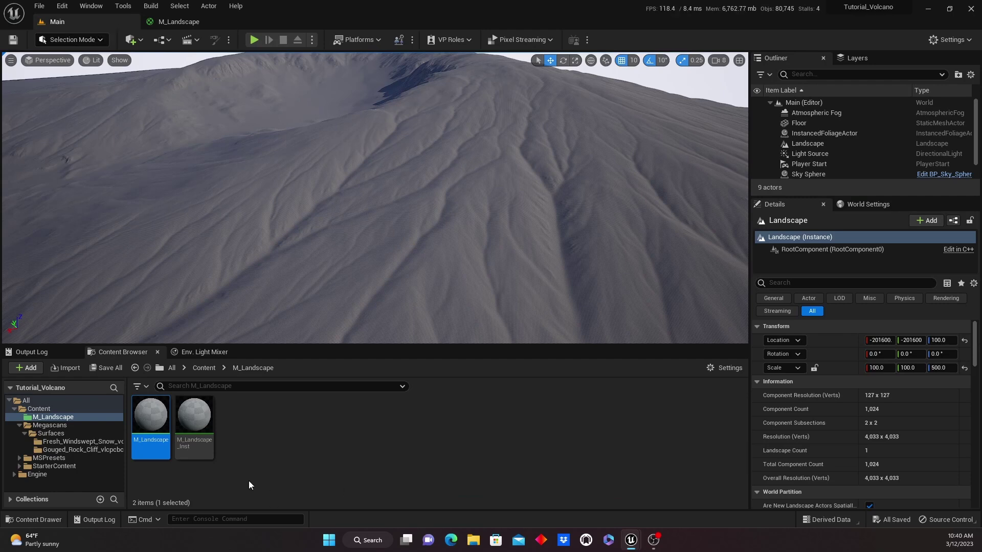
- Open the Gouged Rock Cliff folder inside Megascans Surfaces and select its three textures, leaving out the material instance
click(203, 369)
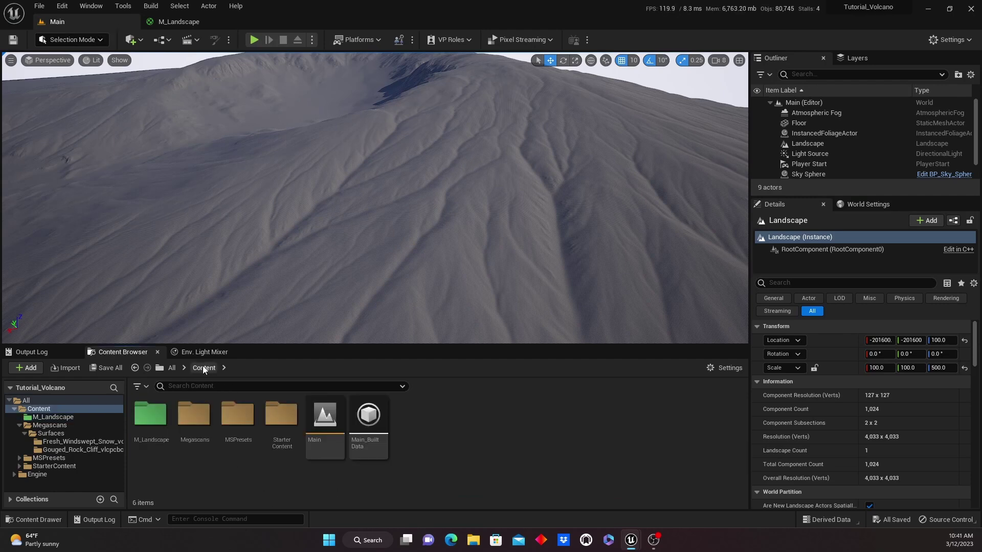
double_click(195, 416)
click(155, 410)
double_click(154, 411)
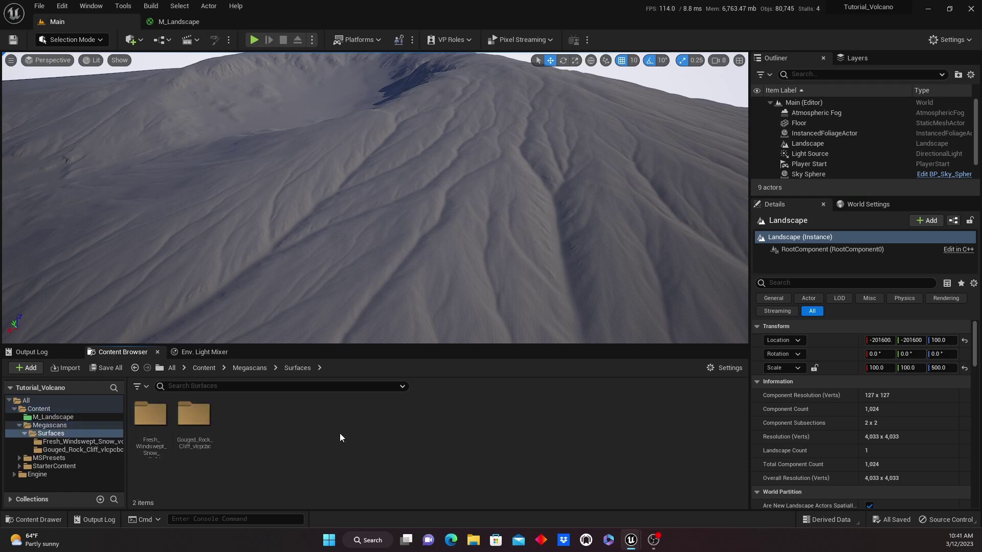
click(199, 417)
double_click(199, 416)
click(195, 422)
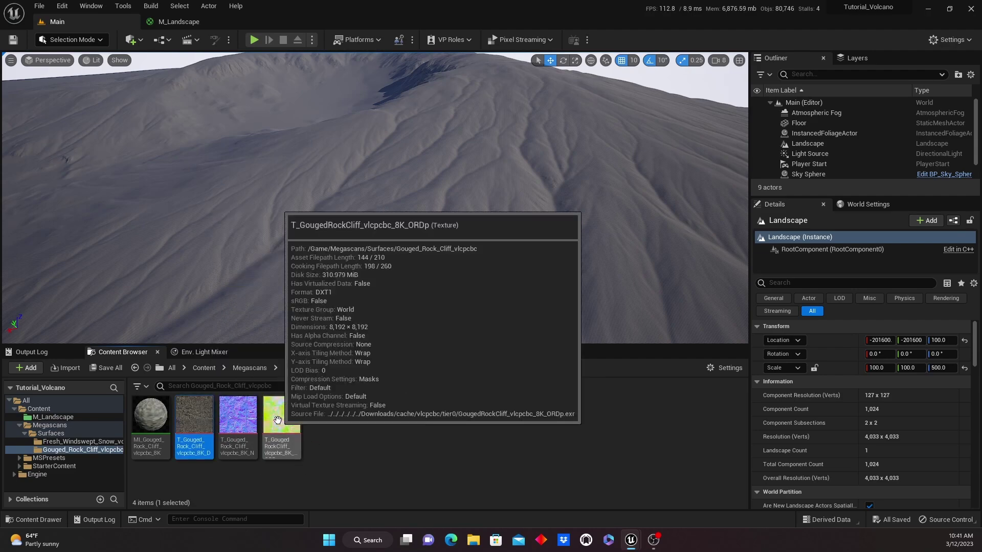
shift+click(277, 420)
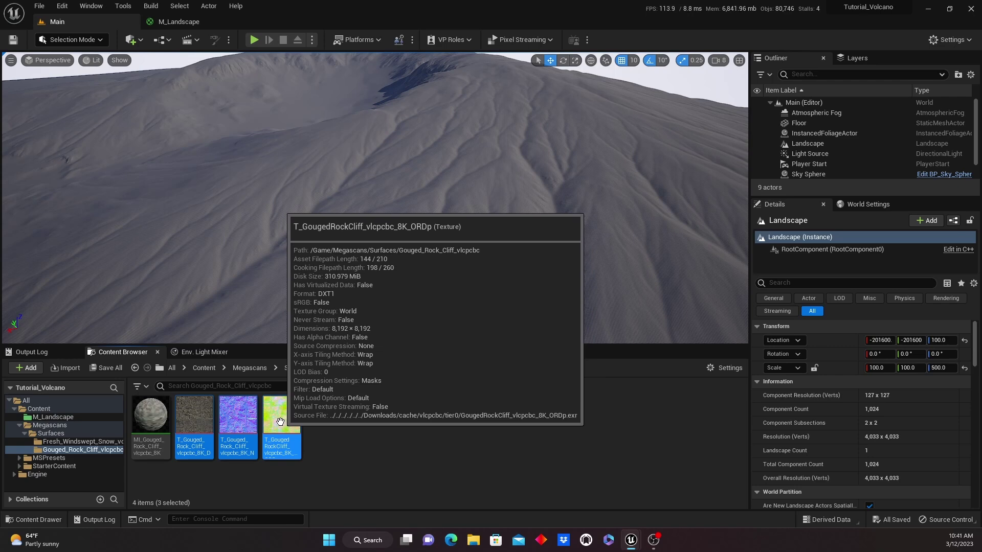
- Detach the M_Landscape material editor into an enlarged floating window that leaves the rock textures accessible
click(171, 23)
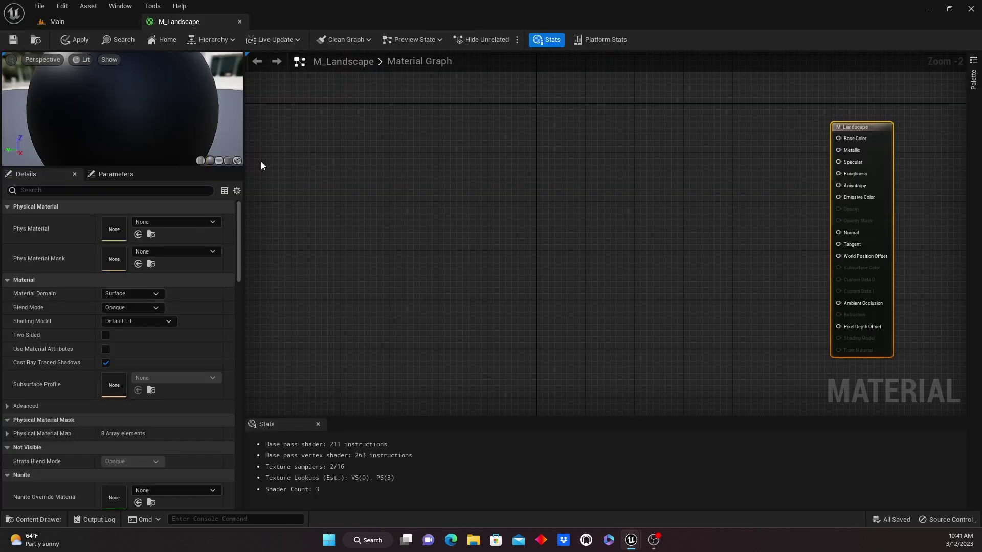
click(486, 240)
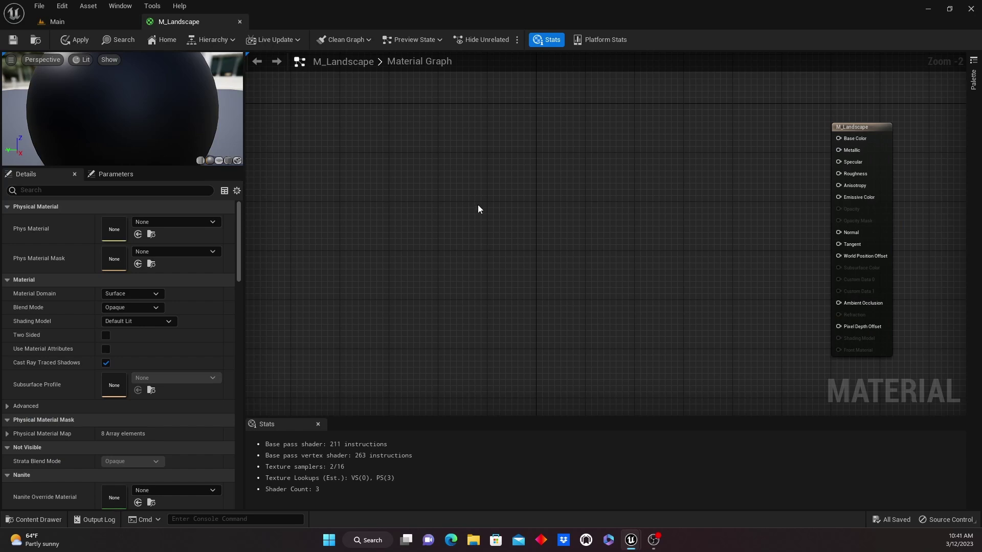
click(106, 22)
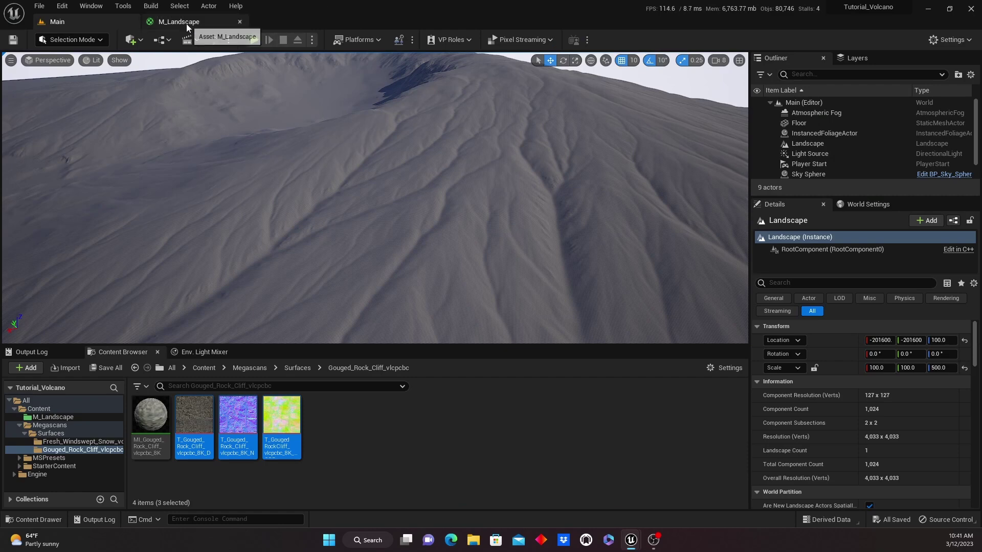
drag(188, 24, 376, 90)
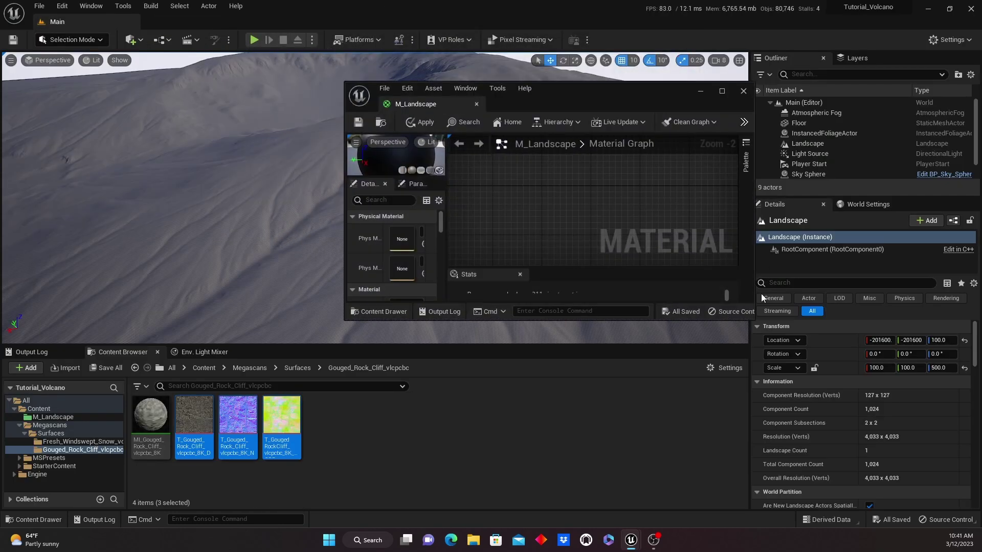
drag(754, 320, 901, 433)
- Add the three Gouged Rock Cliff textures, 8K_D, 8K_N and 8K_ORDp, to the M_Landscape graph as texture samples
click(212, 414)
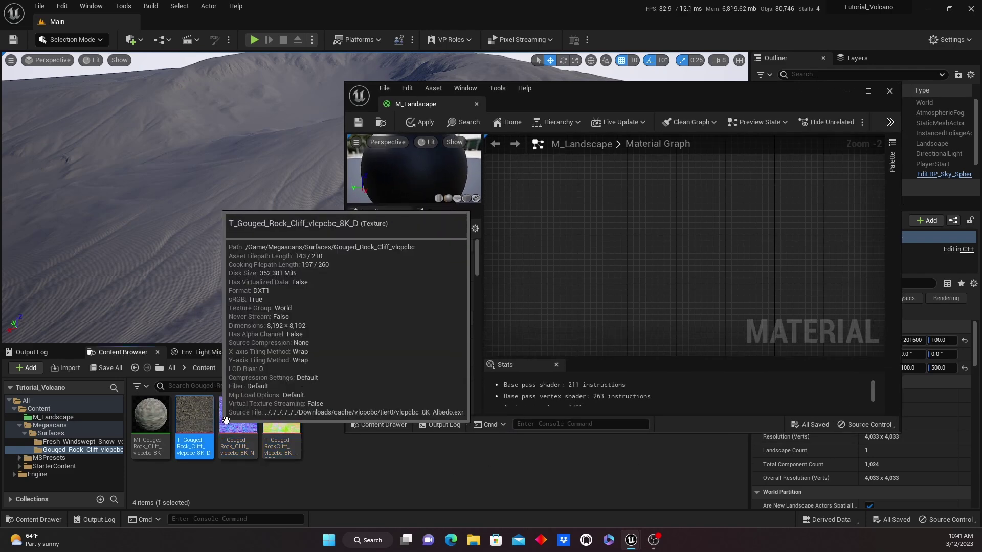
shift+click(282, 427)
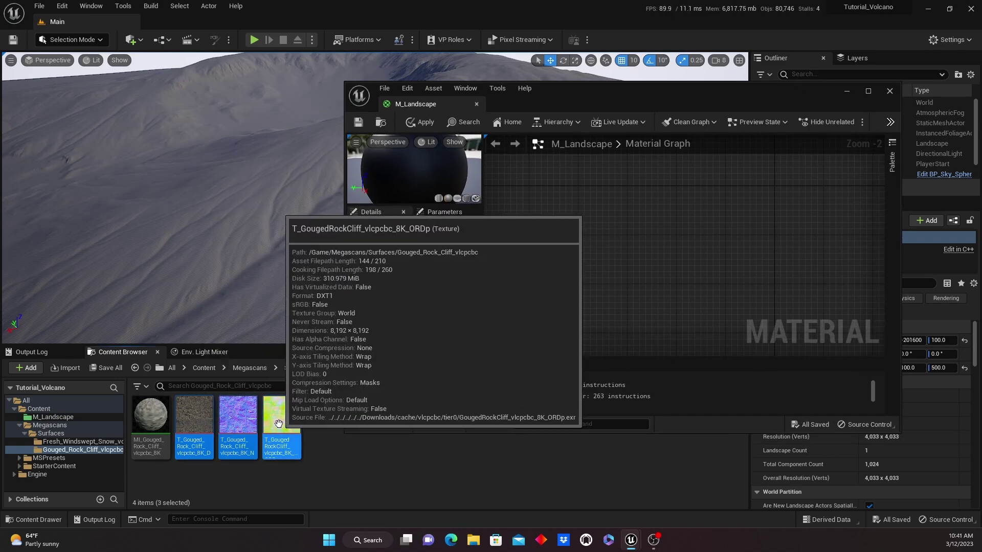
drag(237, 424, 580, 261)
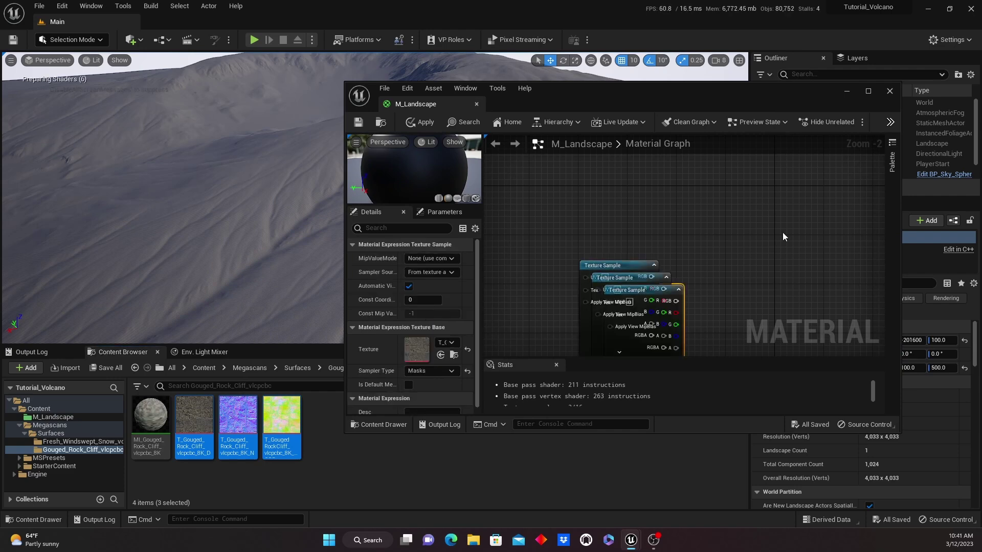
- Rearrange the rock texture samples in the graph, separating the base colour sample above the normal and ORDp samples
drag(726, 101, 510, 97)
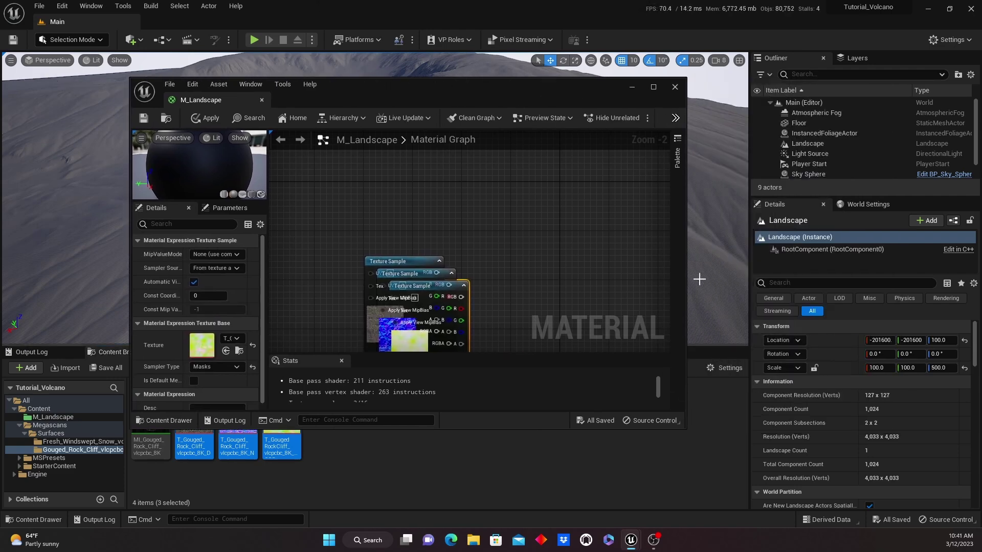
drag(405, 263, 484, 333)
scroll(535, 265, down, 1)
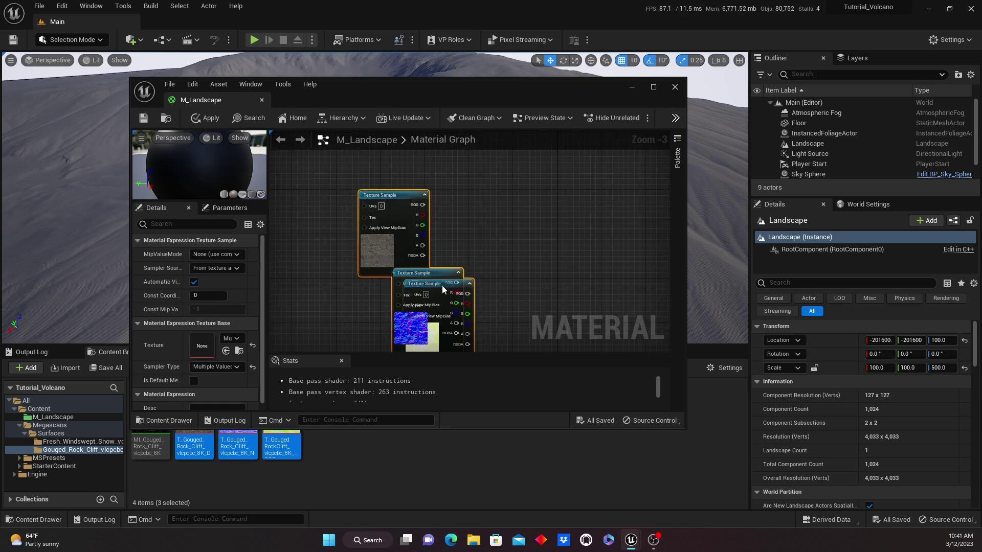
scroll(380, 211, down, 1)
scroll(583, 233, down, 2)
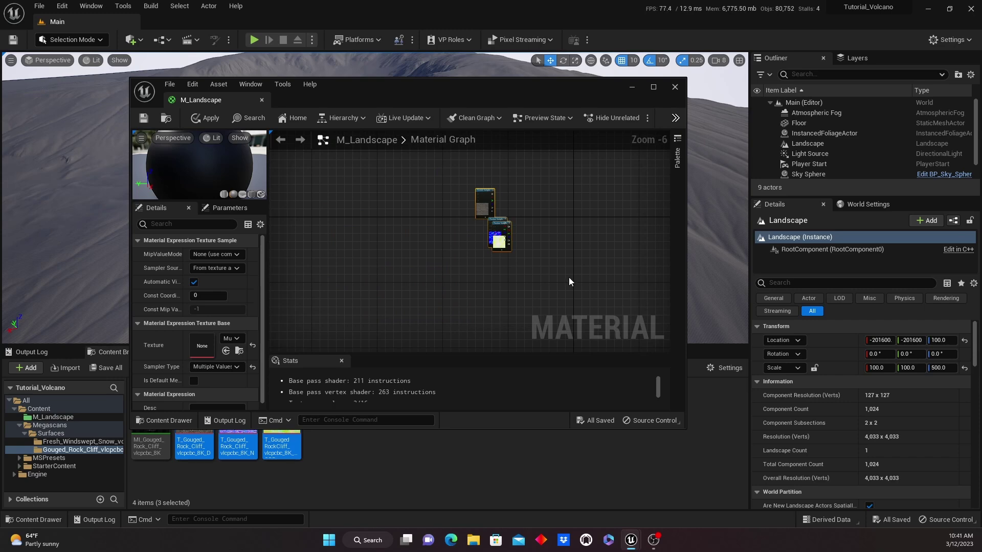
right_drag(585, 268, 469, 254)
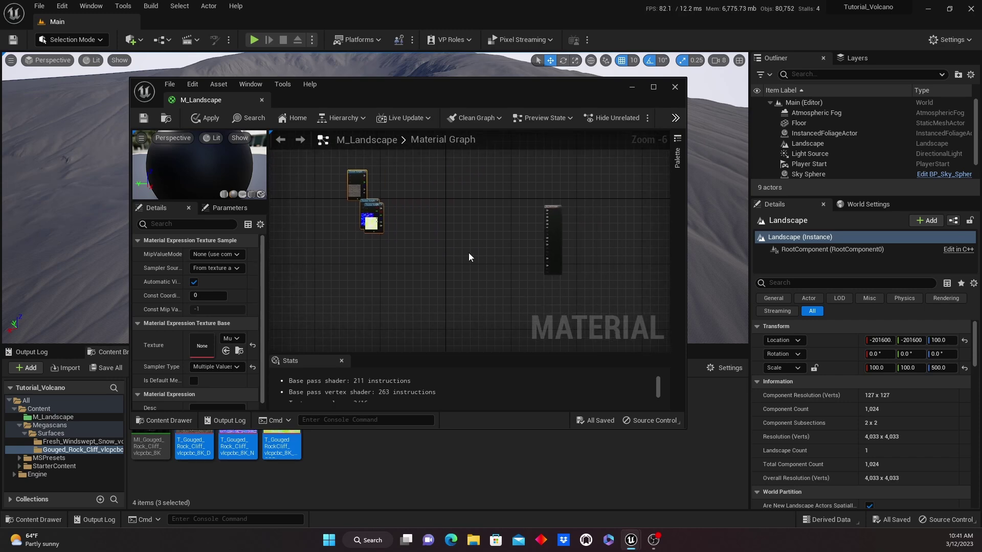
- Add the three Fresh Windswept Snow textures from the Megascans Surfaces folder to the M_Landscape graph below the rock samples
drag(453, 100, 711, 111)
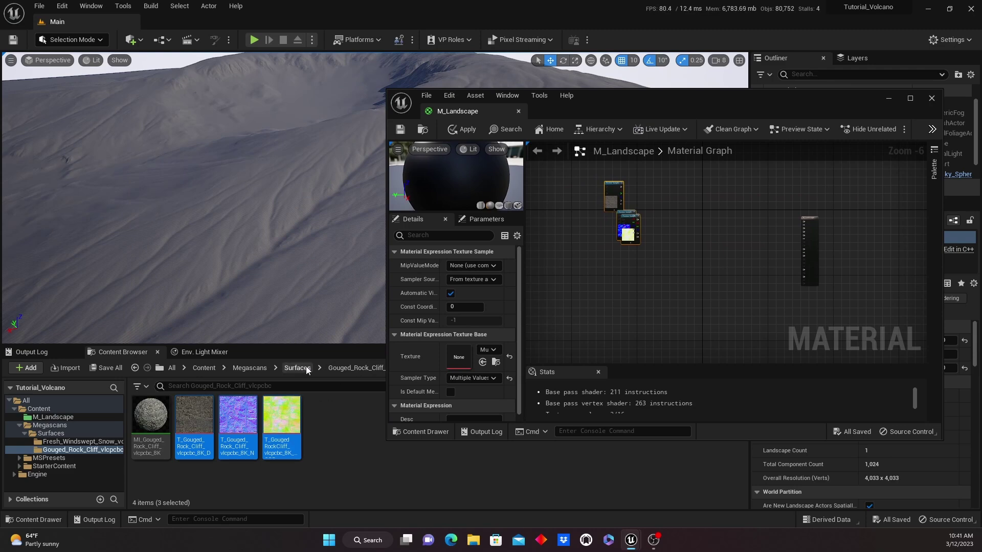
drag(688, 106, 879, 125)
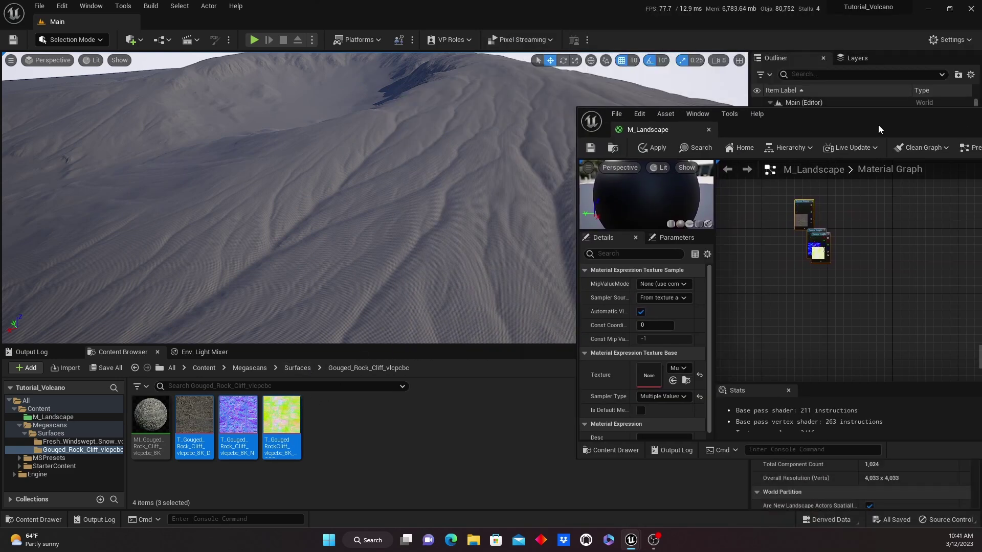
click(297, 368)
click(149, 412)
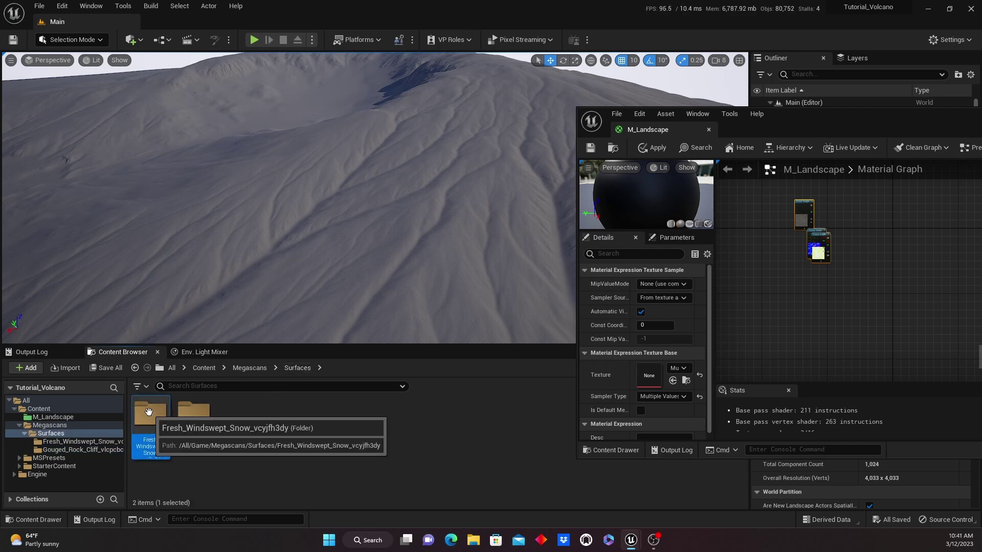
double_click(149, 412)
click(194, 417)
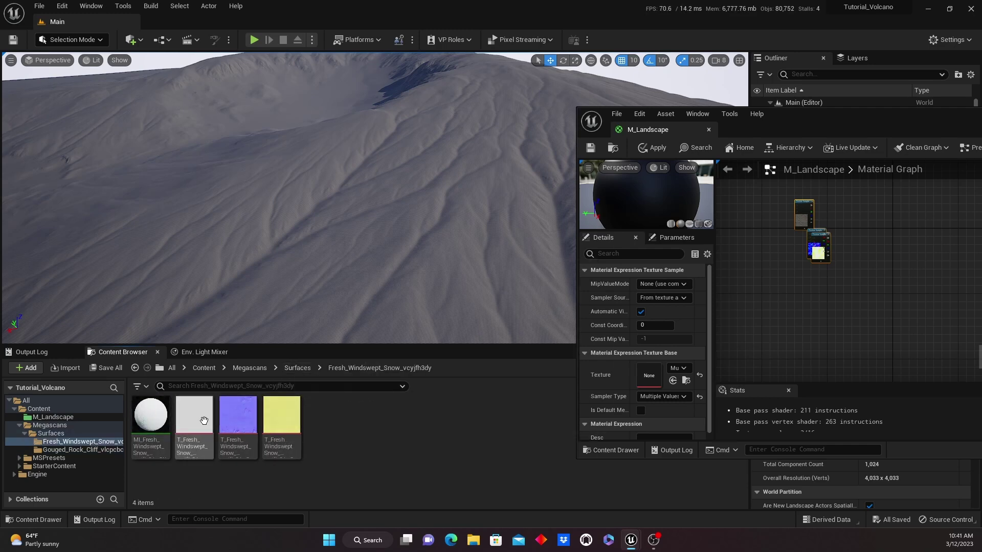
shift+click(289, 426)
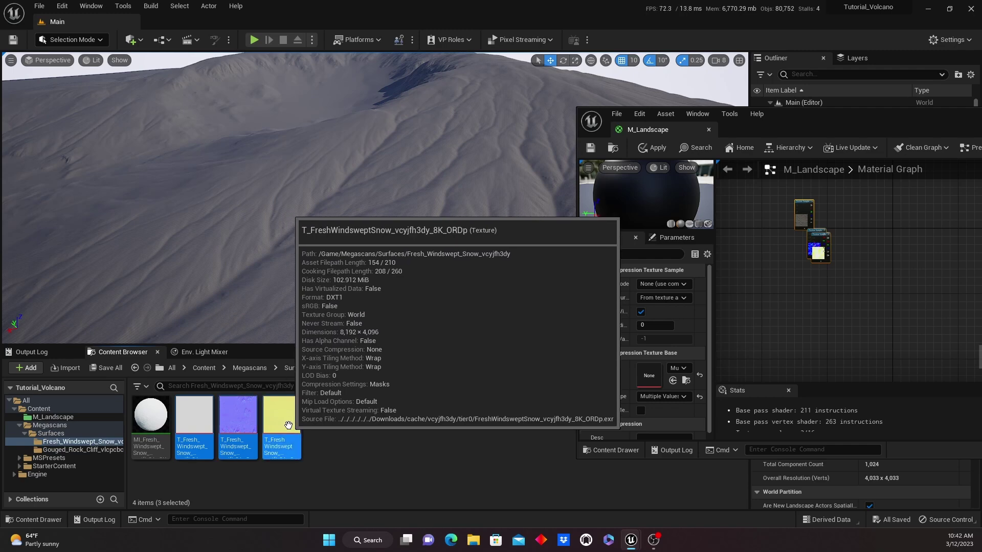
drag(289, 425, 801, 317)
- Maximize the floating M_Landscape material editor and bring the texture samples and the main material node into view
drag(941, 116, 620, 130)
click(780, 132)
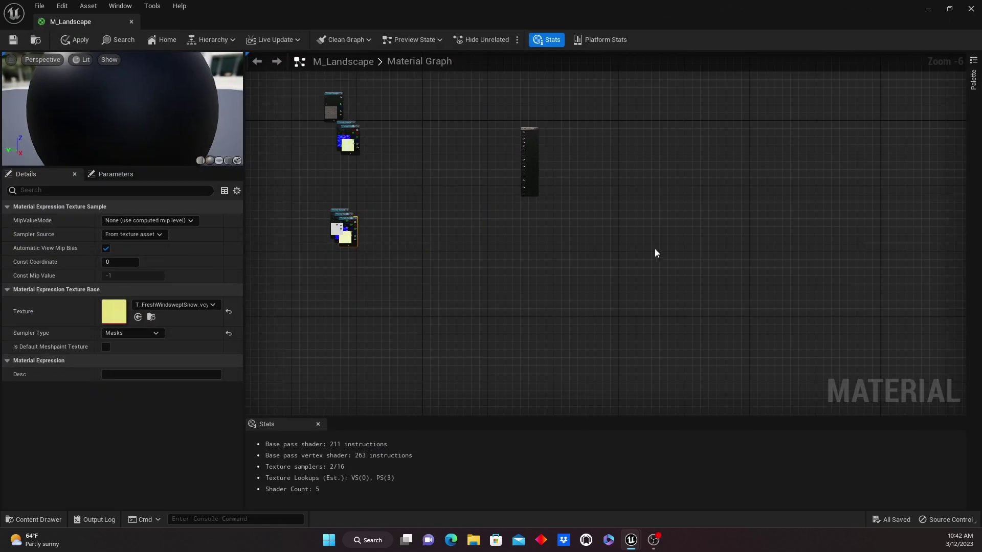
scroll(505, 226, up, 2)
right_drag(416, 141, 631, 344)
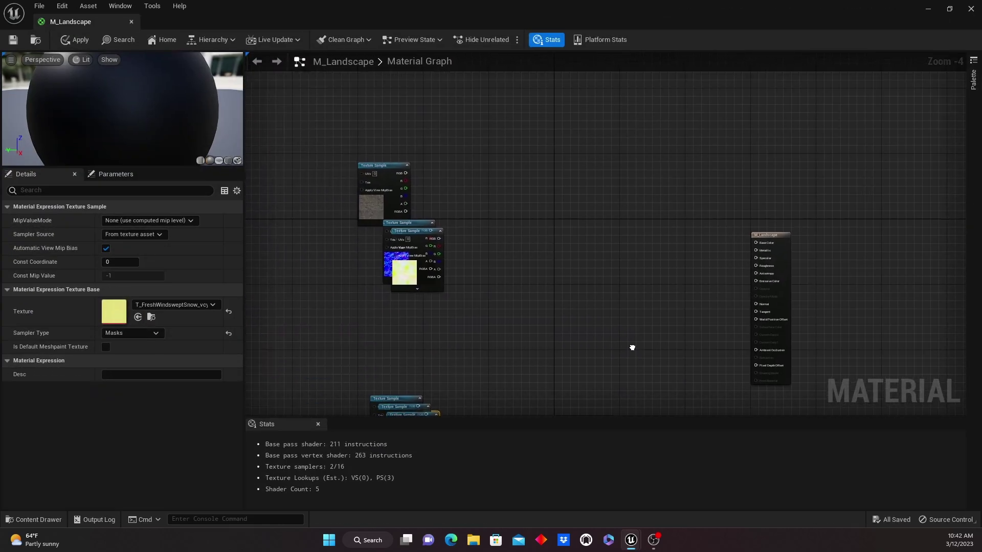
right_click(535, 147)
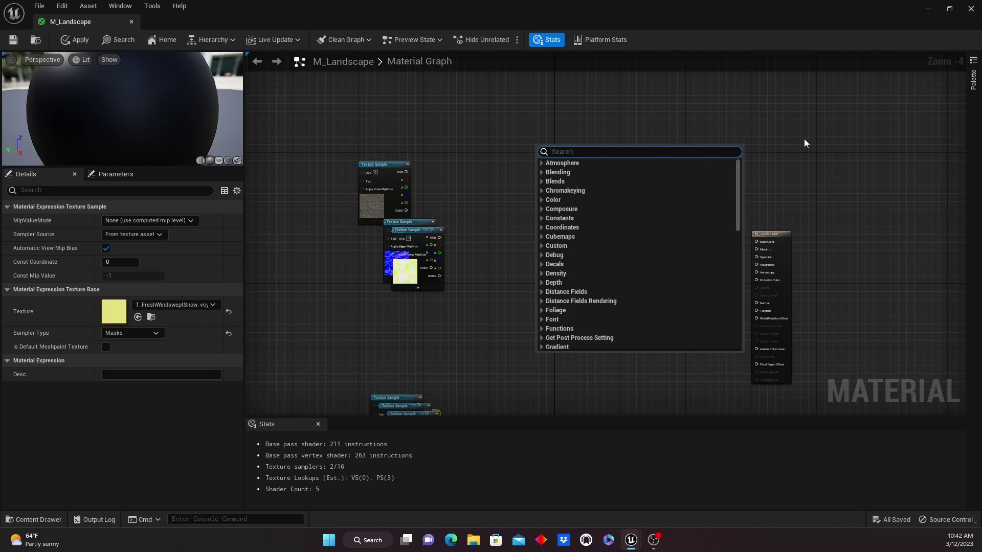
text(make)
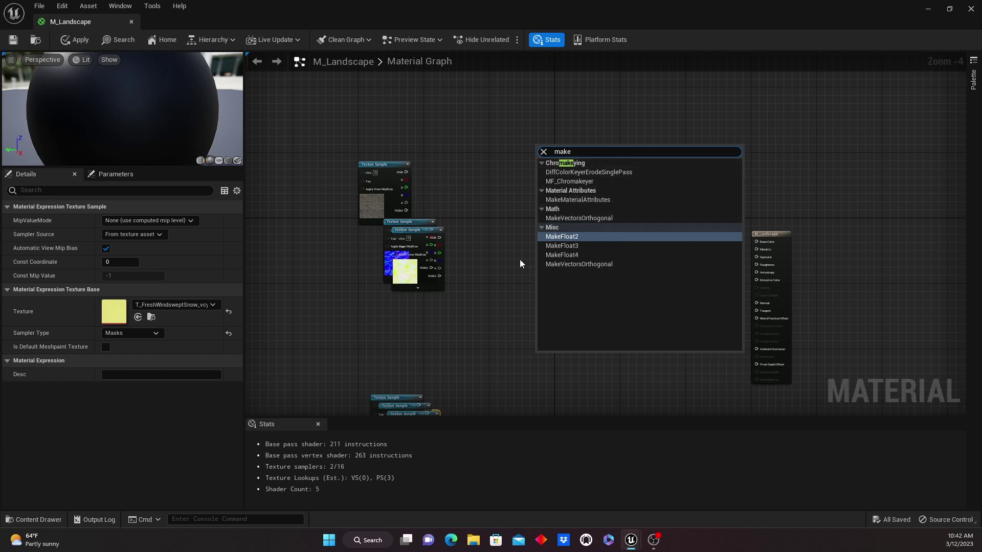
click(511, 175)
- Add a MakeMaterialAttributes node between the rock texture samples and the M_Landscape output node
right_click(579, 156)
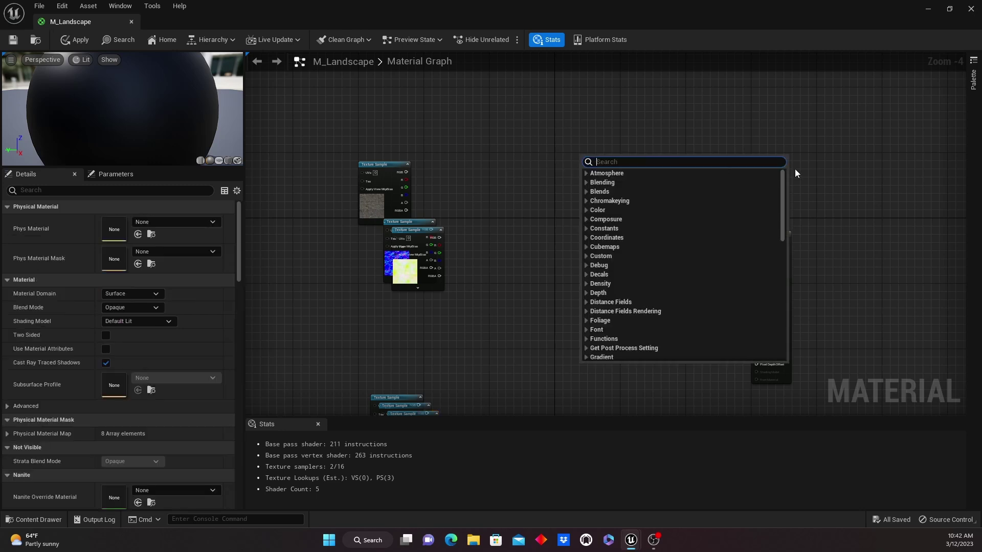
text(k)
key(BackSpace)
text(make)
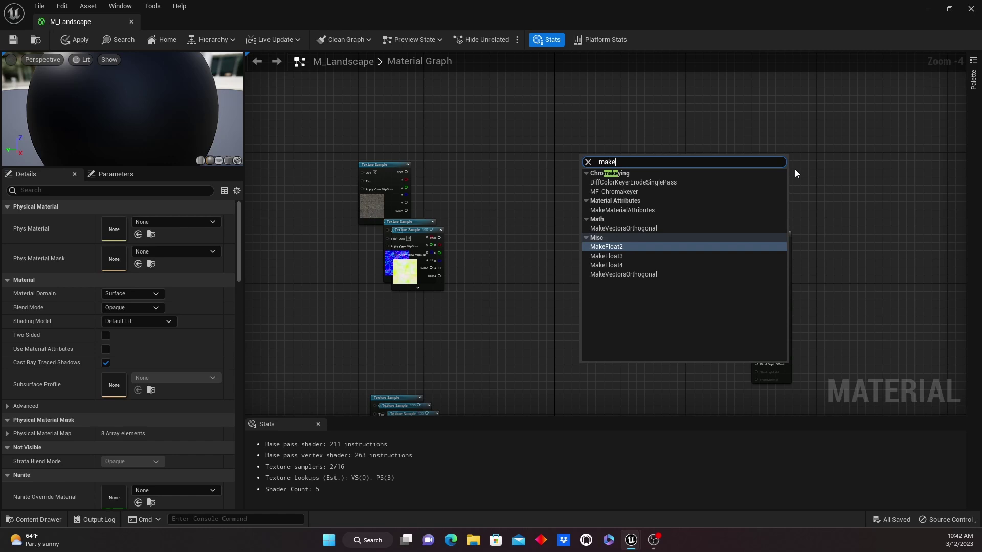
click(706, 211)
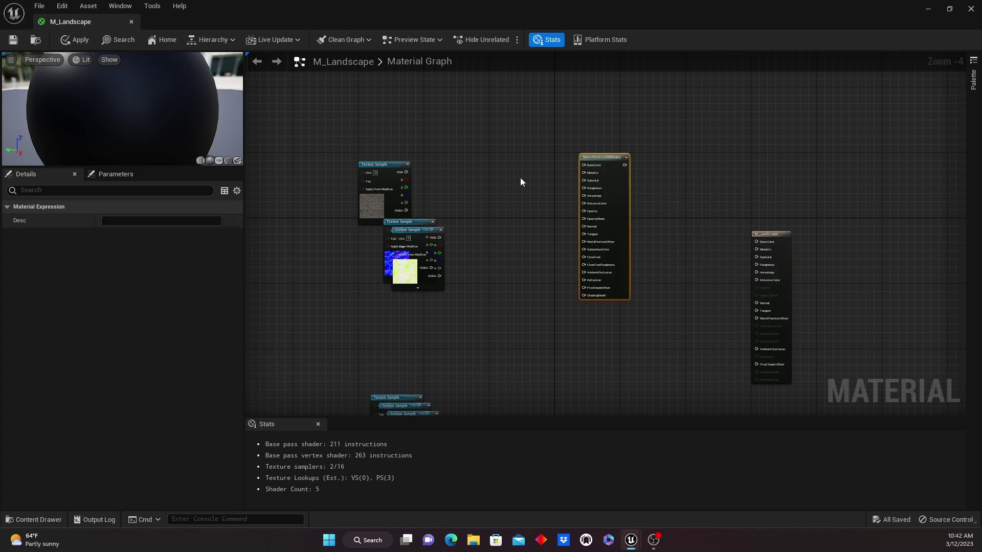
- Connect the rock base colour sample's RGB output to BaseColor on the MakeMaterialAttributes node
right_drag(520, 182, 577, 214)
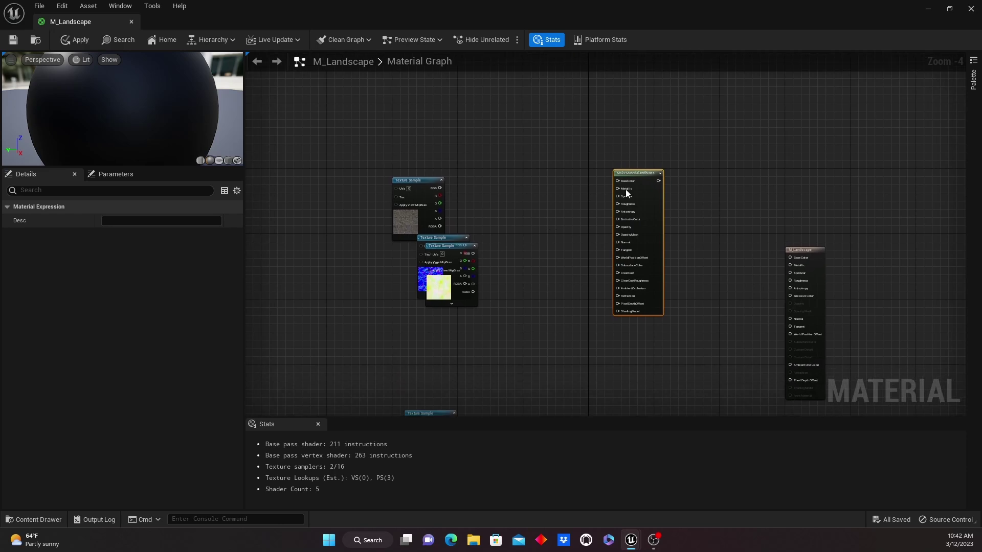
scroll(547, 187, up, 2)
drag(357, 176, 655, 180)
right_drag(555, 249, 566, 186)
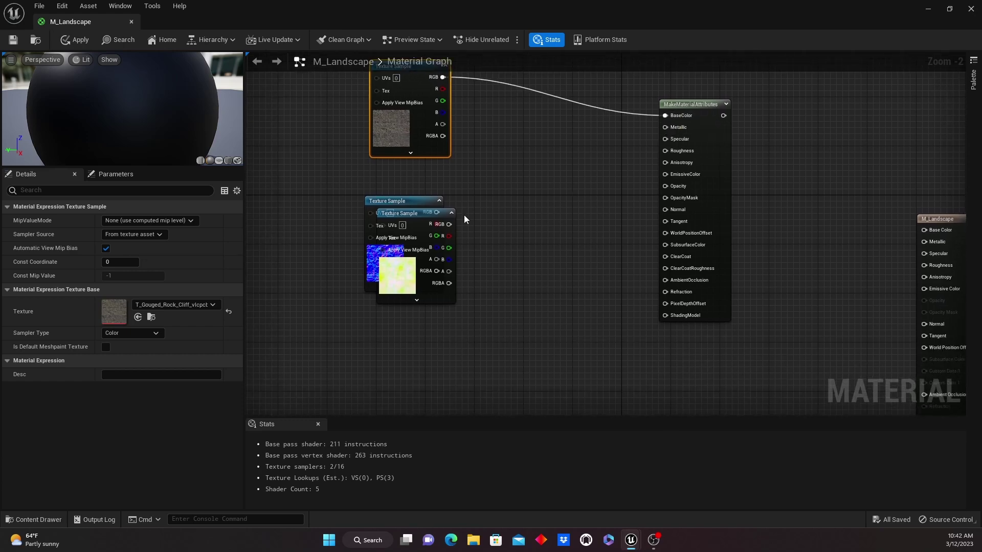
- Connect the rock normal sample's RGB output to Normal and separate it from the ORDp sample, placing the normal sample lowest
drag(430, 214, 560, 265)
drag(402, 206, 668, 213)
drag(392, 246, 459, 332)
drag(534, 278, 373, 228)
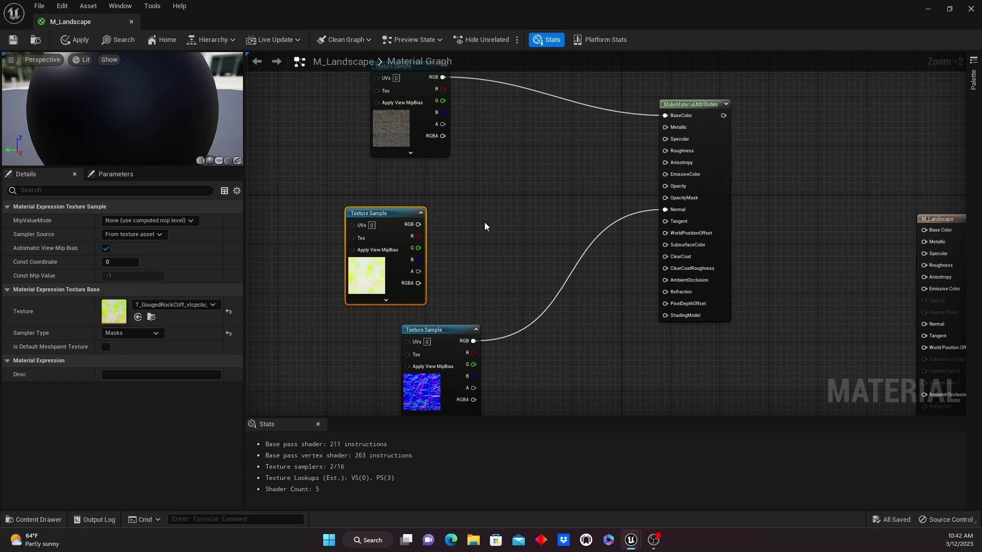
- Connect the rock ORDp sample's green channel to Roughness and its blue channel to AmbientOcclusion on the MakeMaterialAttributes node
right_drag(548, 207, 553, 248)
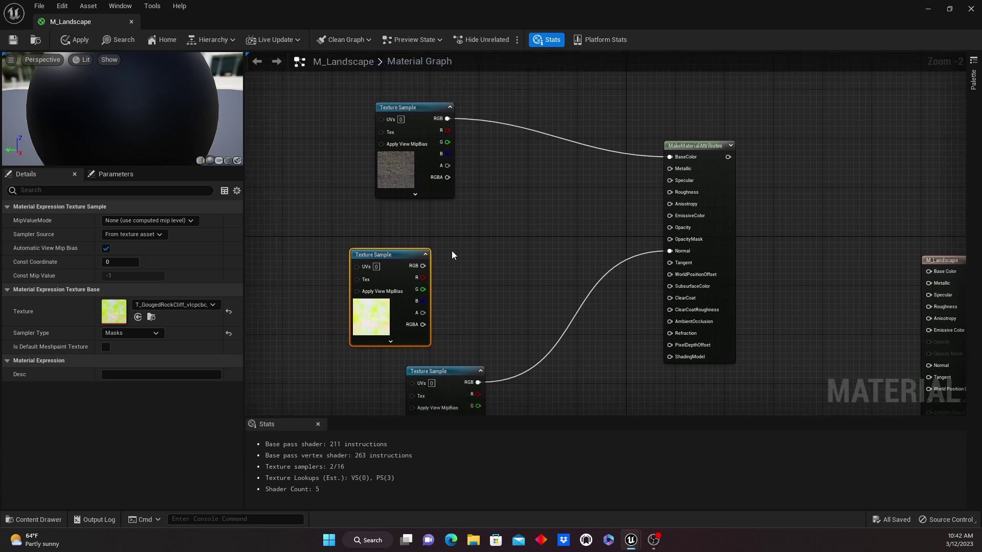
drag(400, 254, 424, 236)
right_drag(494, 278, 440, 299)
drag(411, 289, 633, 211)
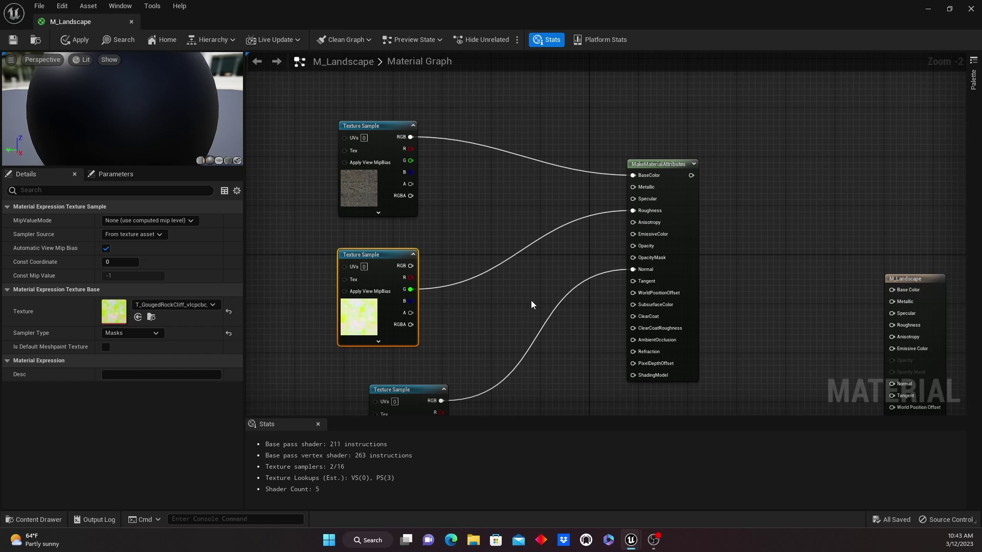
right_drag(531, 300, 530, 260)
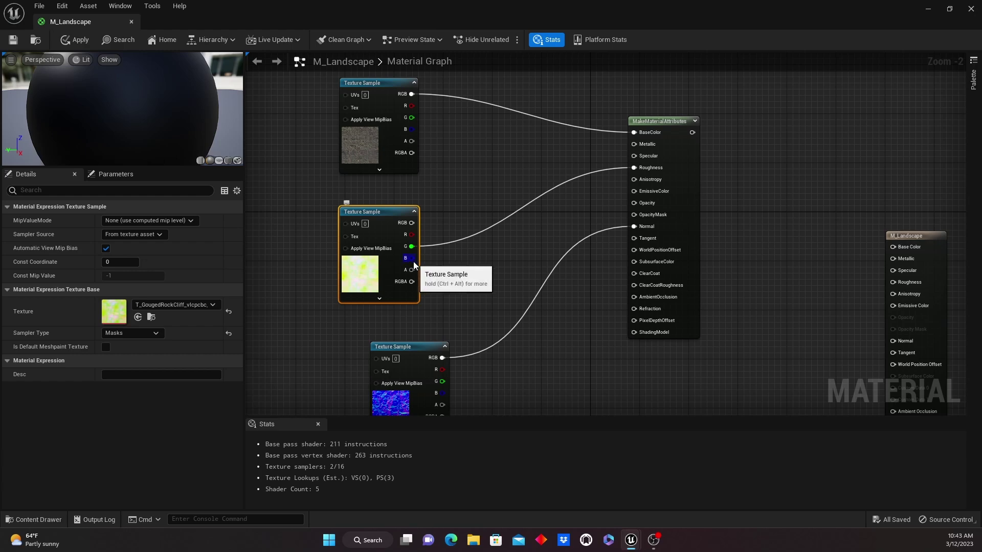
drag(413, 259, 635, 298)
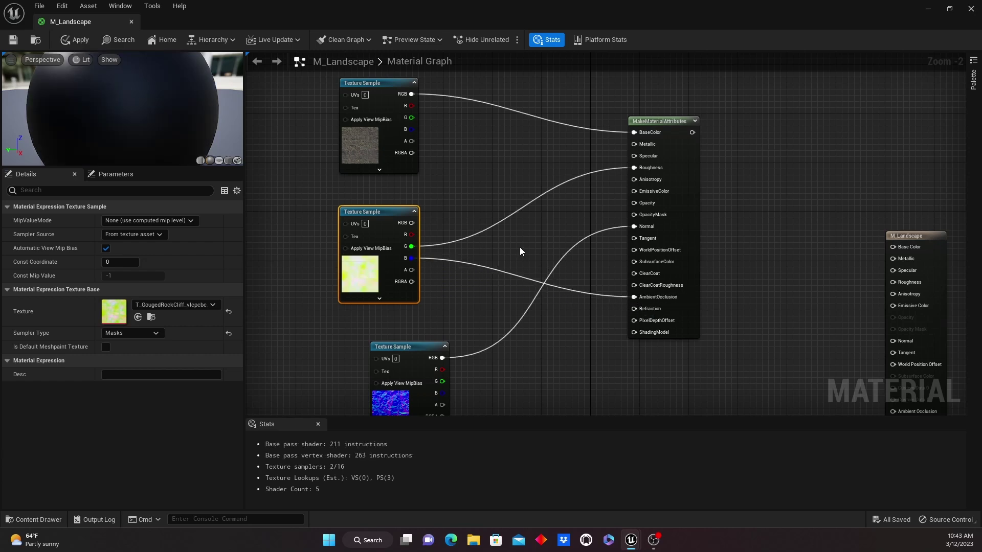
- Align the rock ORDp and normal samples in an even column beneath the rock base colour sample
drag(412, 345, 387, 326)
drag(380, 209, 382, 197)
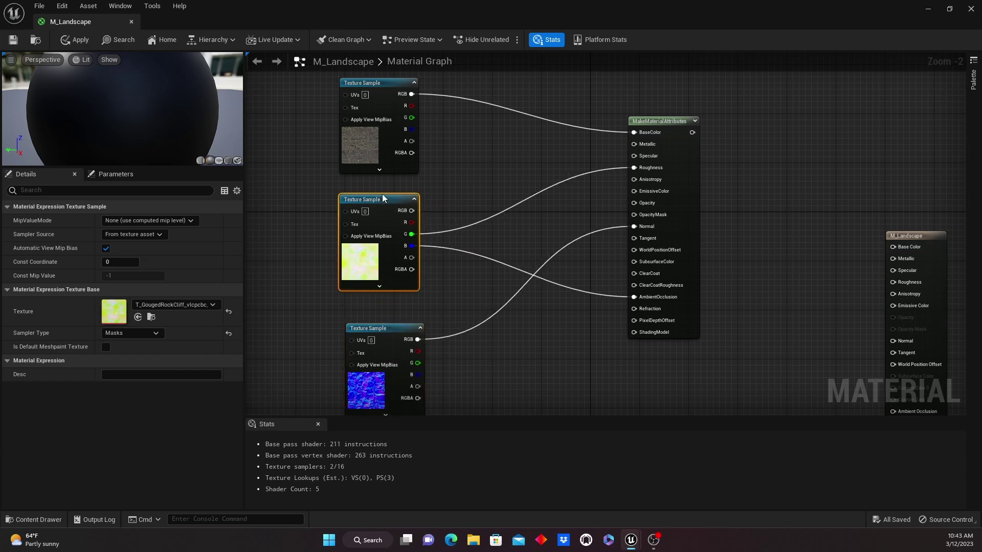
drag(388, 327, 383, 312)
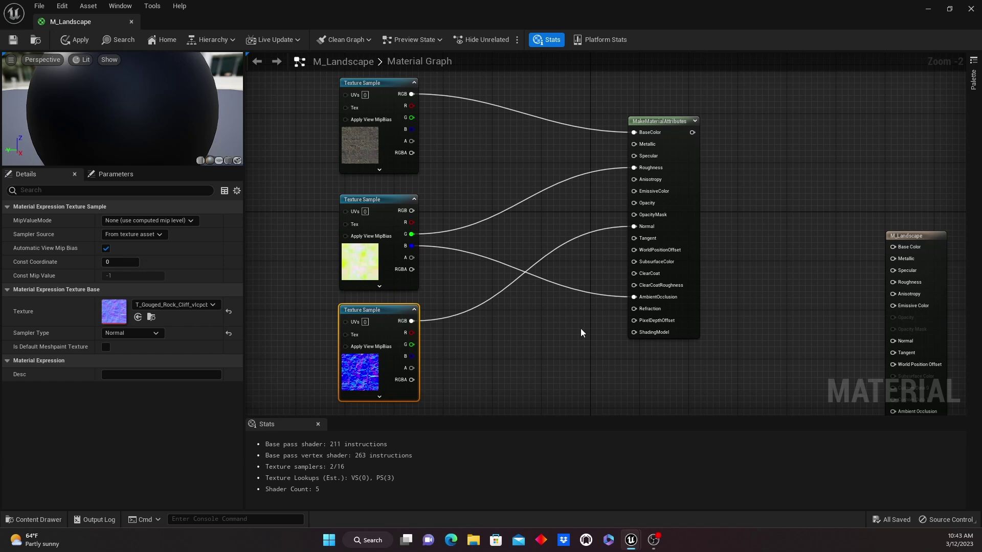
- Duplicate the MakeMaterialAttributes node and place the copy below the original, beside the snow texture samples
scroll(579, 333, down, 2)
right_drag(586, 361, 576, 296)
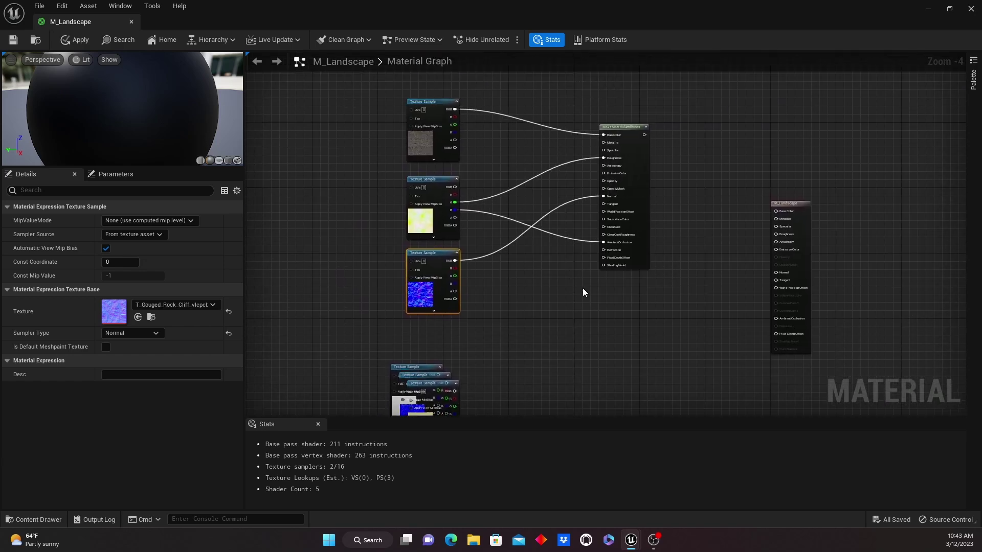
click(640, 157)
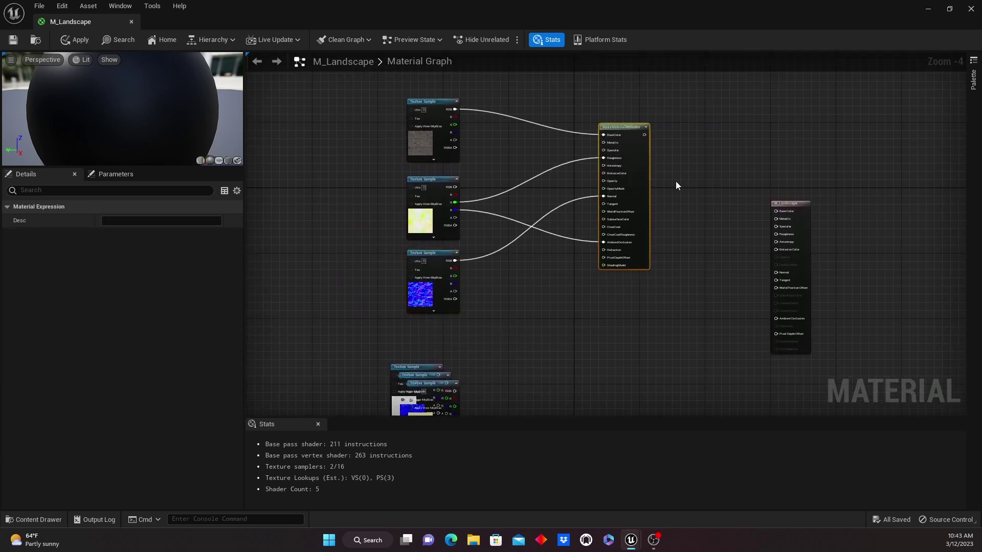
key(ctrl+d)
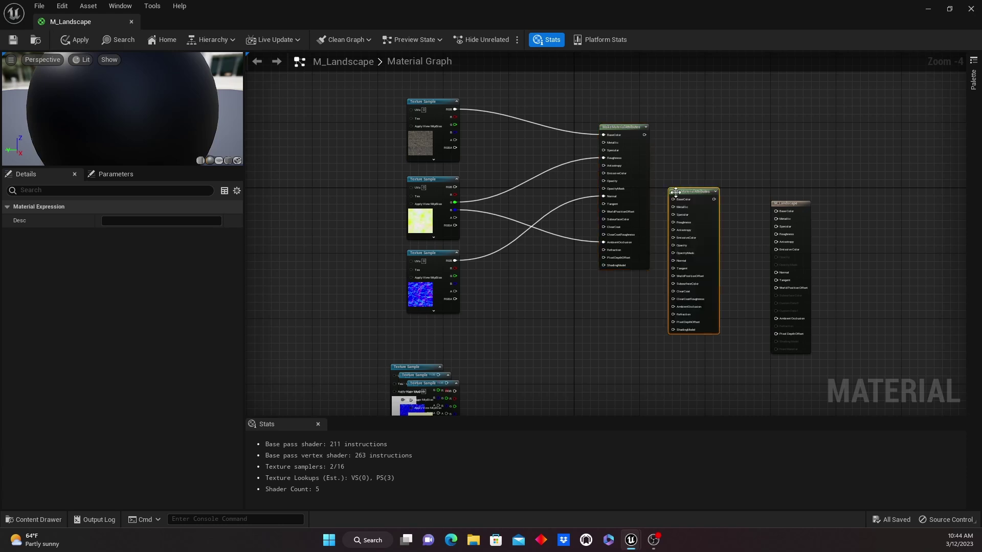
drag(694, 189, 603, 345)
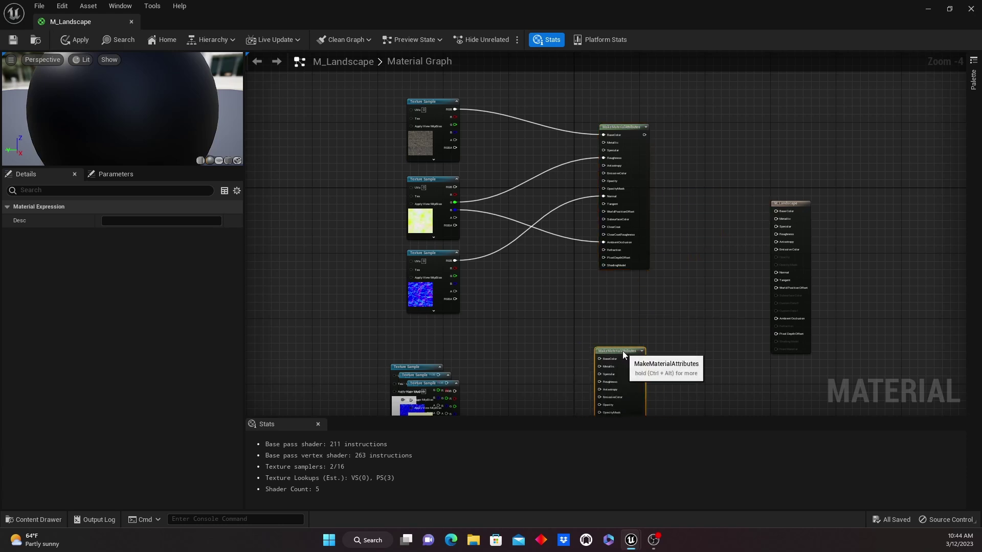
right_drag(691, 337, 682, 167)
- Connect the snow base colour sample's RGB output to BaseColor on the duplicated MakeMaterialAttributes node and move the sample clear of the others
scroll(525, 265, up, 2)
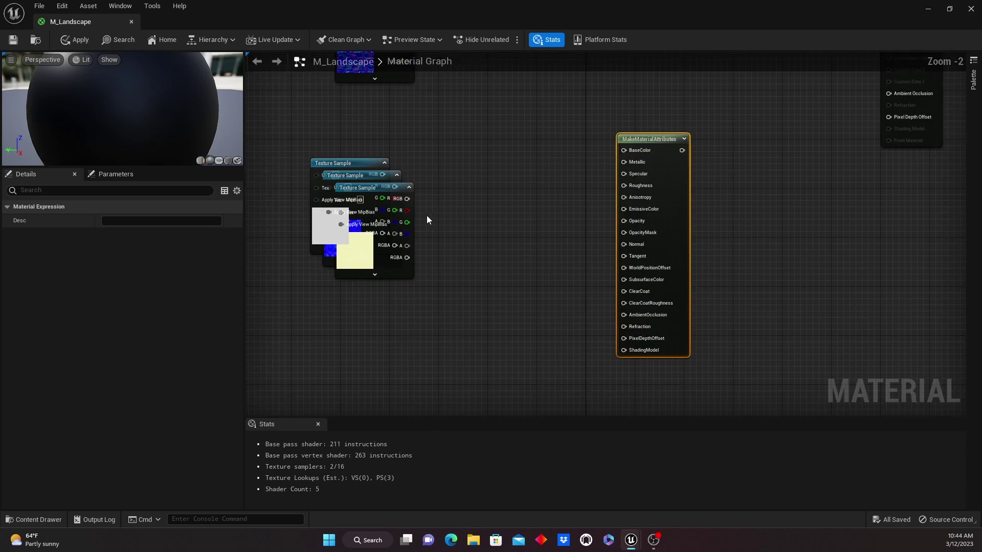
drag(426, 216, 624, 150)
drag(381, 172, 361, 149)
drag(379, 188, 362, 201)
- Separate the snow ORDp and normal samples, and connect the normal sample's RGB output to Normal on the second MakeMaterialAttributes node
click(486, 260)
drag(389, 269, 474, 344)
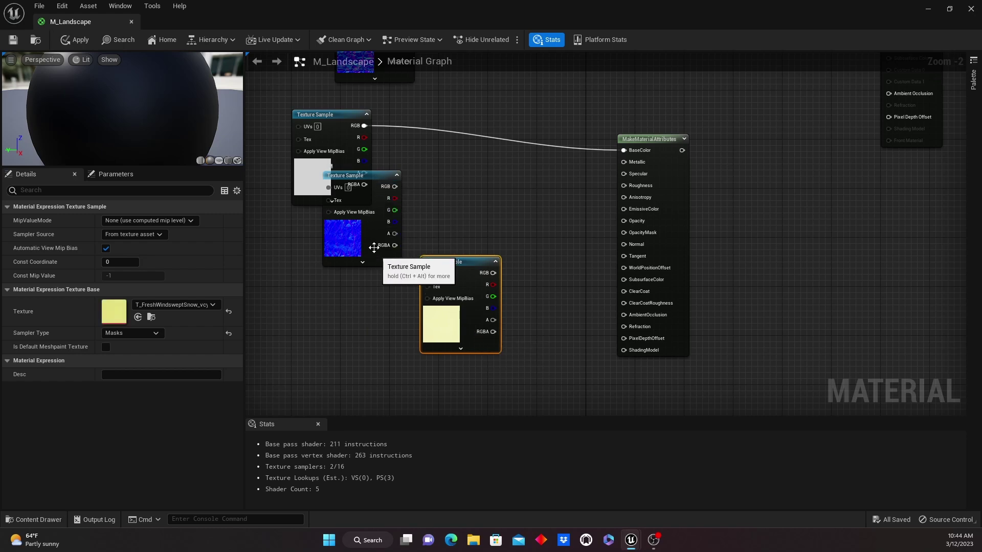
drag(369, 245, 330, 309)
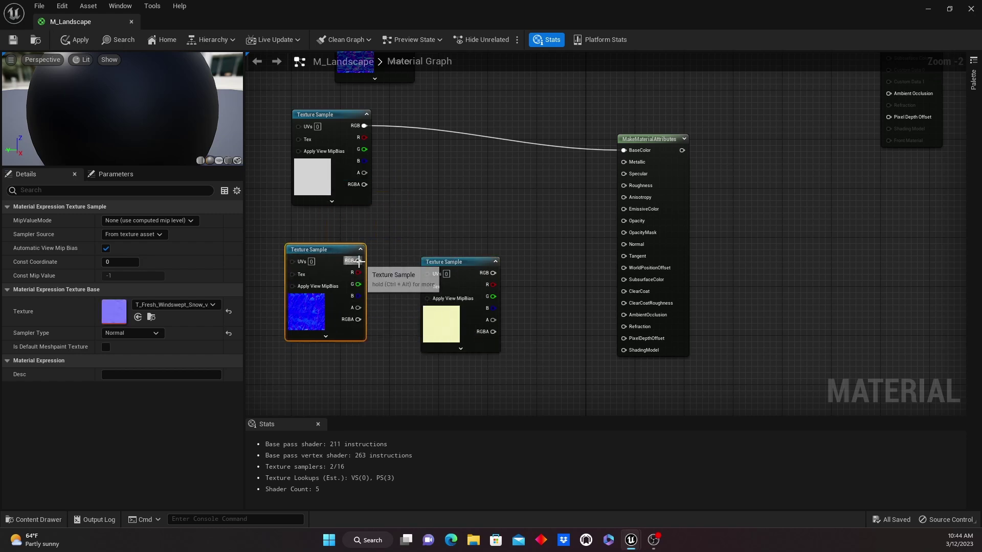
drag(358, 261, 635, 247)
drag(630, 248, 630, 247)
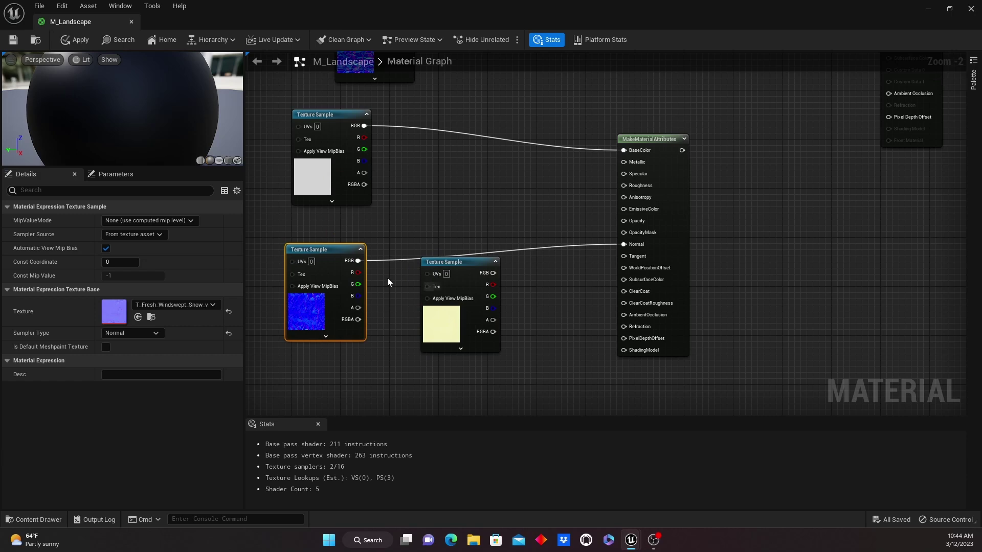
- Stack the snow ORDp sample above the normal sample and connect its green channel to Roughness and blue channel to AmbientOcclusion
drag(327, 251, 334, 368)
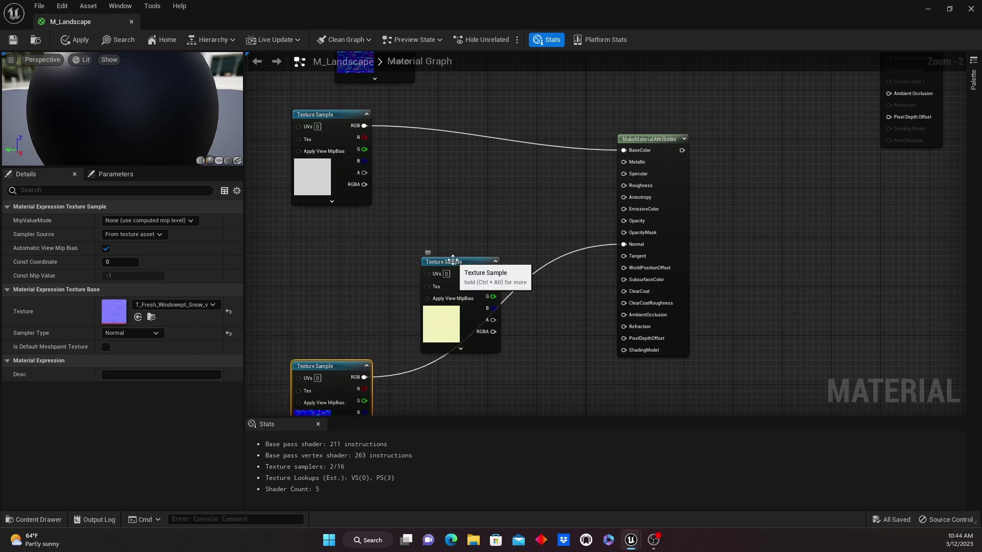
drag(456, 262, 333, 238)
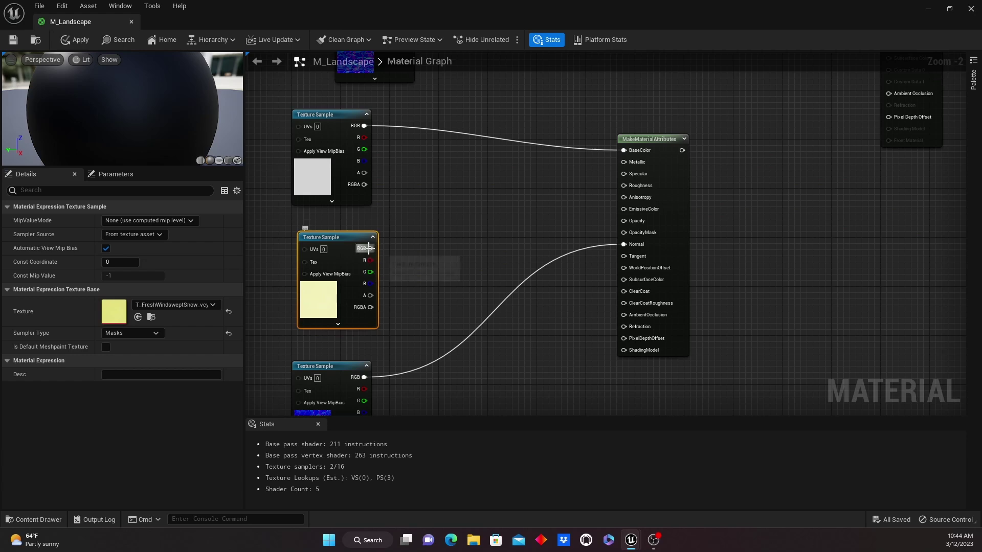
drag(370, 273, 624, 186)
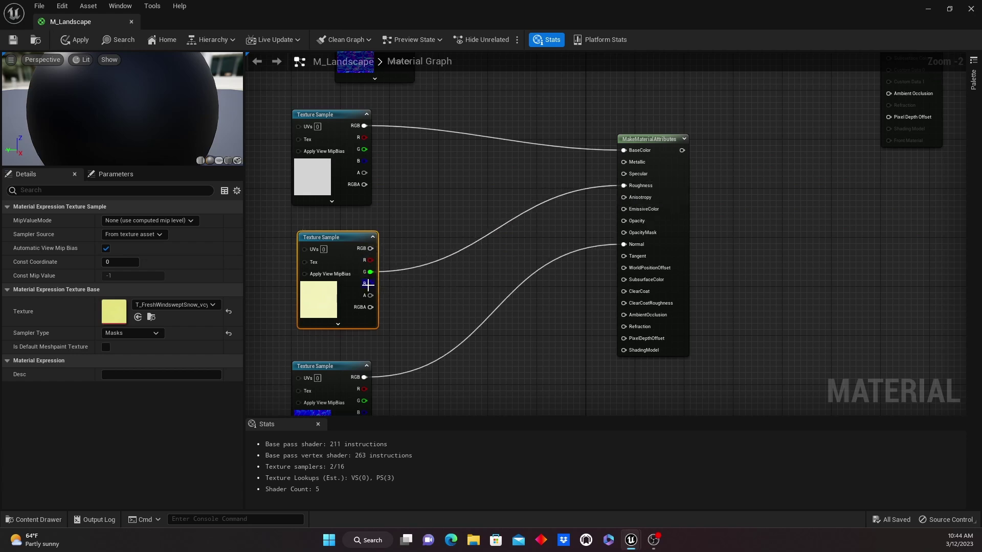
drag(367, 284, 624, 314)
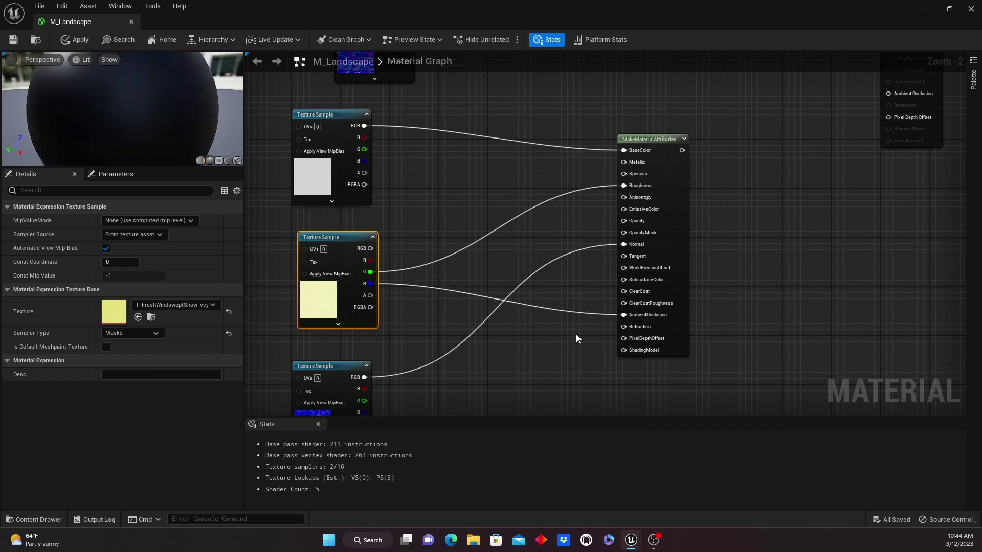
- Move the three snow texture samples together slightly down and closer to their MakeMaterialAttributes node
right_drag(561, 348, 571, 307)
scroll(562, 288, down, 1)
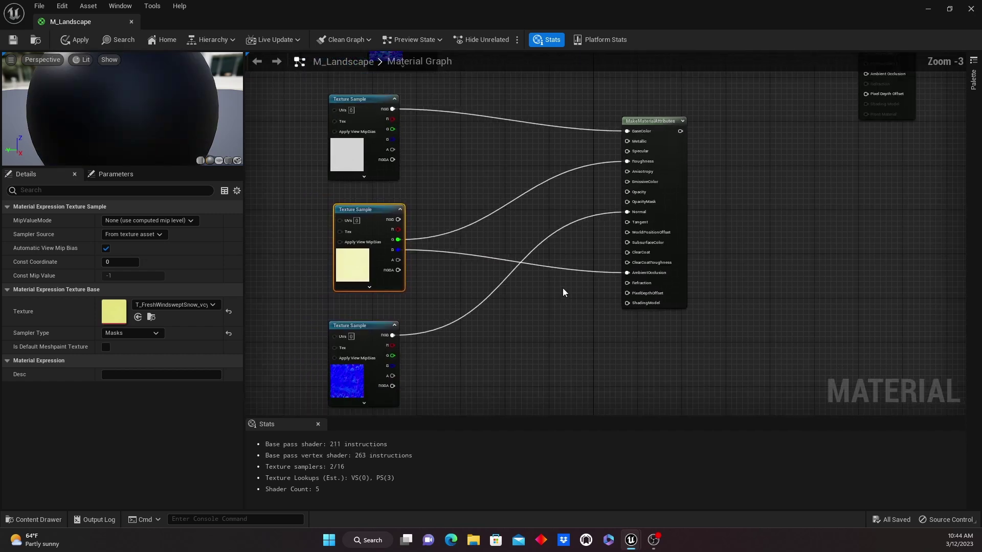
right_drag(779, 250, 683, 321)
scroll(715, 266, down, 2)
drag(394, 268, 522, 383)
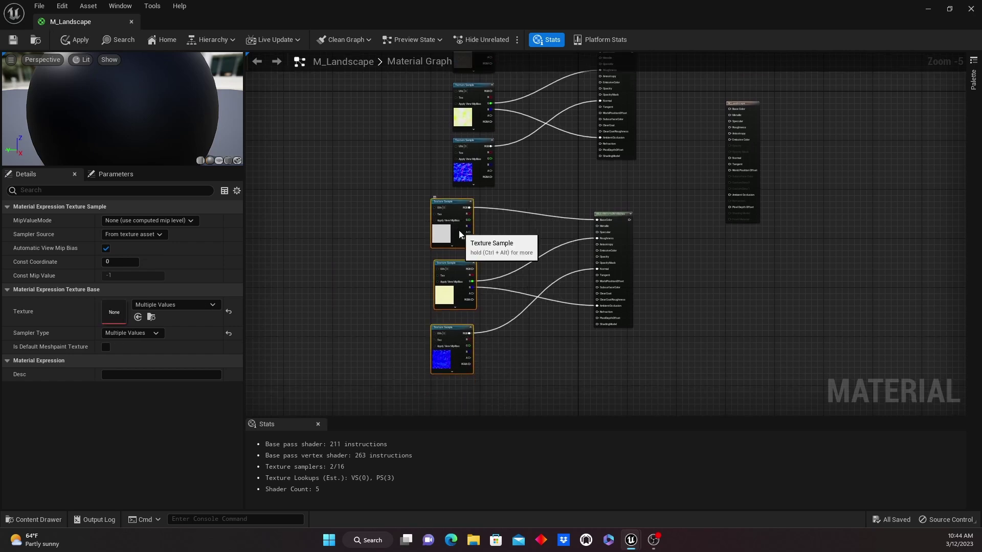
drag(460, 231, 476, 258)
right_drag(569, 172, 545, 240)
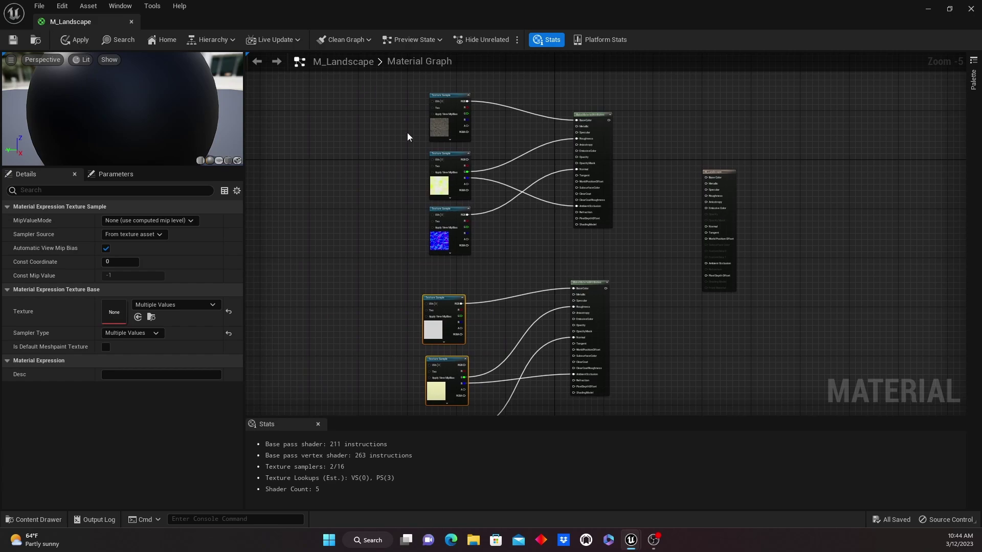
scroll(678, 287, up, 2)
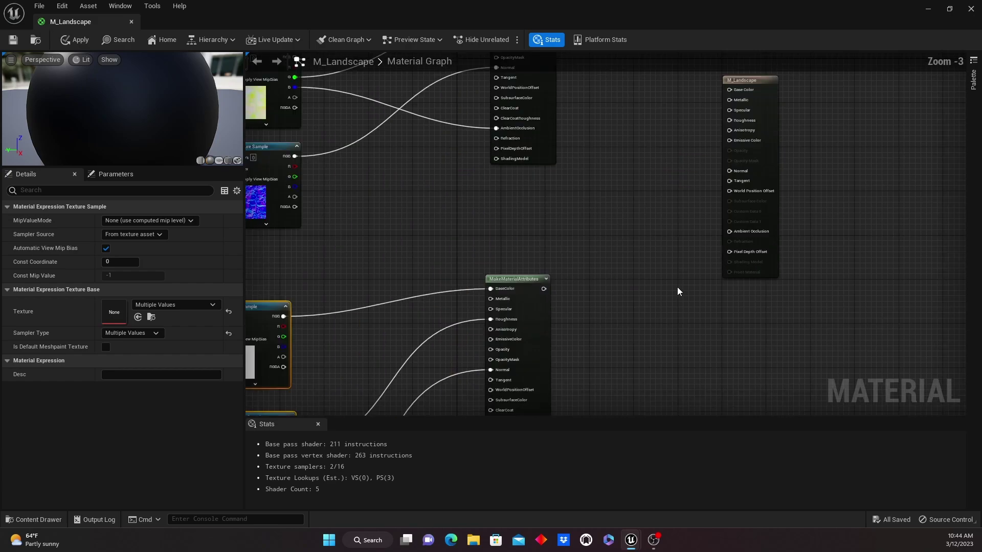
right_drag(606, 322, 727, 179)
scroll(739, 213, down, 1)
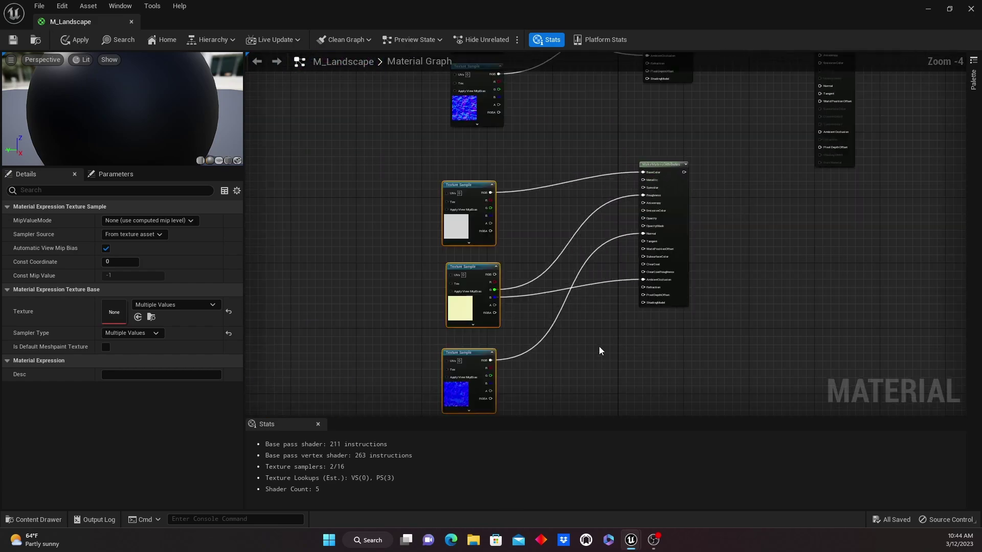
right_drag(588, 346, 547, 332)
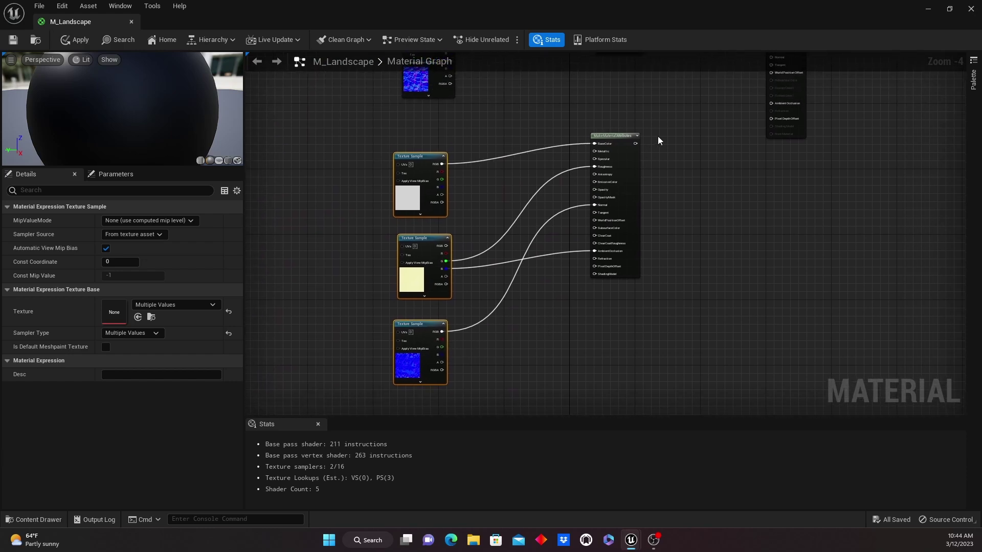
right_drag(699, 144, 680, 238)
right_drag(639, 188, 653, 151)
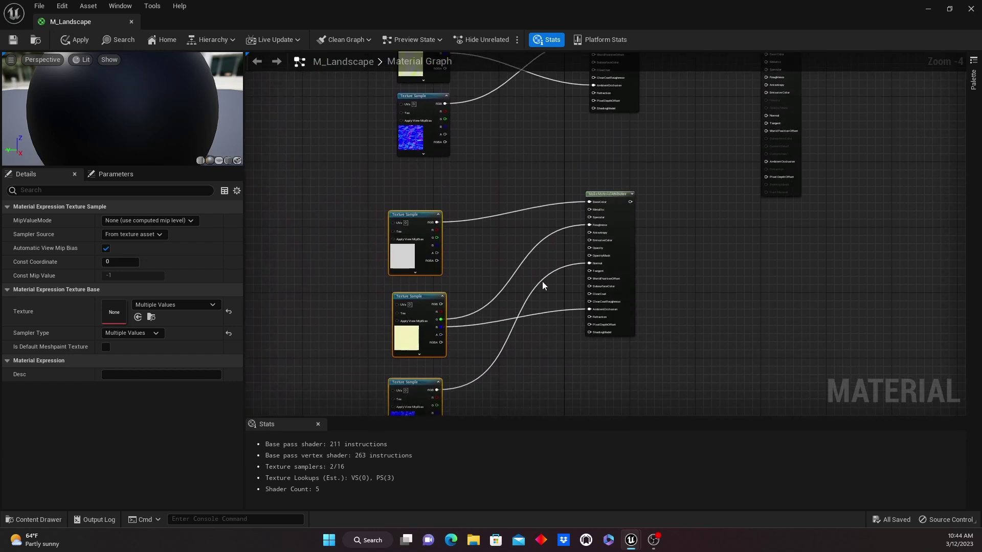
- Insert a Multiply node between the snow normal sample's RGB output and the MakeMaterialAttributes Normal input, positioned slightly above the sample
right_drag(682, 307, 634, 364)
right_drag(630, 305, 653, 207)
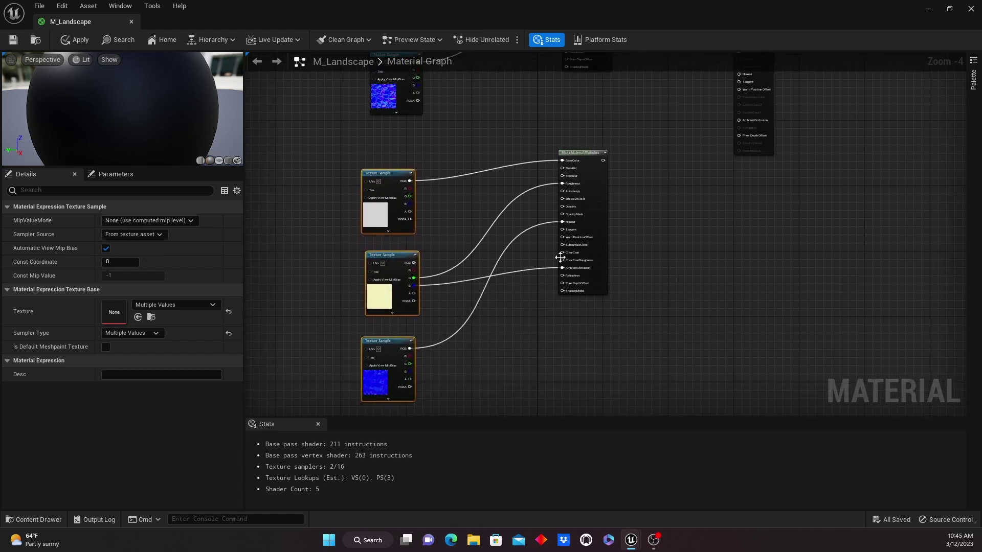
click(510, 327)
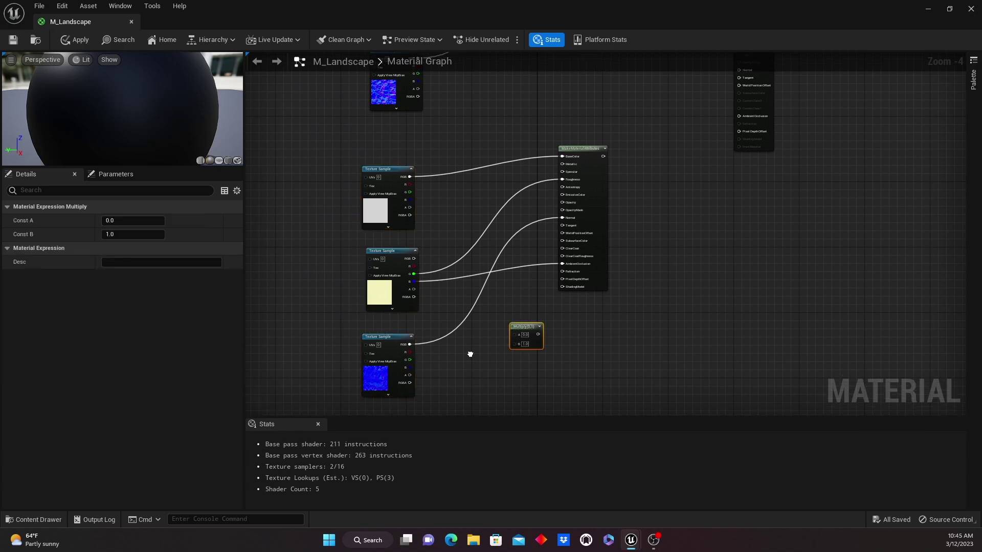
right_drag(449, 366, 443, 346)
drag(399, 330, 556, 201)
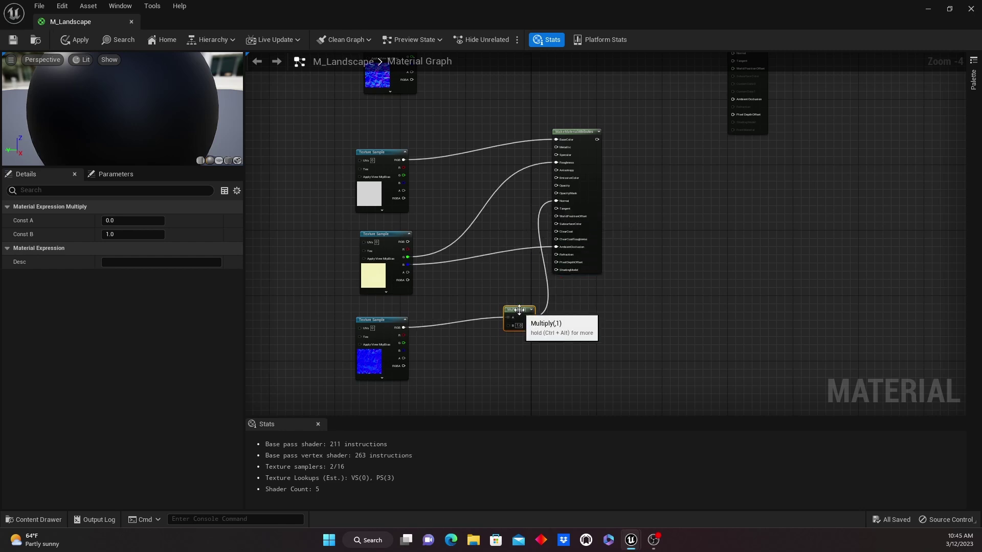
drag(518, 309, 497, 295)
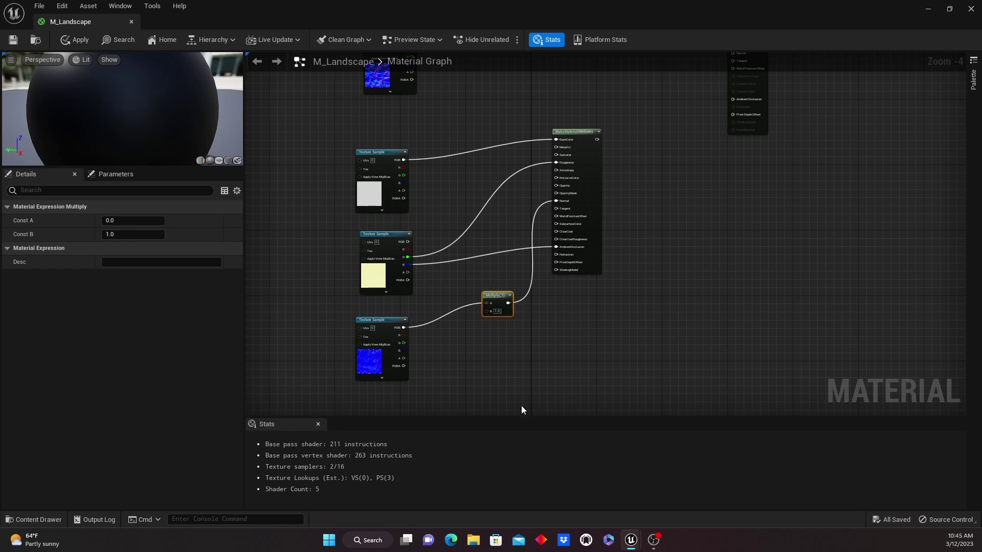
- Add a scalar parameter named Snow_Normal below the Multiply node and connect it to the B input
click(481, 350)
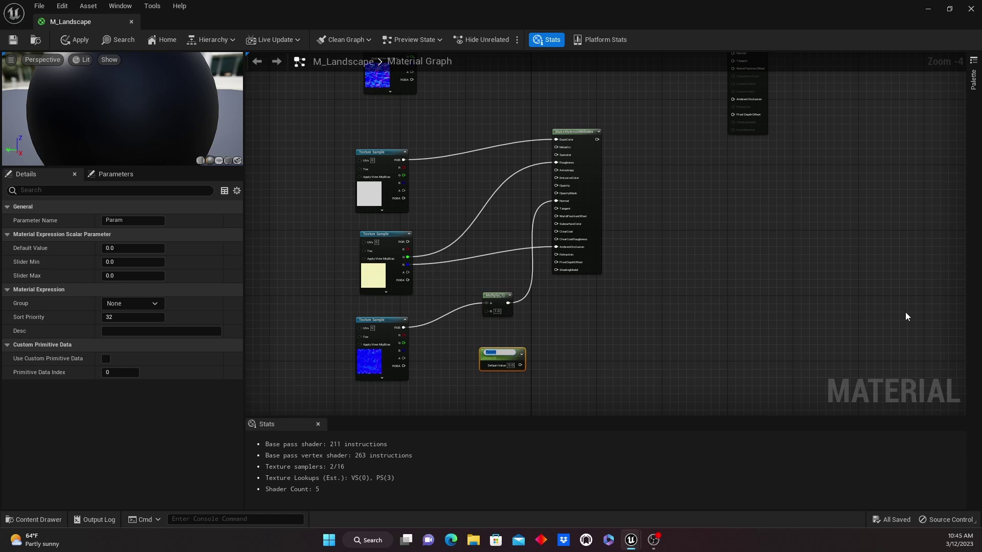
text(Snow_Normal)
key(Return)
drag(505, 352, 484, 312)
- Nudge the snow MakeMaterialAttributes node slightly right, beneath the rock one
right_drag(568, 327, 565, 378)
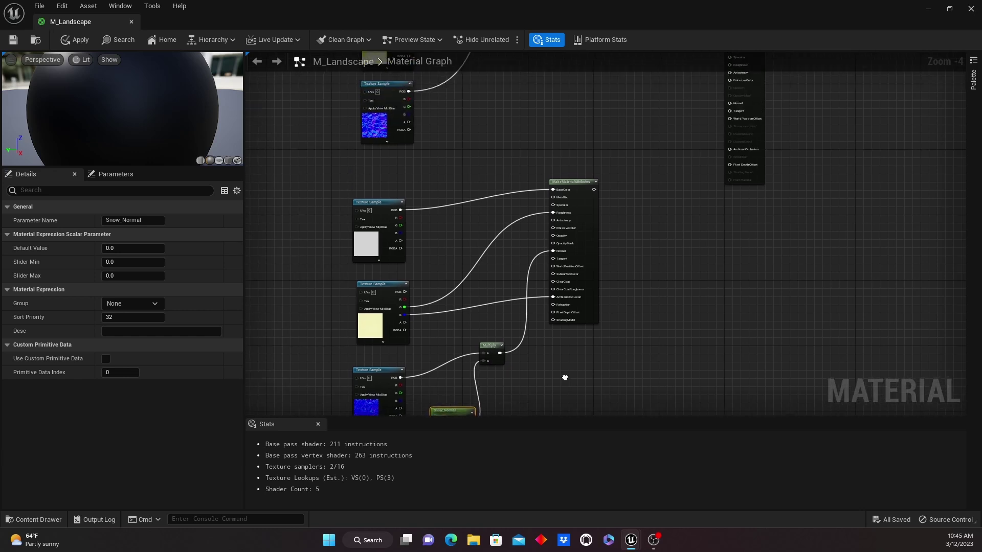
right_drag(600, 114, 606, 223)
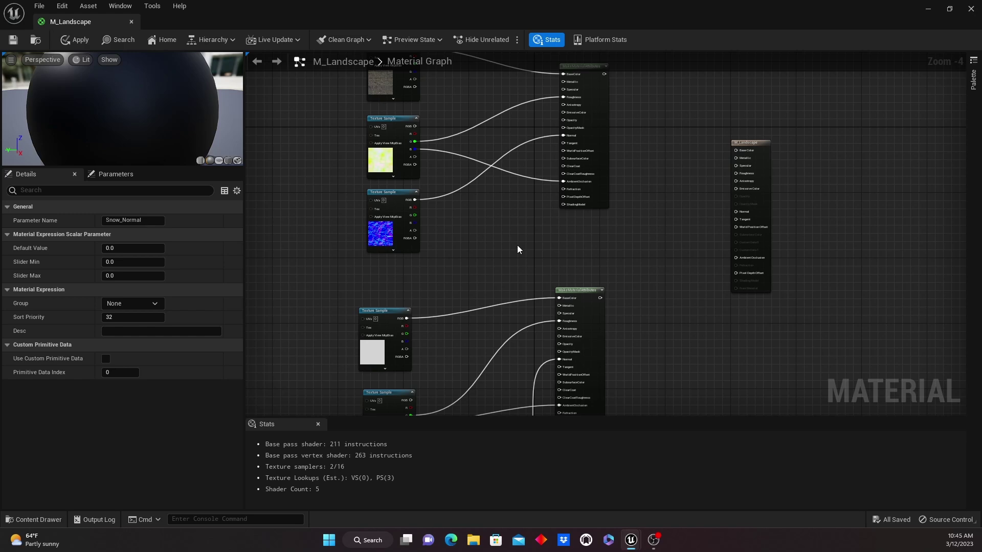
right_drag(517, 249, 480, 169)
scroll(633, 296, down, 1)
right_drag(636, 317, 600, 330)
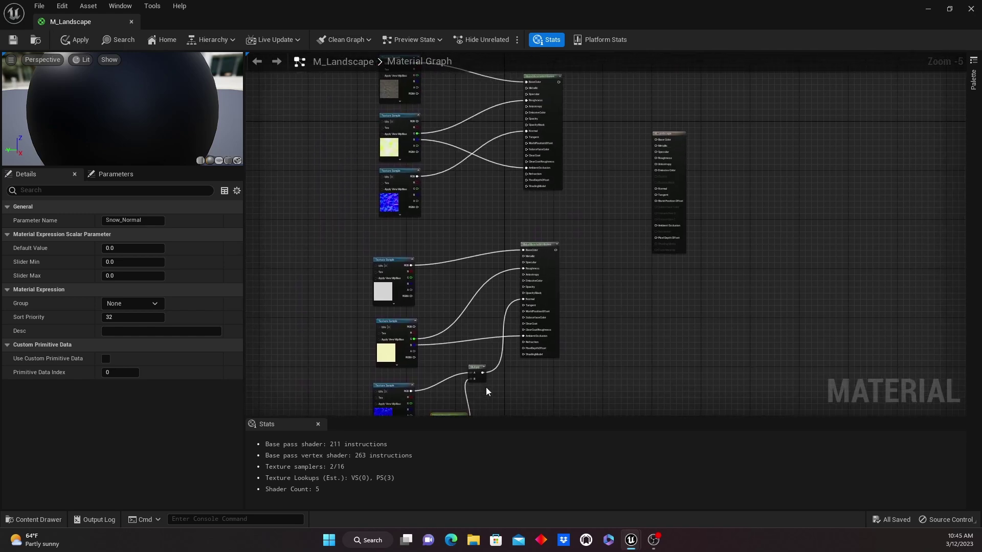
right_drag(549, 390, 498, 337)
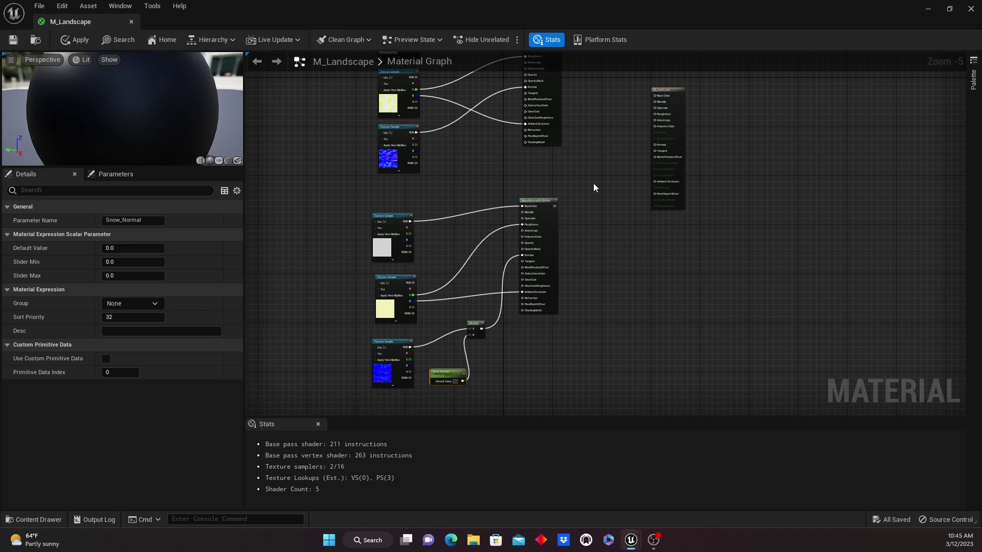
right_drag(594, 193, 595, 248)
click(544, 254)
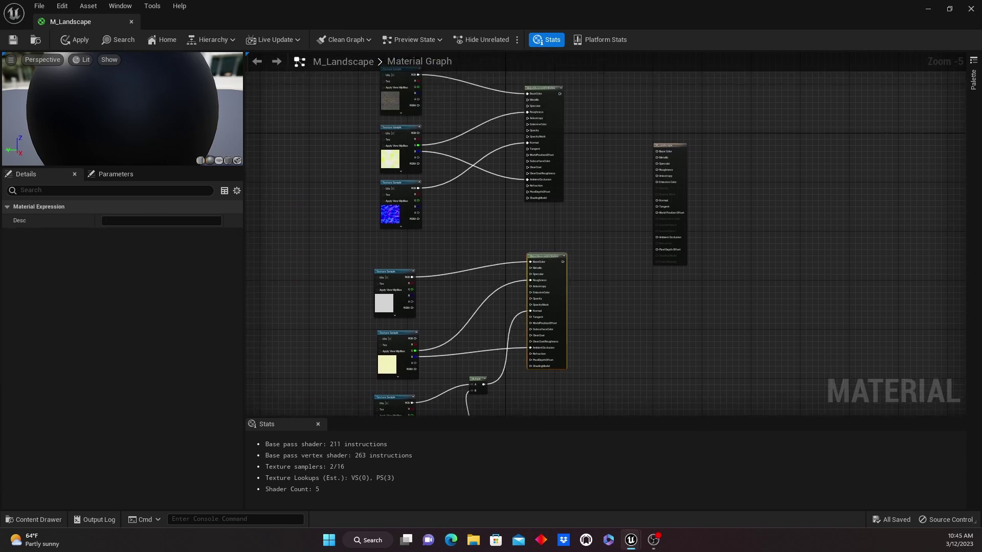
- Align the snow base colour and ORDp samples in one vertical column with the snow normal sample
right_drag(499, 401, 563, 355)
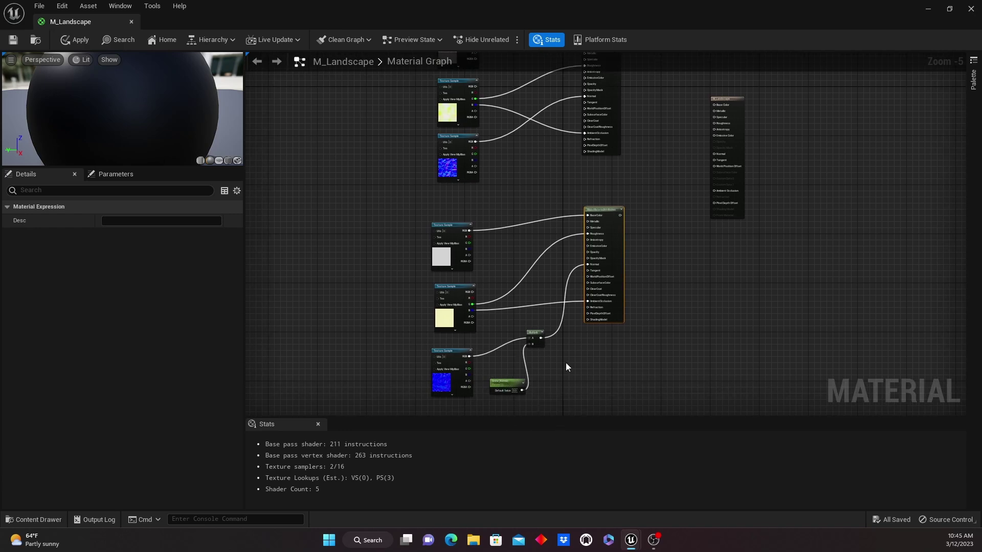
scroll(568, 366, up, 3)
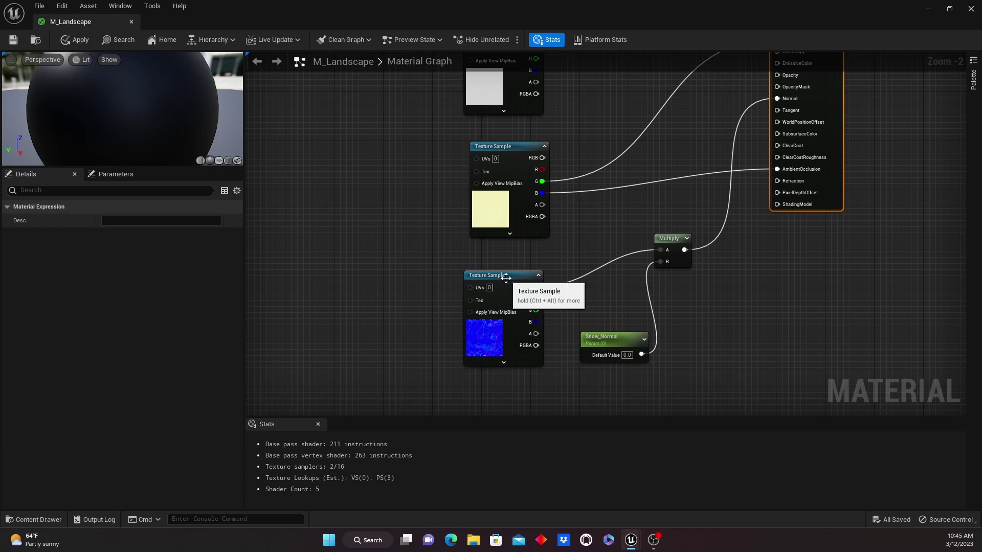
right_drag(556, 251, 567, 322)
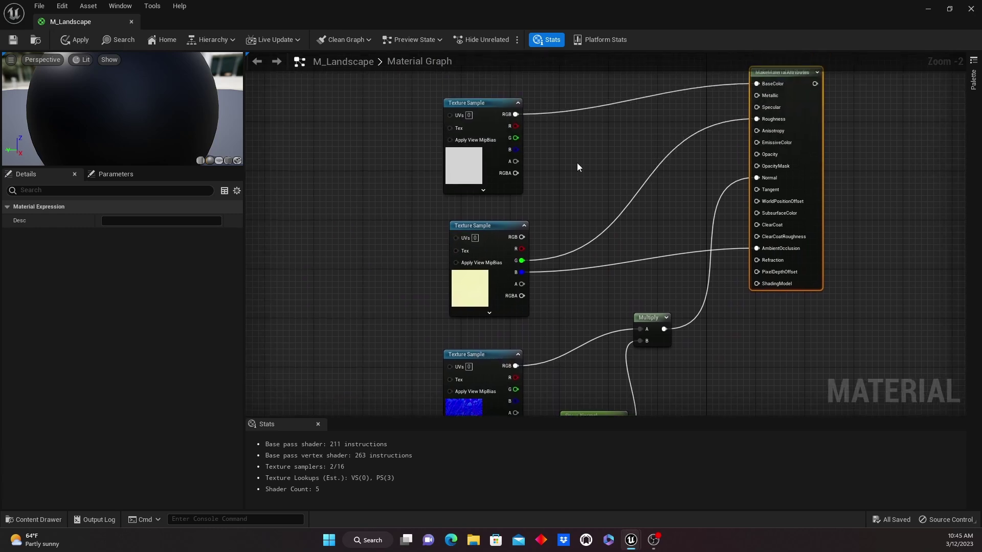
drag(493, 223, 480, 223)
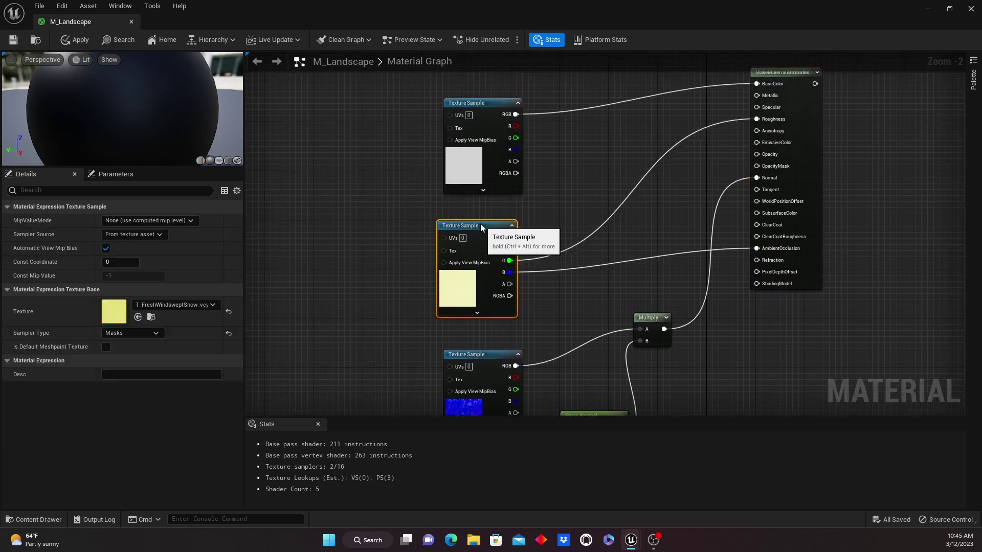
click(491, 353)
scroll(579, 277, down, 1)
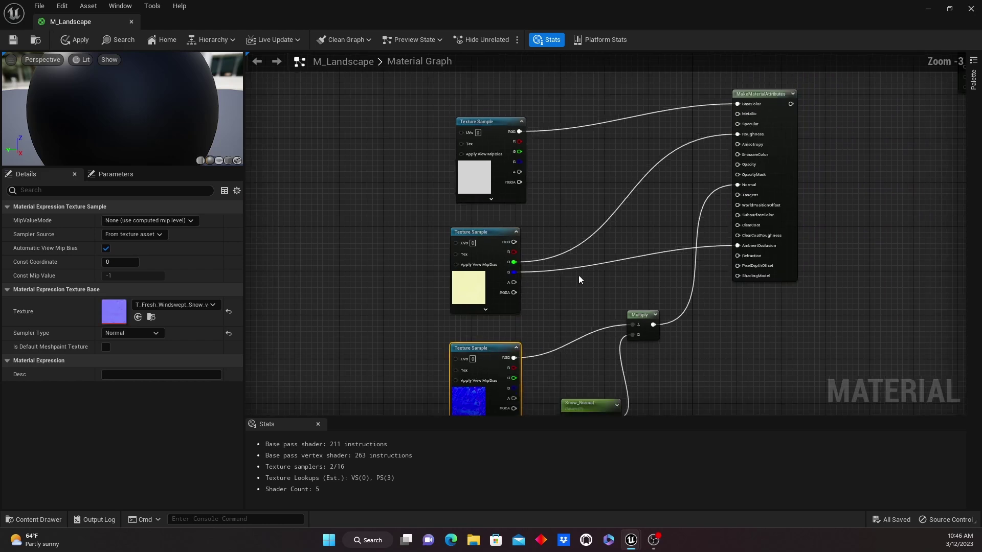
drag(501, 121, 494, 122)
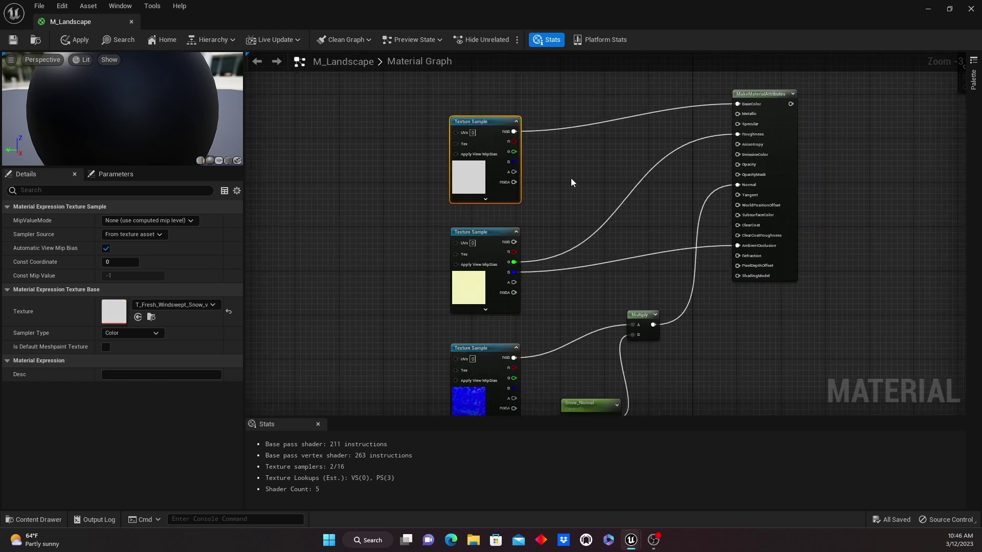
- Add a LandscapeLayerCoords node and place it to the left of the rock texture samples
scroll(571, 181, down, 2)
right_drag(758, 234, 720, 344)
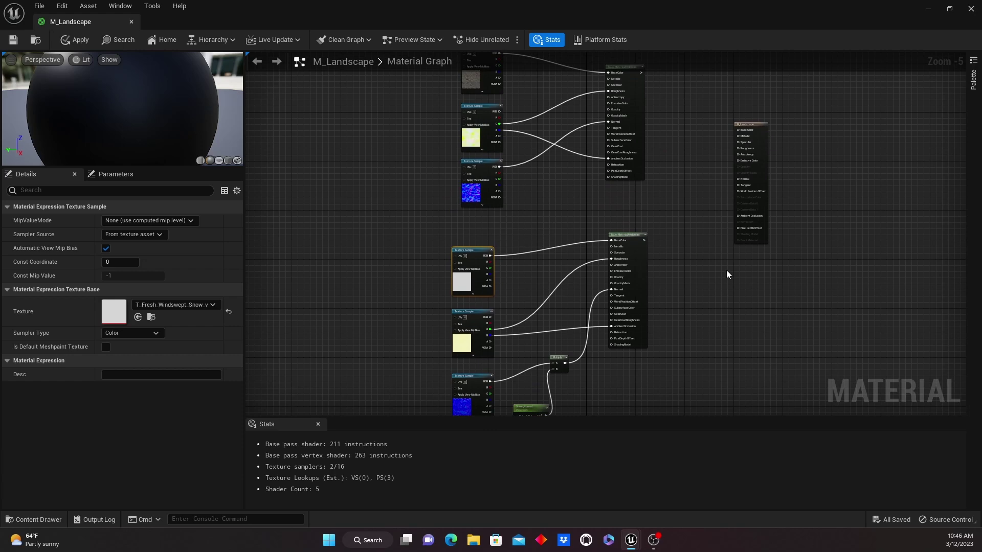
right_drag(715, 261, 544, 289)
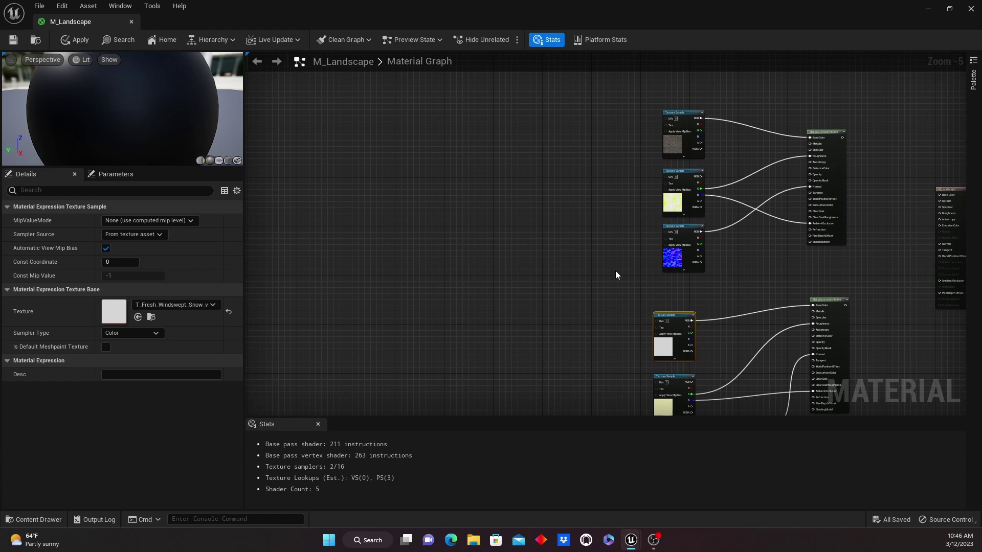
right_click(491, 197)
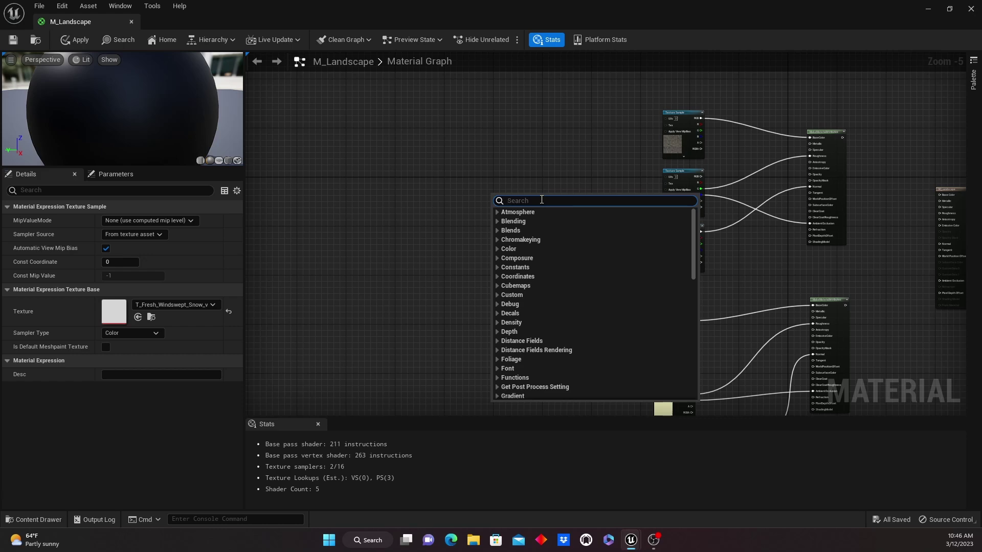
text(lands)
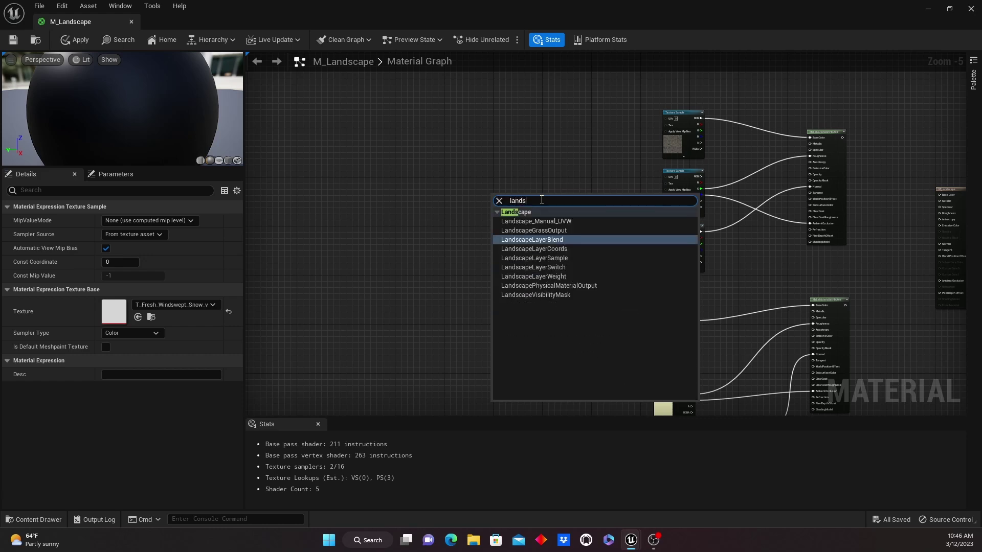
click(554, 249)
right_drag(621, 205, 567, 289)
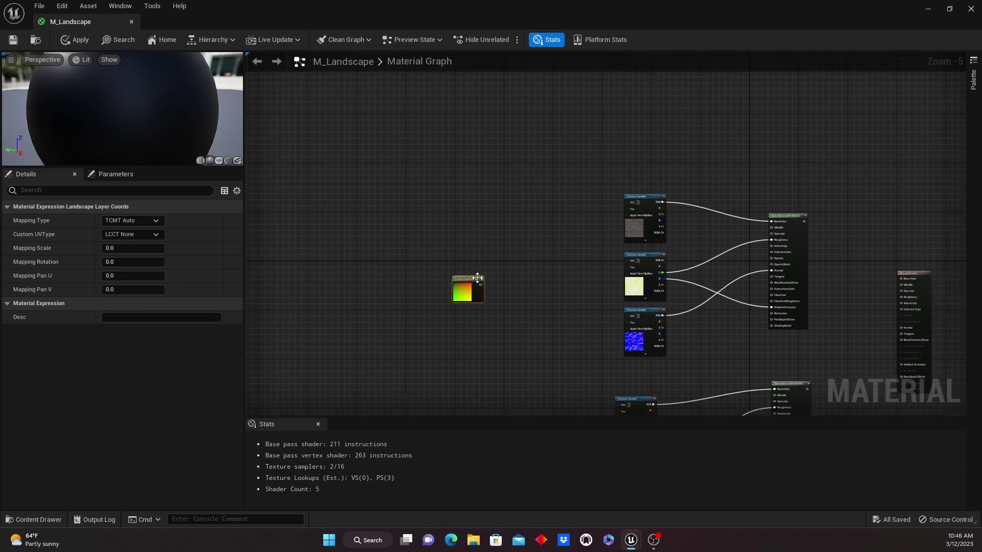
drag(478, 279, 499, 264)
- Connect the LandscapeCoords output to the UVs inputs of all three rock texture samples
right_drag(549, 271, 524, 164)
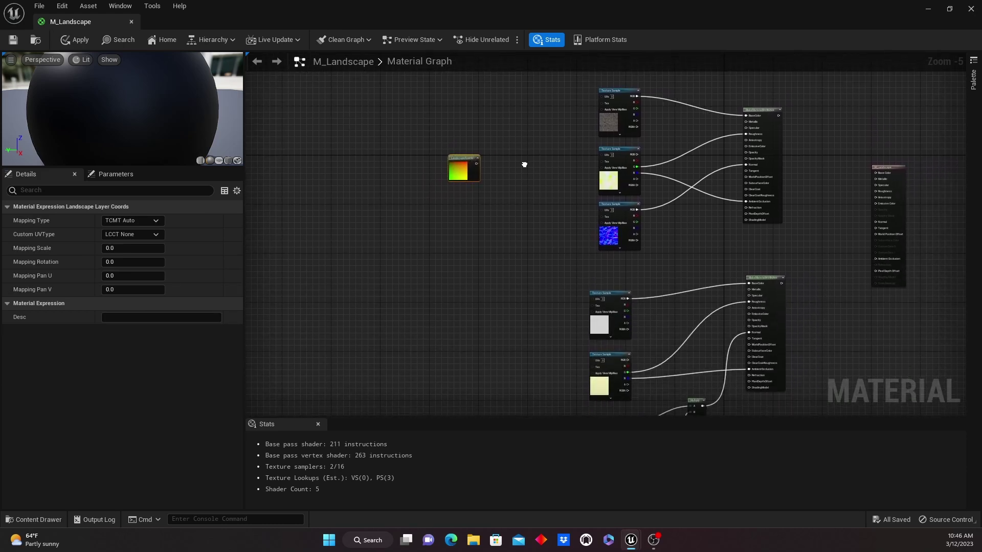
right_drag(548, 117, 500, 185)
scroll(494, 295, up, 2)
scroll(502, 223, down, 2)
right_drag(515, 283, 510, 180)
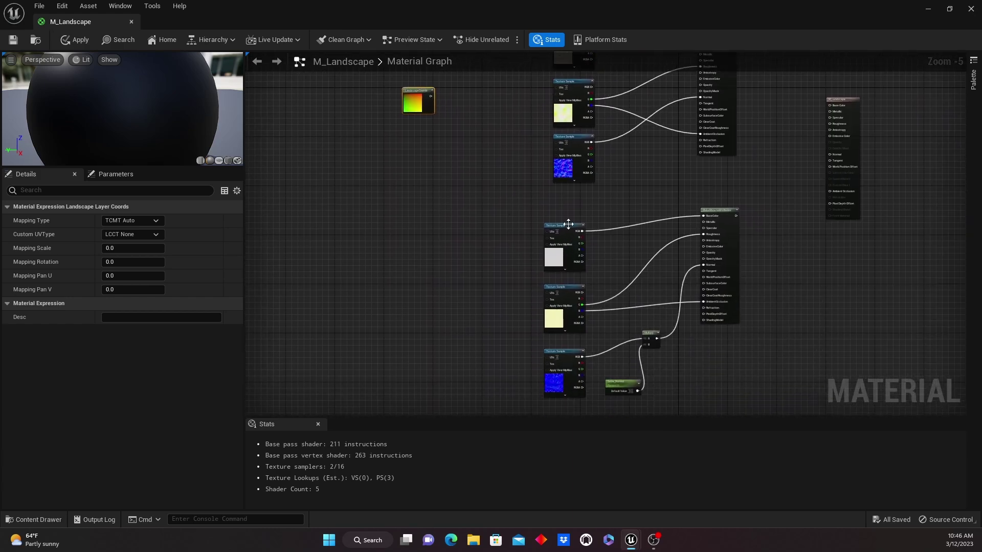
right_drag(510, 145, 501, 314)
scroll(487, 270, up, 3)
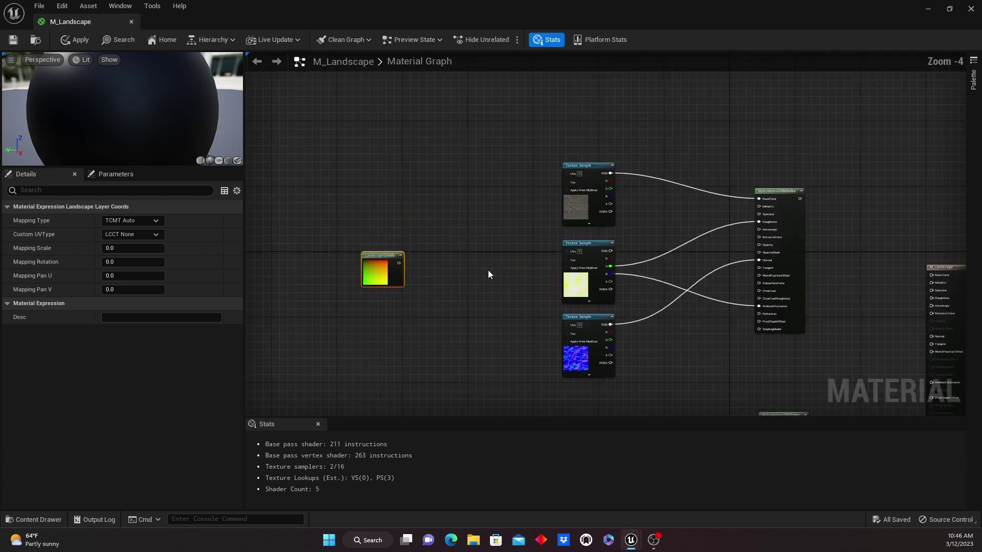
drag(416, 235, 666, 97)
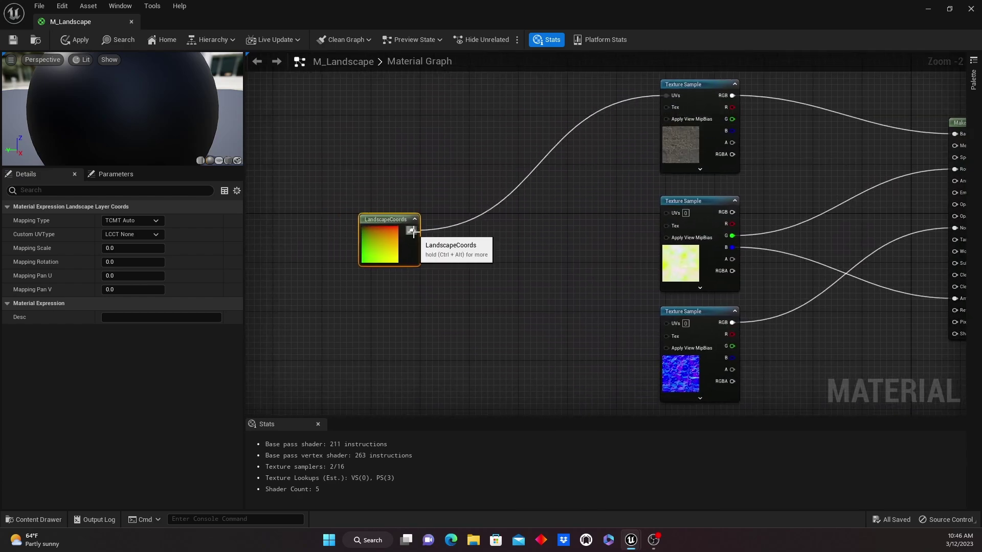
drag(412, 231, 662, 220)
right_drag(574, 286, 555, 229)
drag(390, 174, 646, 265)
right_drag(493, 265, 501, 276)
- Set the LandscapeCoords node's Mapping Scale to 4033
scroll(545, 305, down, 2)
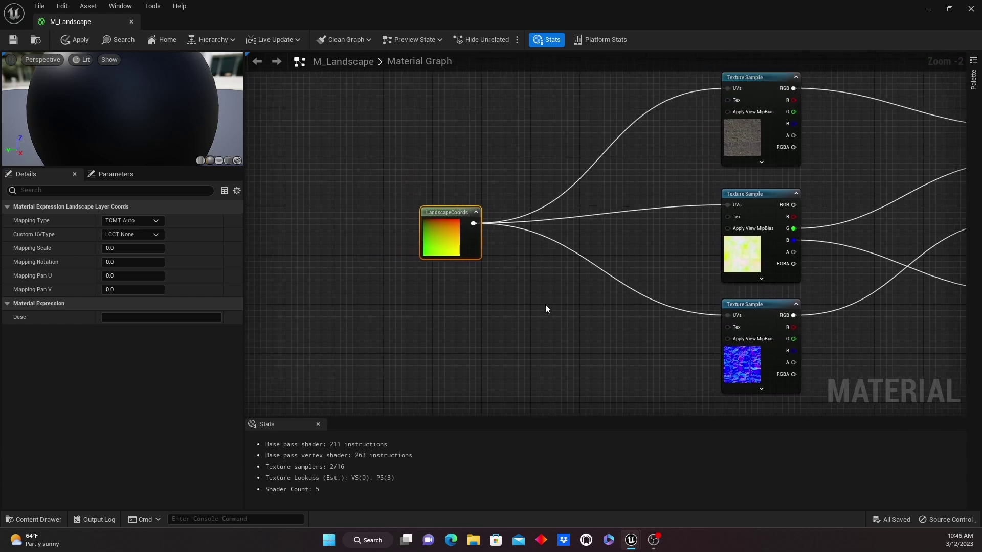
click(119, 251)
text(4)
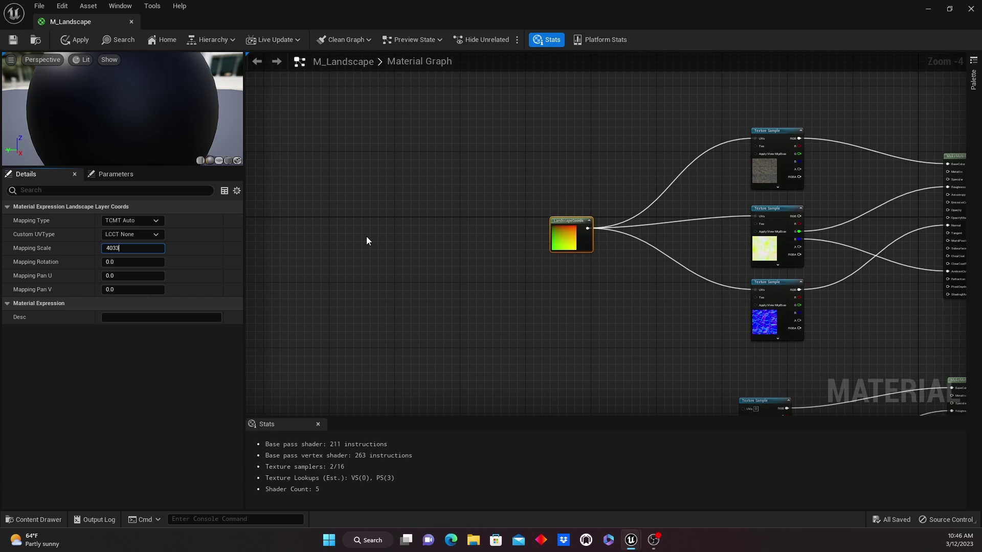
text(033)
key(Return)
- Duplicate the LandscapeCoords node and place the copy to the left of the snow texture samples
right_drag(592, 281, 444, 286)
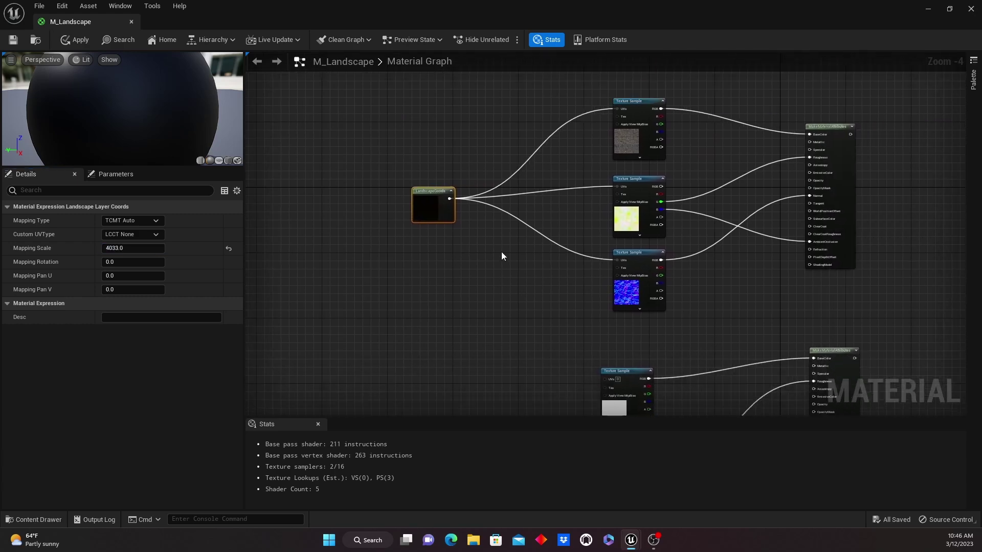
right_click(431, 192)
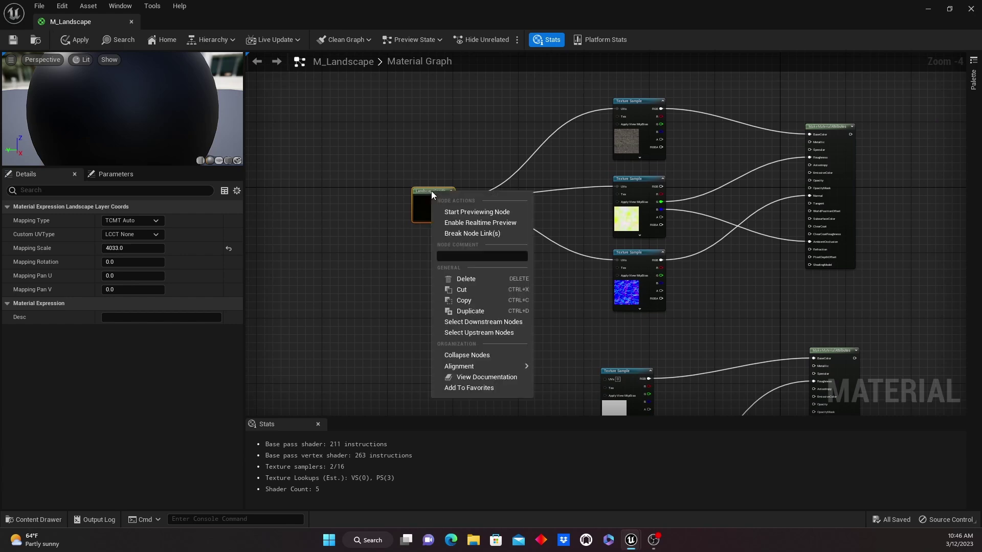
click(417, 290)
right_drag(428, 294, 460, 159)
right_drag(458, 262, 453, 201)
right_drag(416, 228, 486, 329)
click(480, 111)
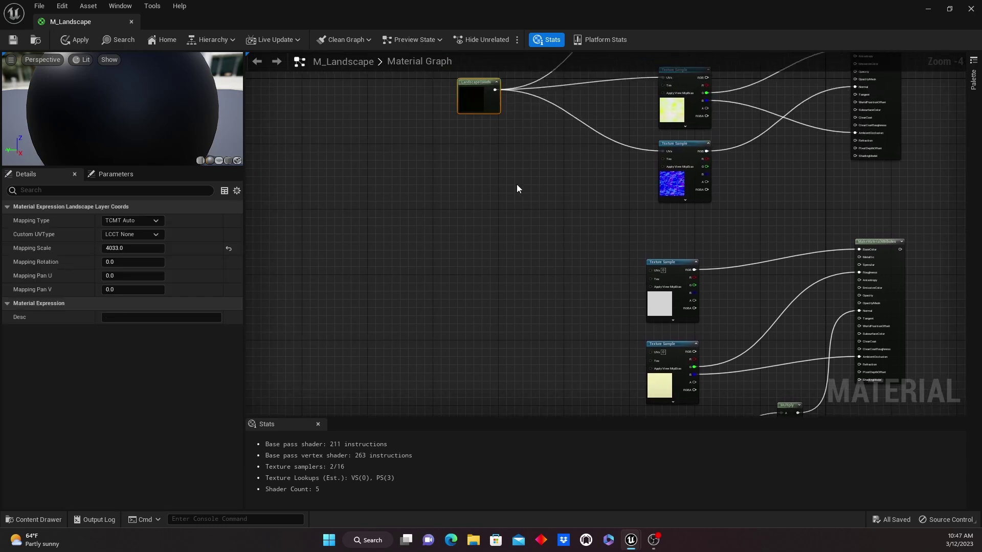
key(ctrl+w)
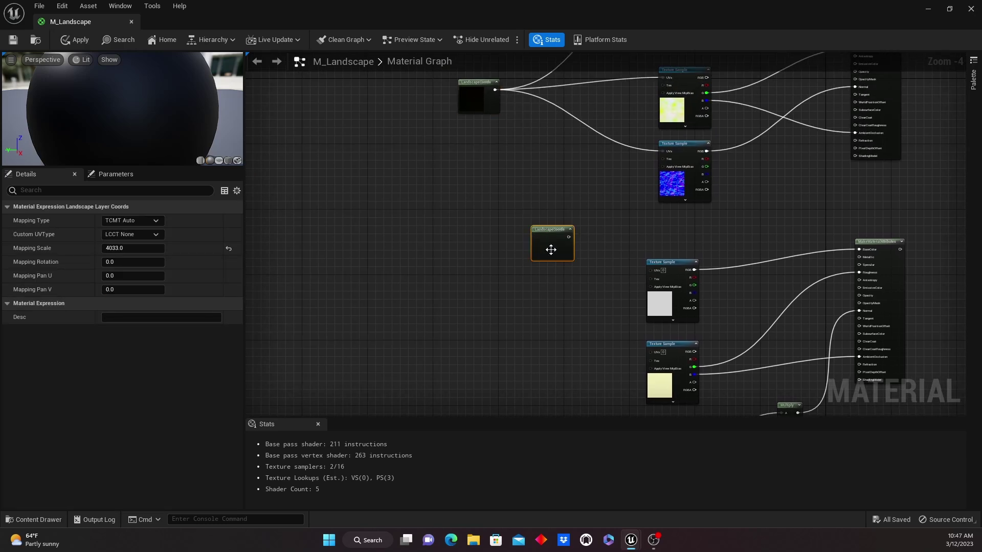
drag(557, 232, 492, 306)
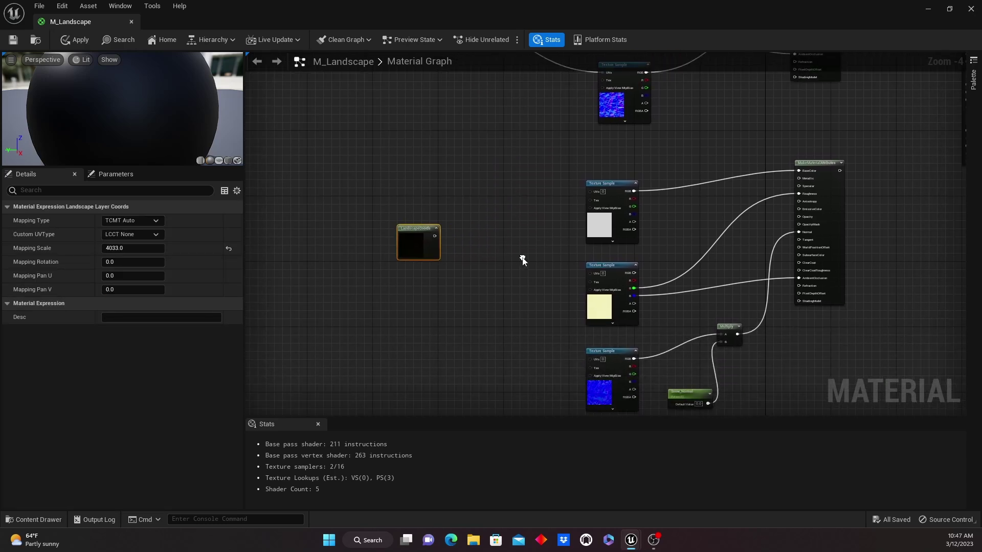
right_drag(493, 305, 435, 235)
- Connect the duplicated LandscapeCoords output to the UVs inputs of all three snow texture samples
drag(435, 236, 593, 192)
drag(436, 237, 590, 273)
drag(435, 236, 591, 360)
- Move the M_Landscape output node farther right, leaving space after the MakeMaterialAttributes nodes
right_drag(888, 305, 597, 380)
drag(706, 91, 806, 134)
right_drag(646, 206, 629, 255)
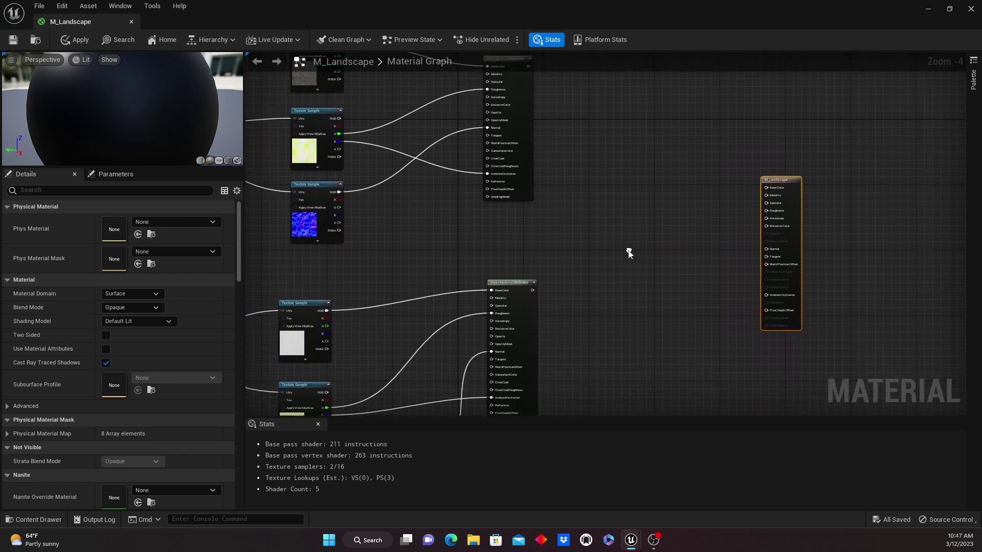
- Add a LandscapeLayerBlend node and place it between the MakeMaterialAttributes nodes and the M_Landscape output node
right_click(601, 192)
right_drag(626, 137, 598, 210)
right_click(597, 239)
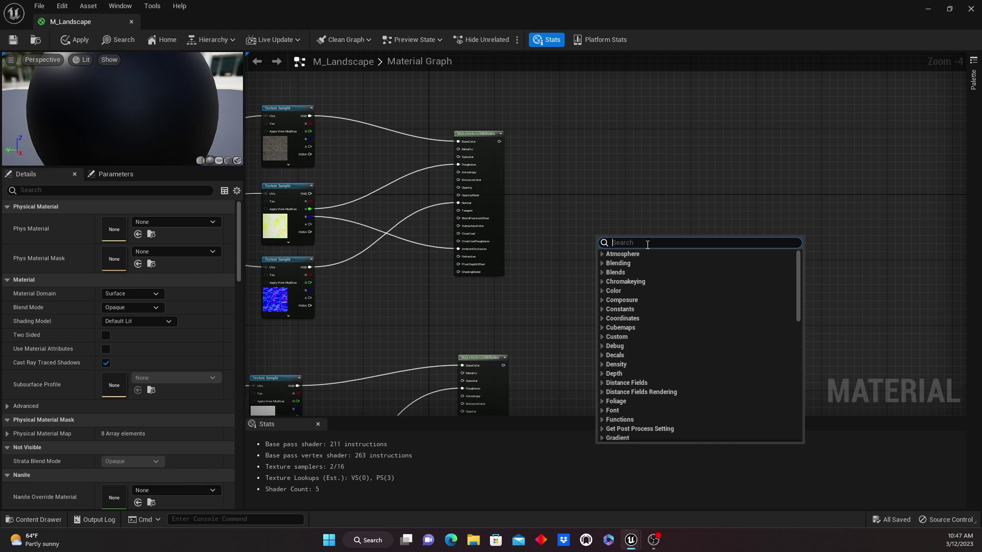
text(;aye)
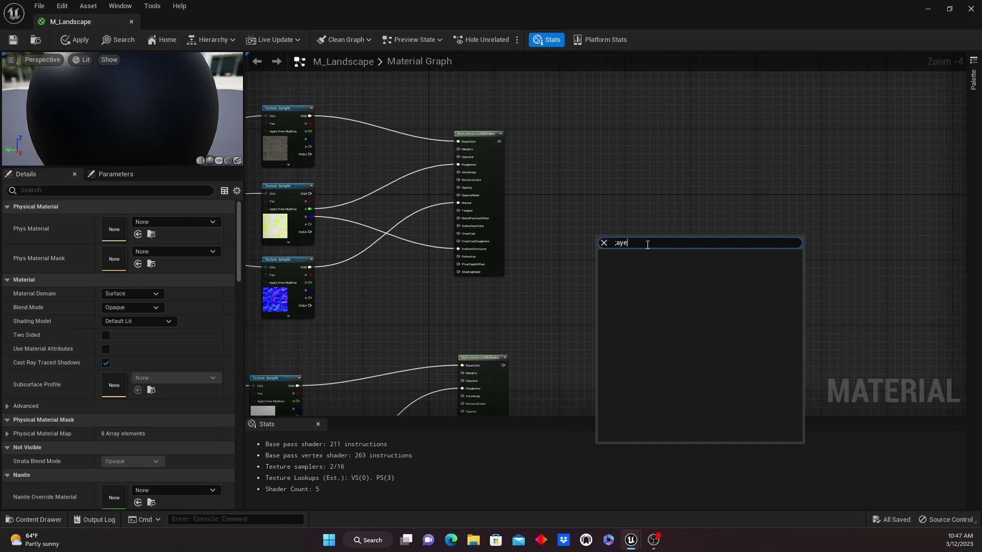
key(BackSpace)
key(BackSpace)
key(BackSpace)
key(BackSpace)
text(layer)
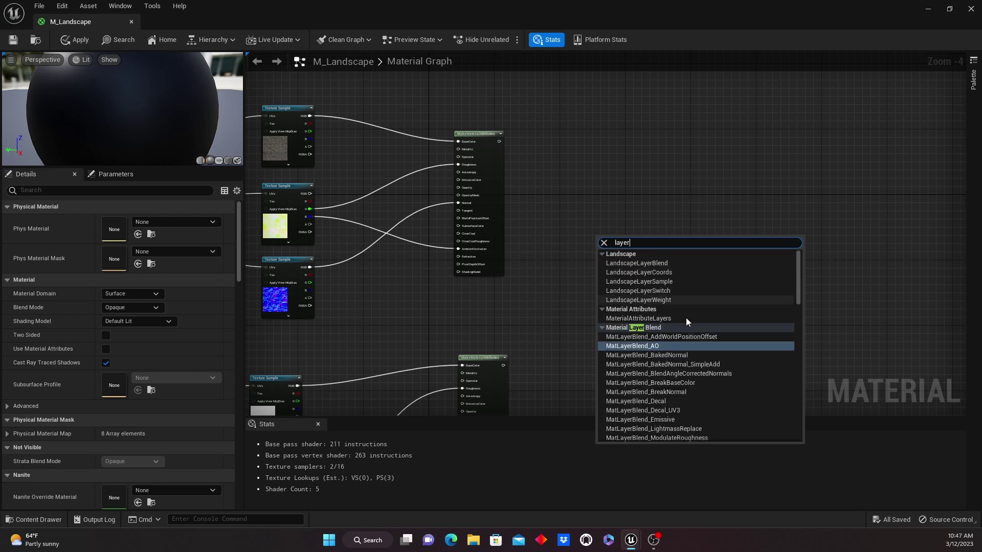
click(662, 327)
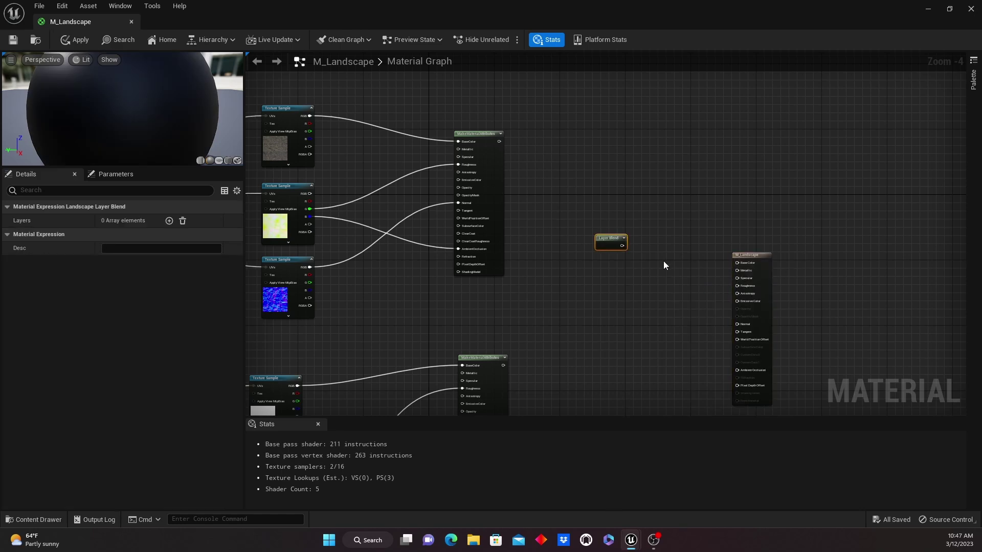
right_drag(664, 261, 658, 289)
drag(608, 266, 626, 304)
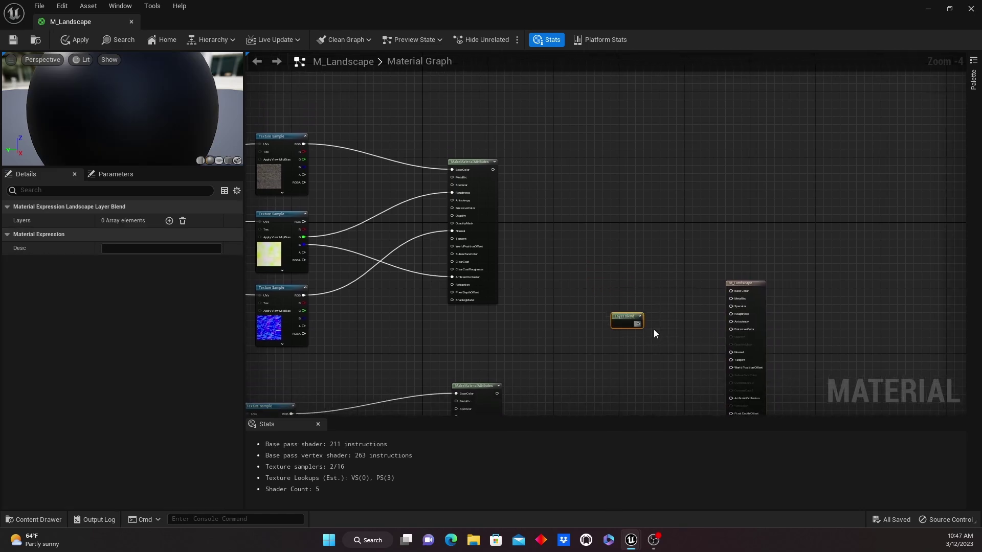
right_drag(654, 333, 767, 241)
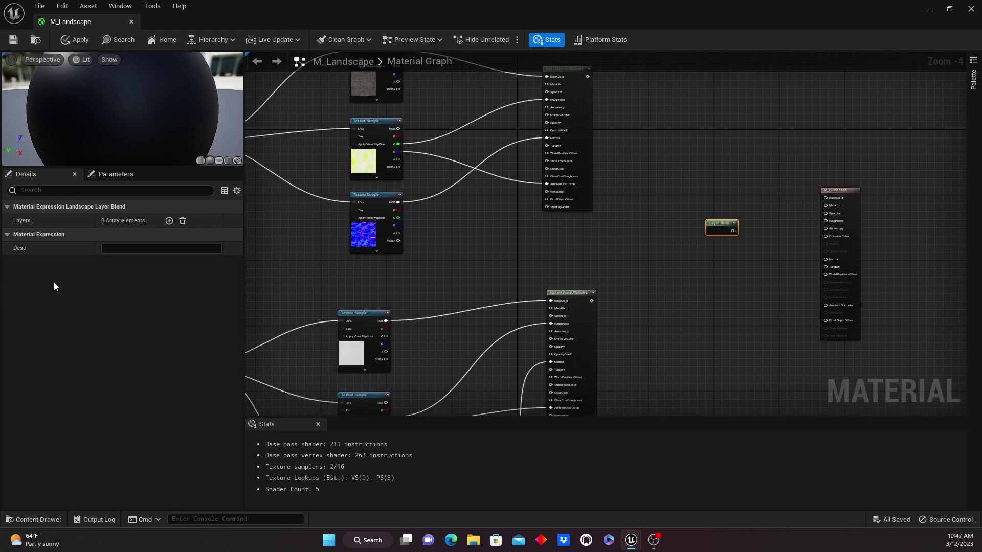
- Add a first layer named Rock to the Layer Blend node with a Preview Weight of 0.5
click(169, 220)
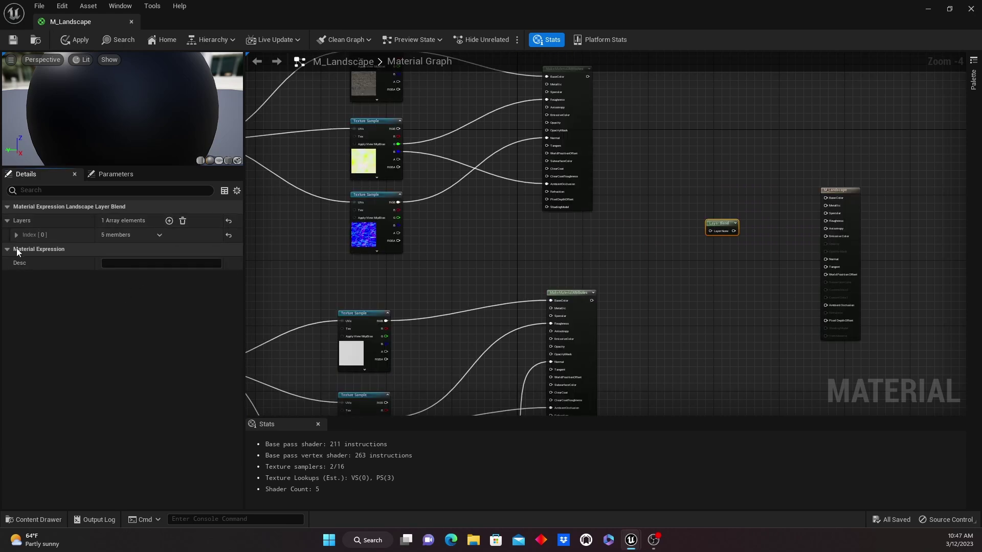
click(17, 234)
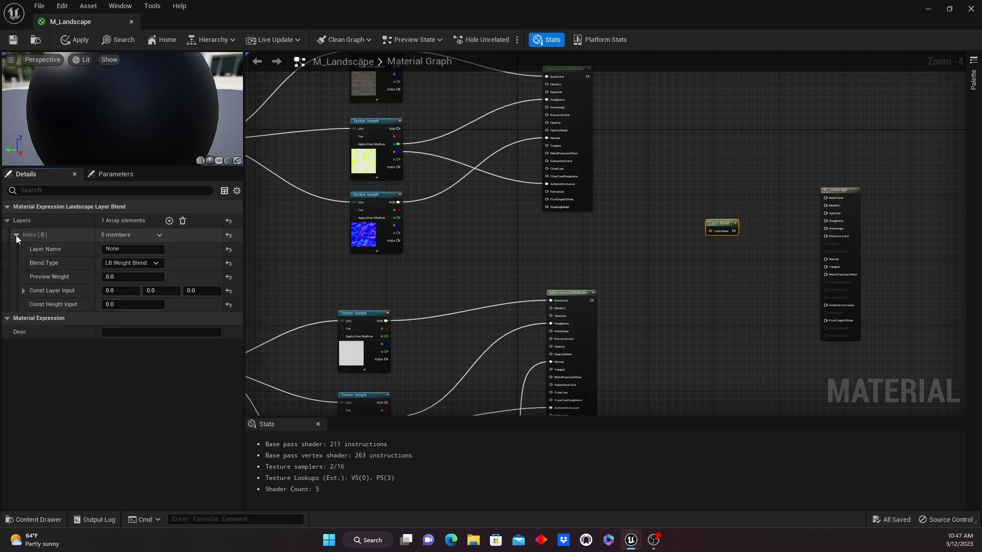
click(133, 249)
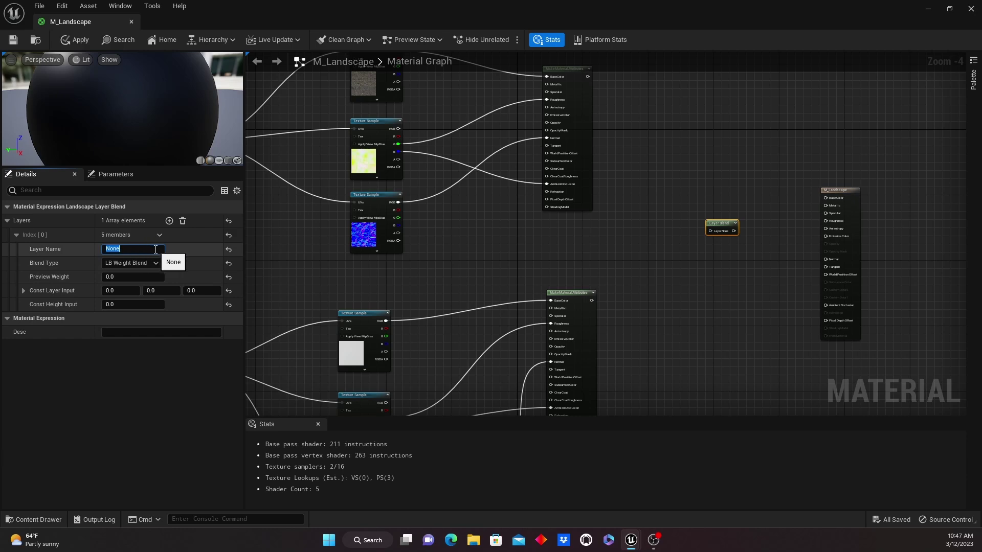
text(Rock)
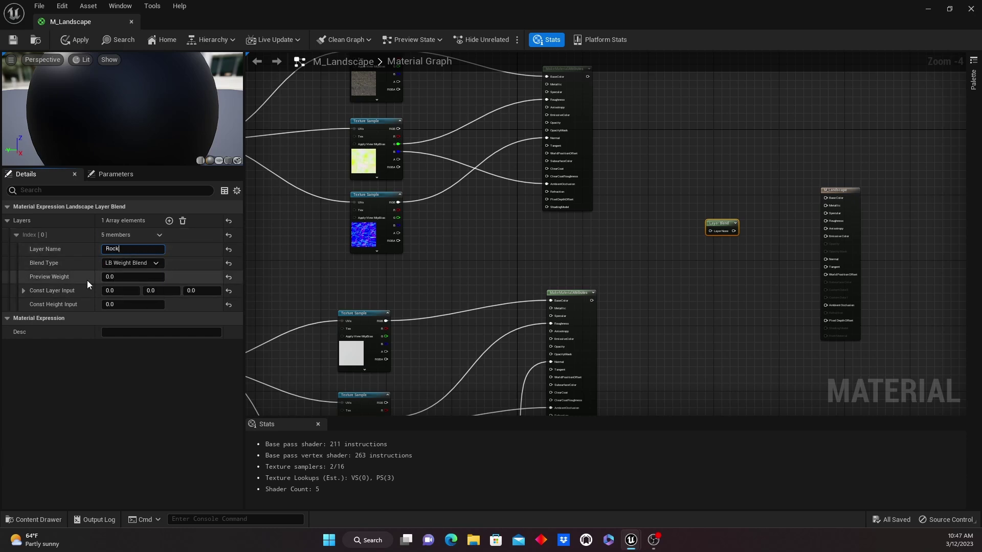
click(136, 278)
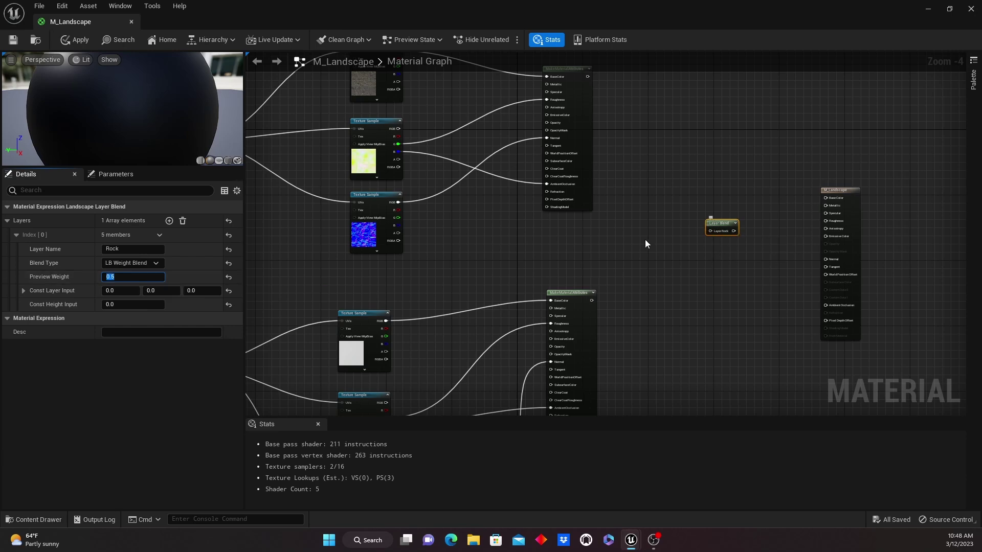
- Add a second layer named Snow to the Layer Blend node
click(170, 221)
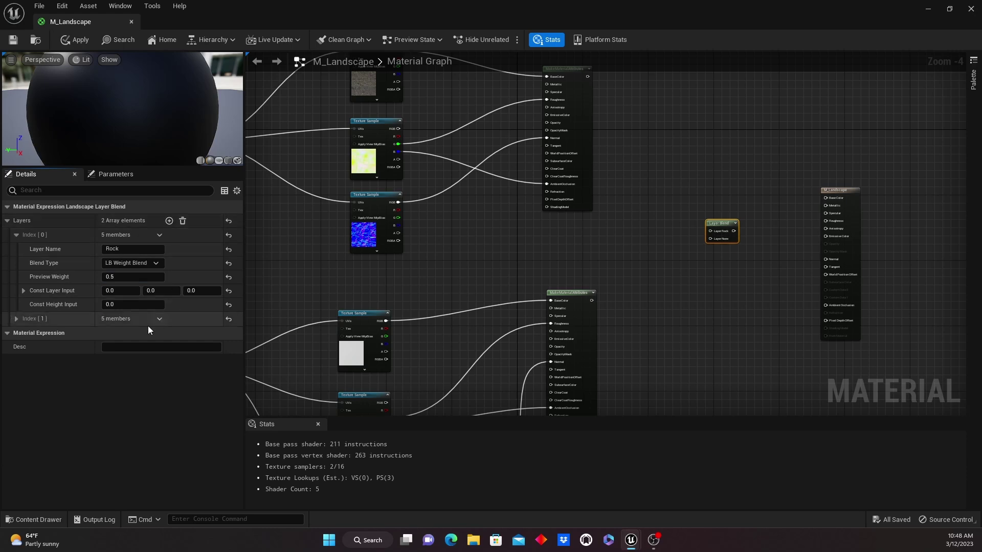
click(16, 318)
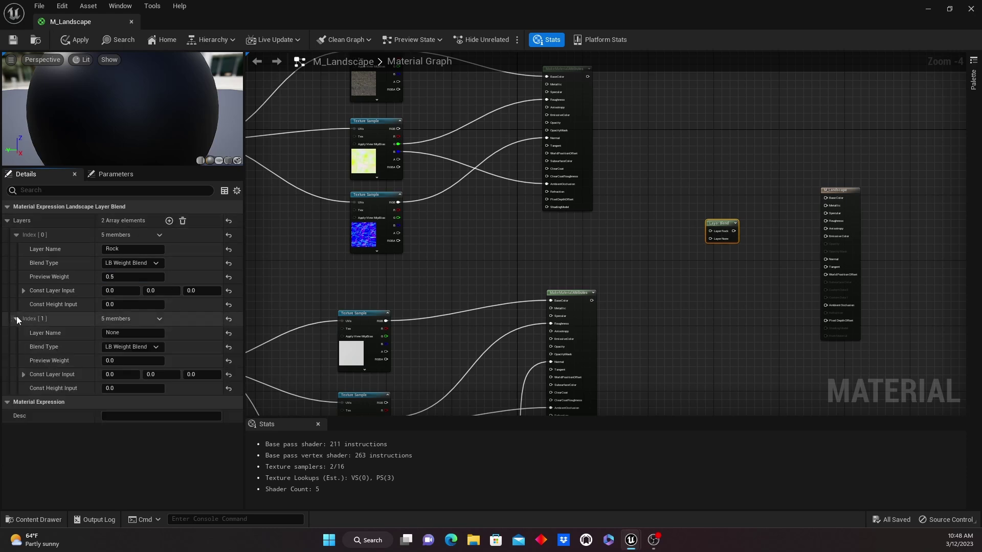
click(121, 333)
text(S)
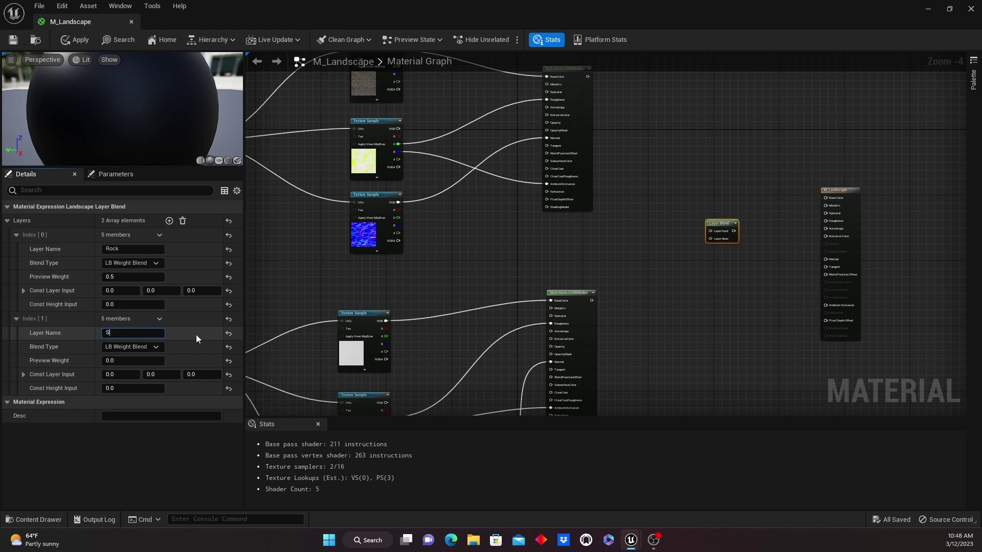
text(now)
key(Return)
click(125, 361)
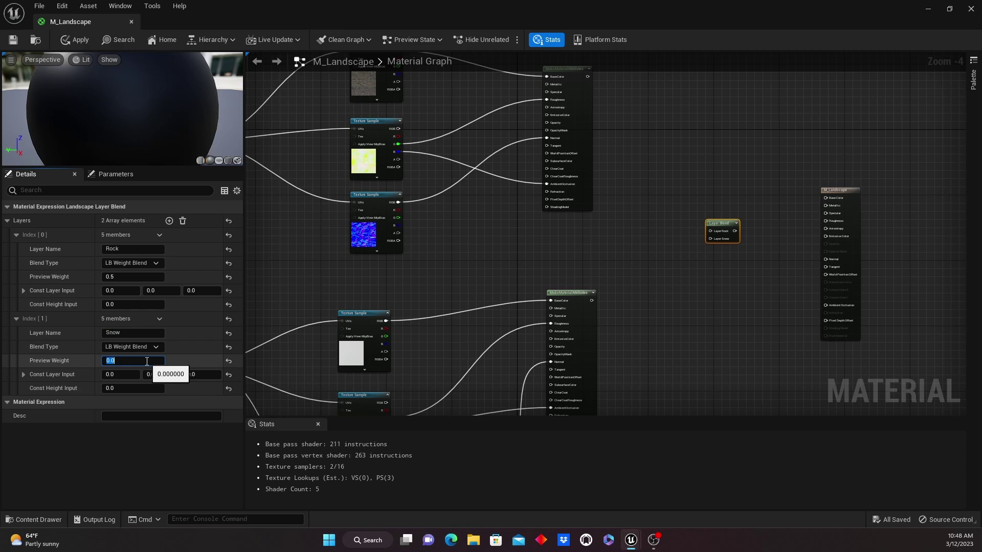
click(514, 233)
- Connect the rock MakeMaterialAttributes output to Layer Rock and the snow MakeMaterialAttributes output to Layer Snow
right_drag(725, 268, 633, 272)
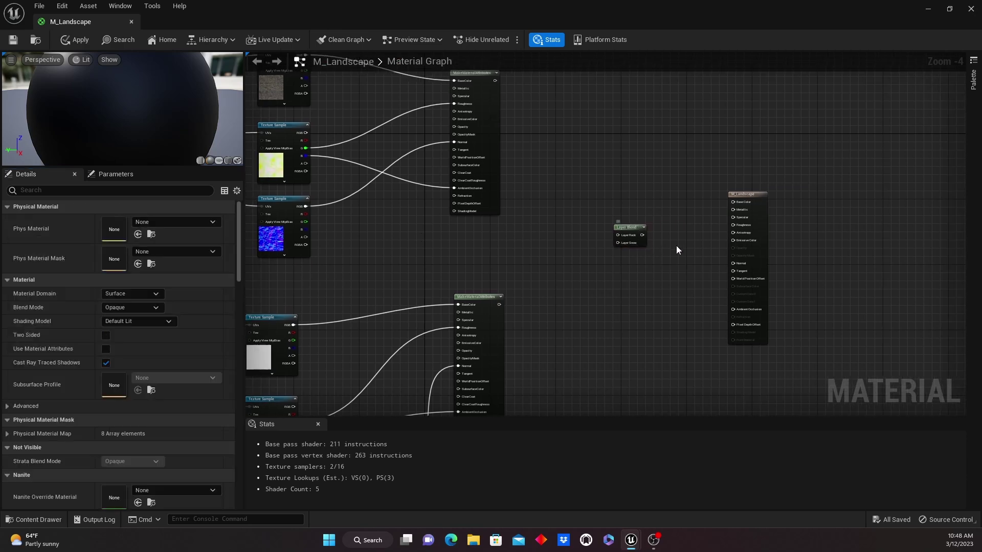
right_drag(576, 164, 582, 261)
scroll(587, 204, up, 2)
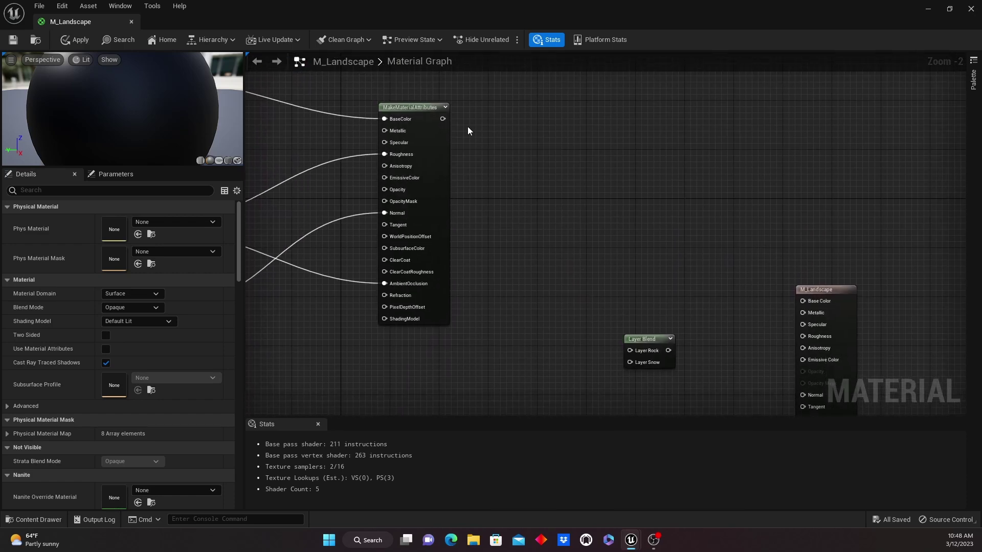
drag(443, 119, 637, 351)
right_drag(566, 381, 549, 317)
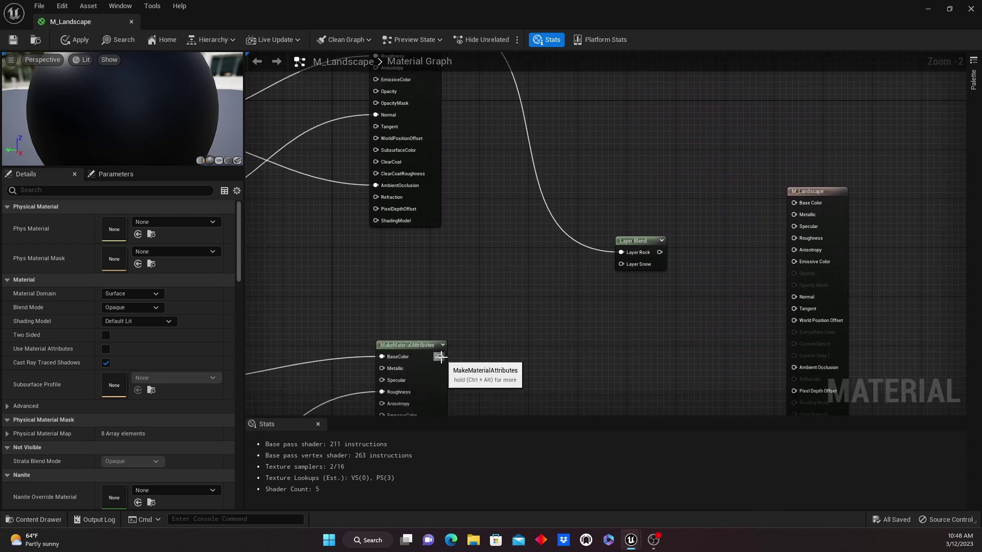
drag(440, 357, 625, 266)
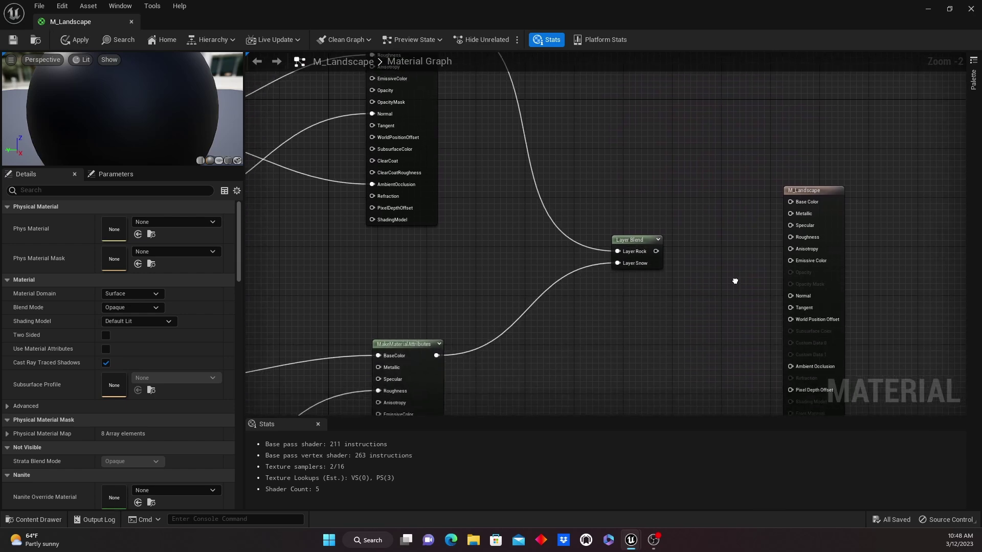
- Enable Use Material Attributes for M_Landscape and connect the Layer Blend output to the output node's Material Attributes input
right_drag(737, 284, 686, 237)
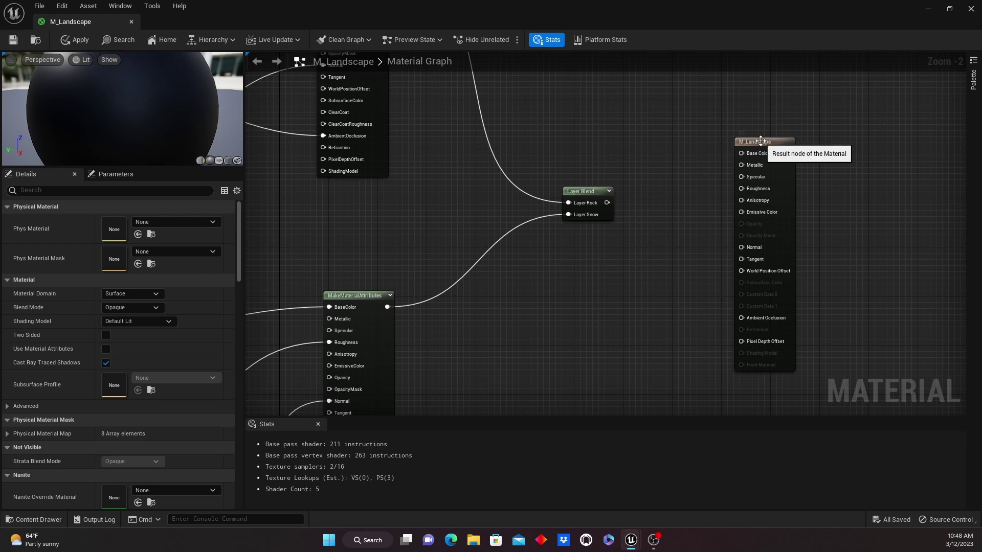
right_drag(773, 146, 734, 180)
click(735, 179)
right_drag(818, 212, 780, 160)
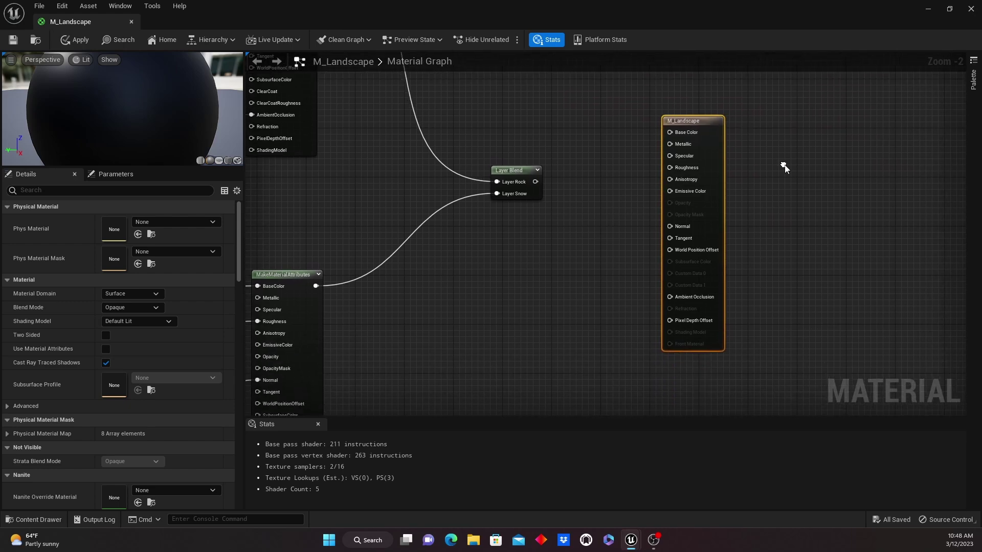
click(105, 350)
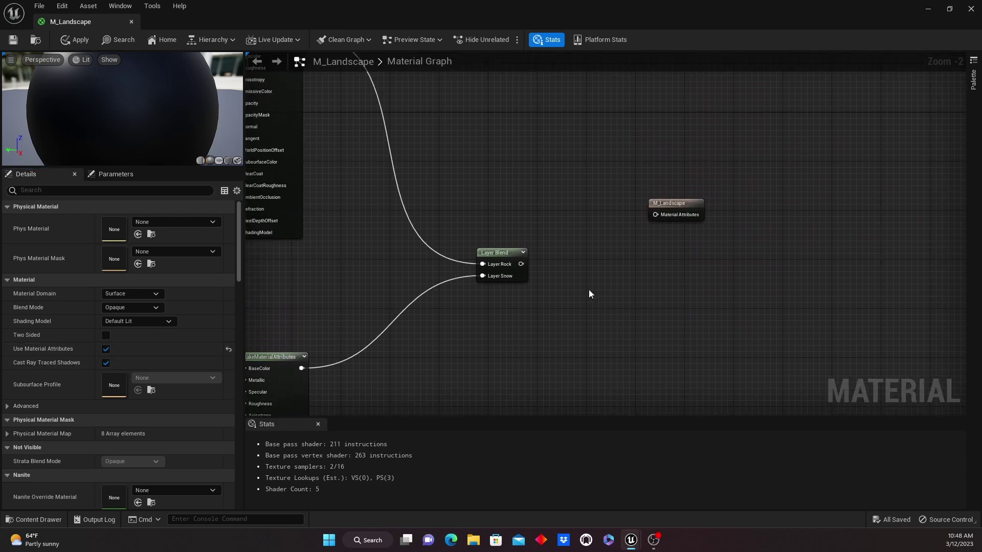
drag(685, 205, 656, 256)
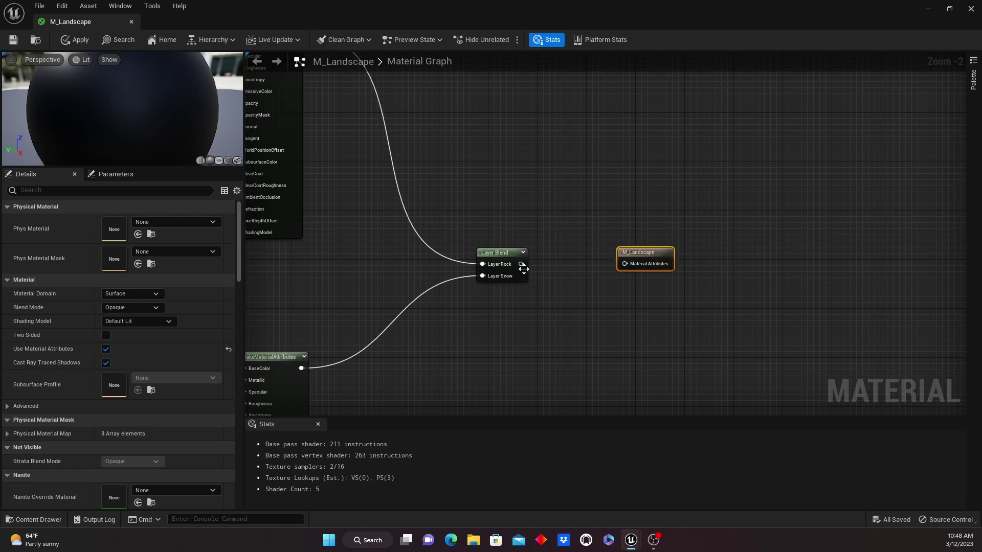
drag(521, 264, 628, 269)
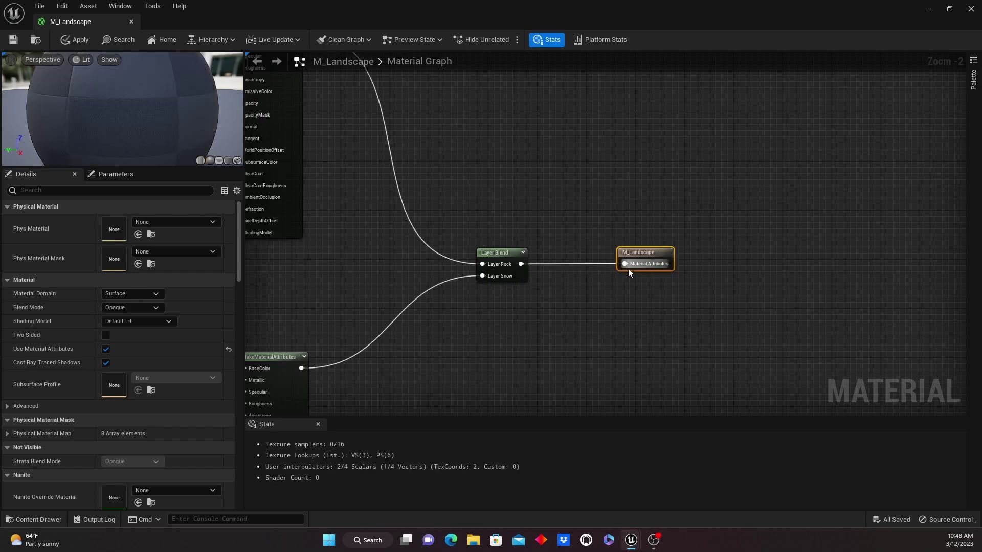
- Move the snow node group down, away from the rock nodes, and shift the rock node group to line up above it
scroll(594, 323, down, 3)
right_drag(605, 336, 731, 263)
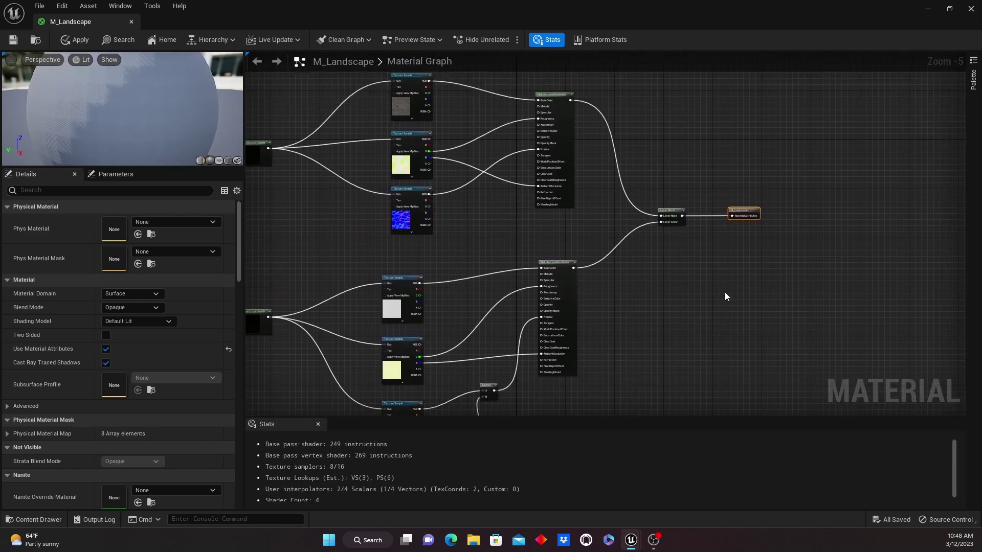
scroll(719, 304, down, 1)
right_drag(719, 304, 679, 289)
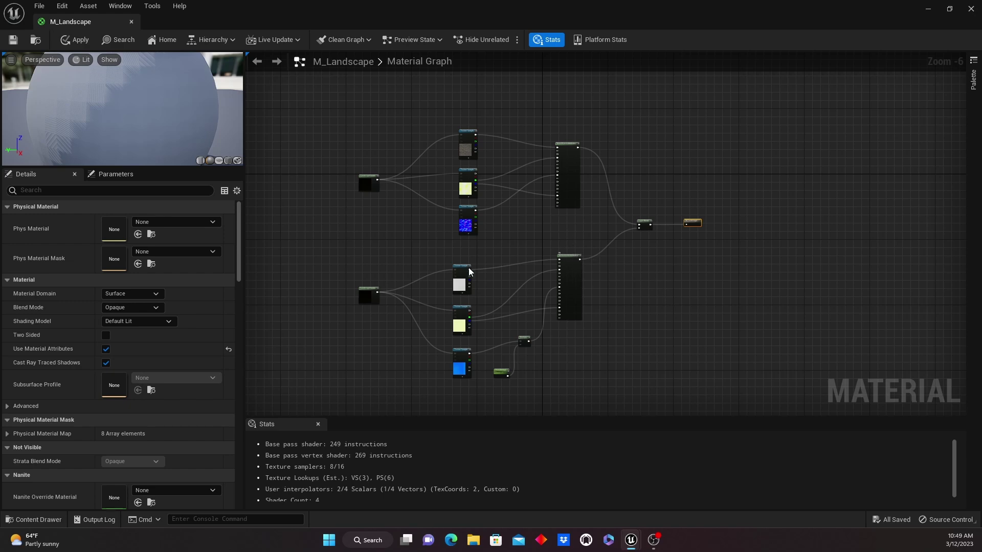
drag(344, 259, 597, 384)
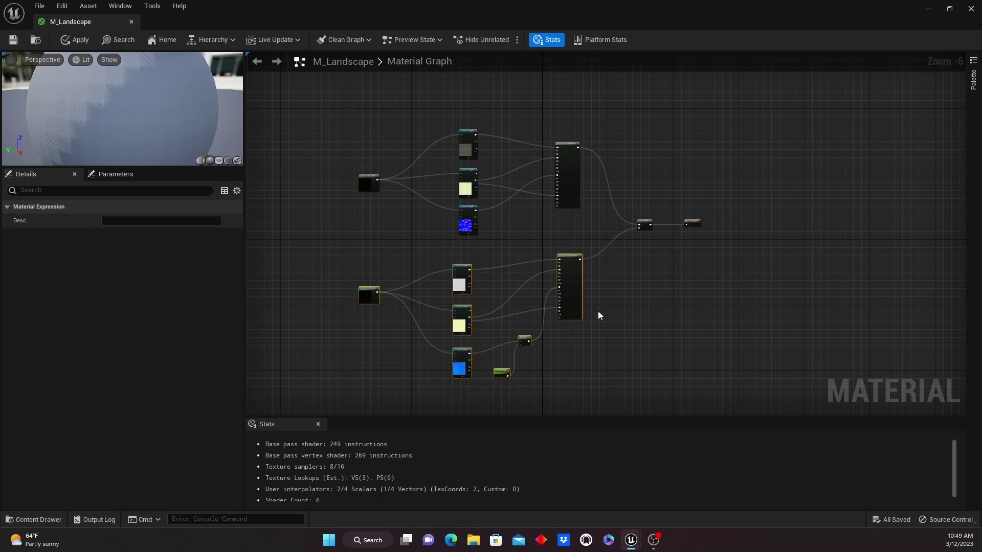
drag(575, 278, 598, 304)
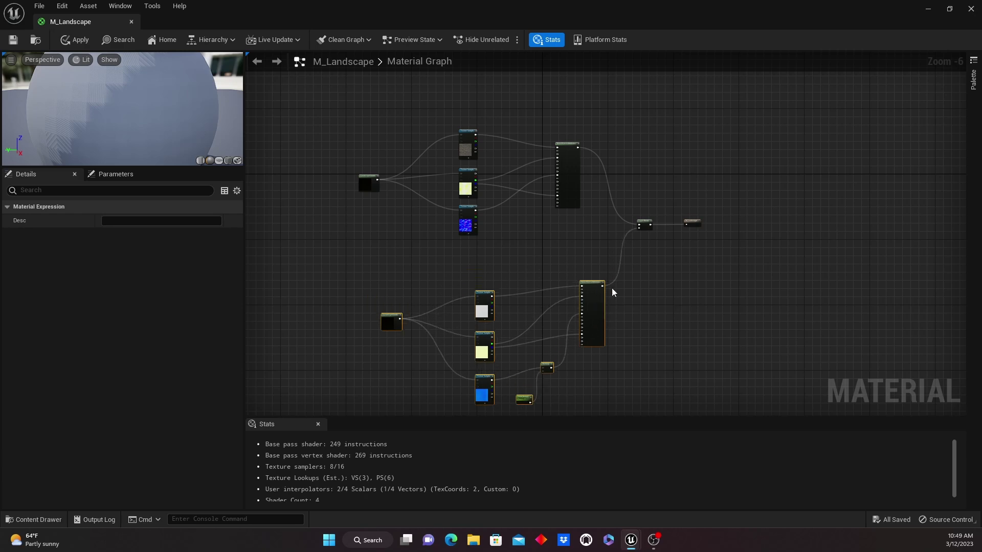
right_drag(606, 247, 597, 278)
drag(359, 144, 593, 302)
drag(568, 206, 587, 202)
right_drag(692, 352, 658, 283)
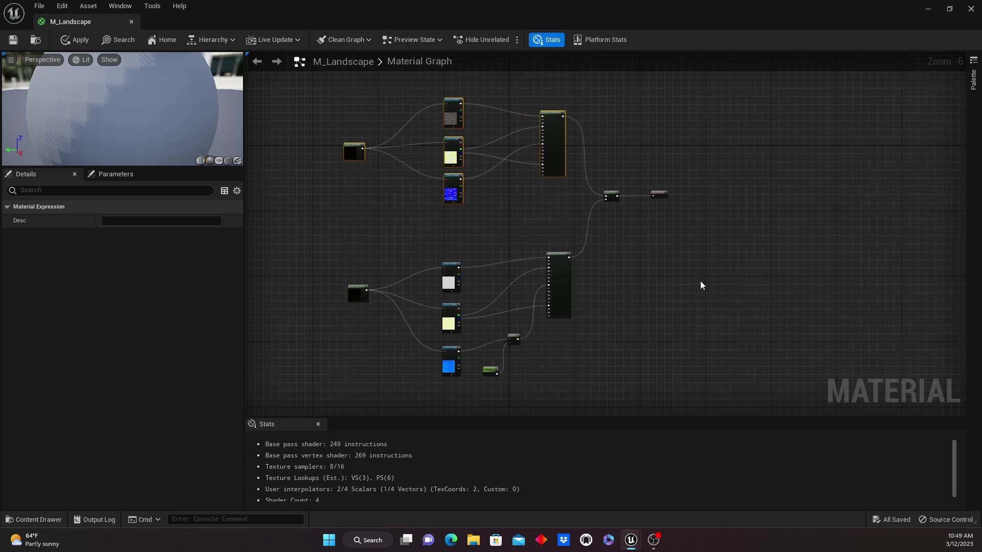
mouse_move(677, 282)
right_down()
mouse_move(658, 296)
mouse_move(688, 309)
mouse_move(676, 278)
mouse_move(666, 301)
mouse_move(668, 276)
mouse_move(674, 294)
mouse_move(661, 294)
right_up()
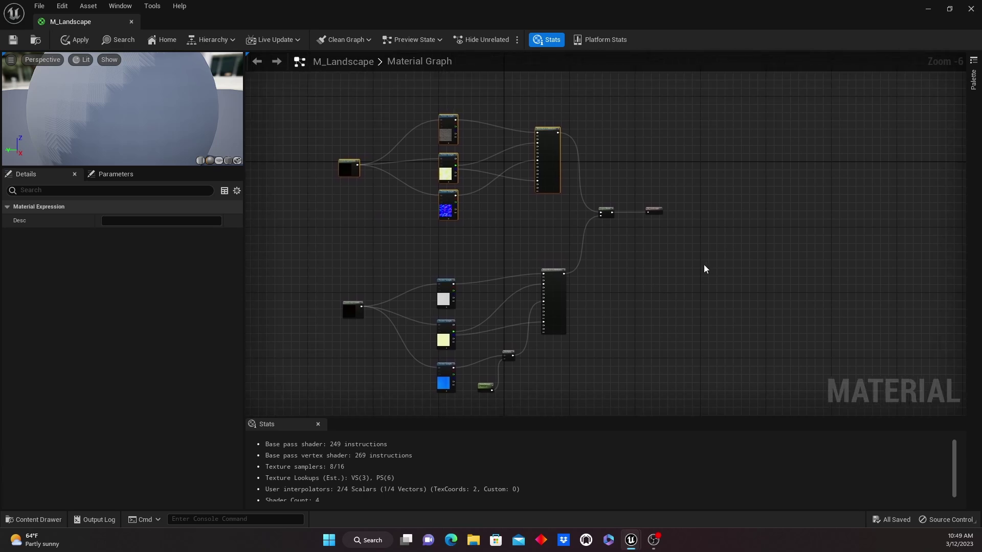
right_drag(704, 223, 694, 268)
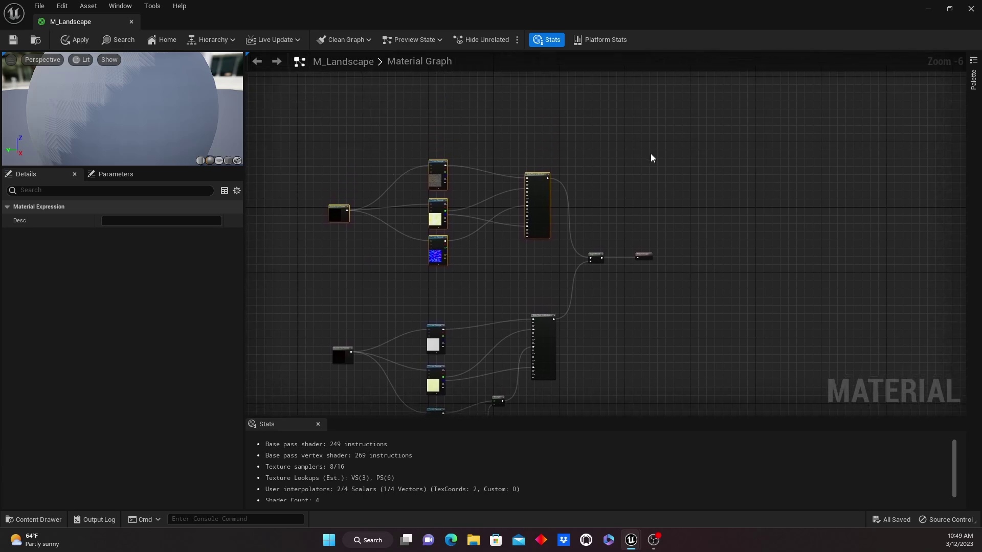
mouse_move(722, 190)
right_down()
mouse_move(717, 226)
mouse_move(725, 176)
right_up()
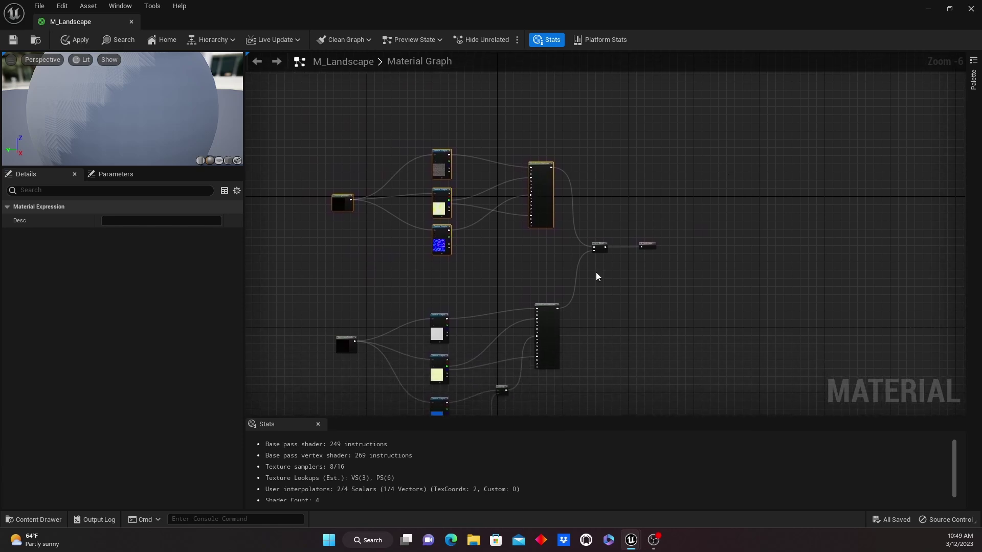
right_drag(710, 309, 724, 288)
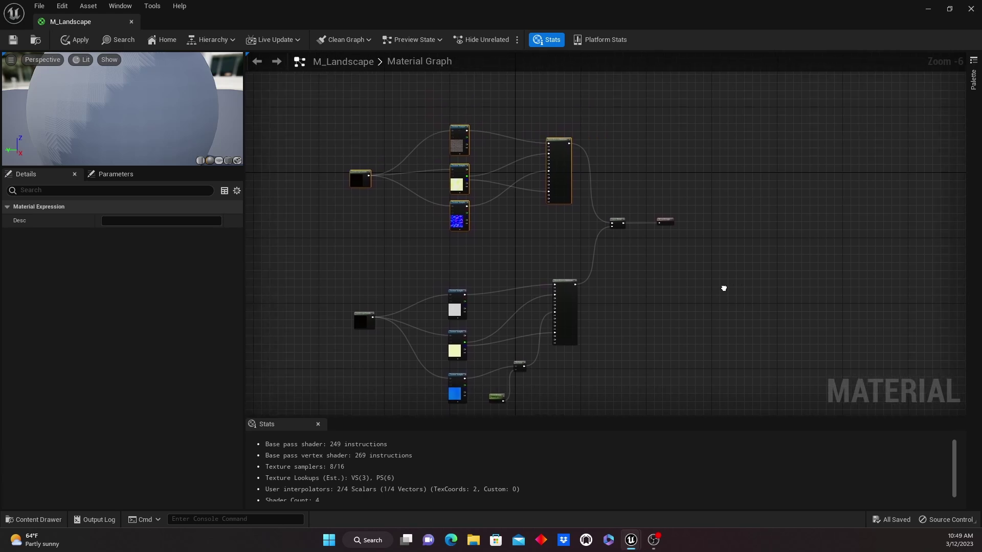
right_drag(724, 288, 724, 288)
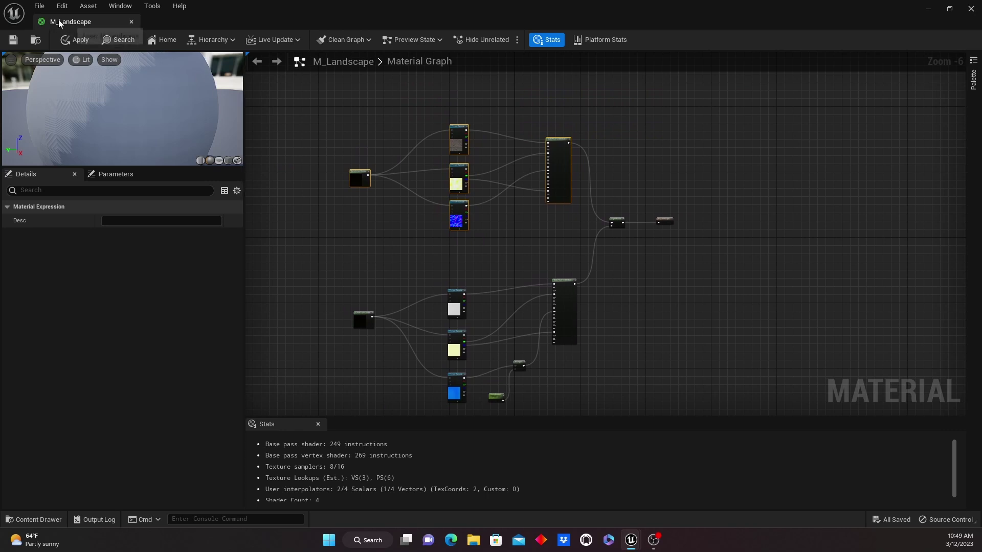
- Save all files and close the M_Landscape material editor, applying the changes to the original material
click(39, 6)
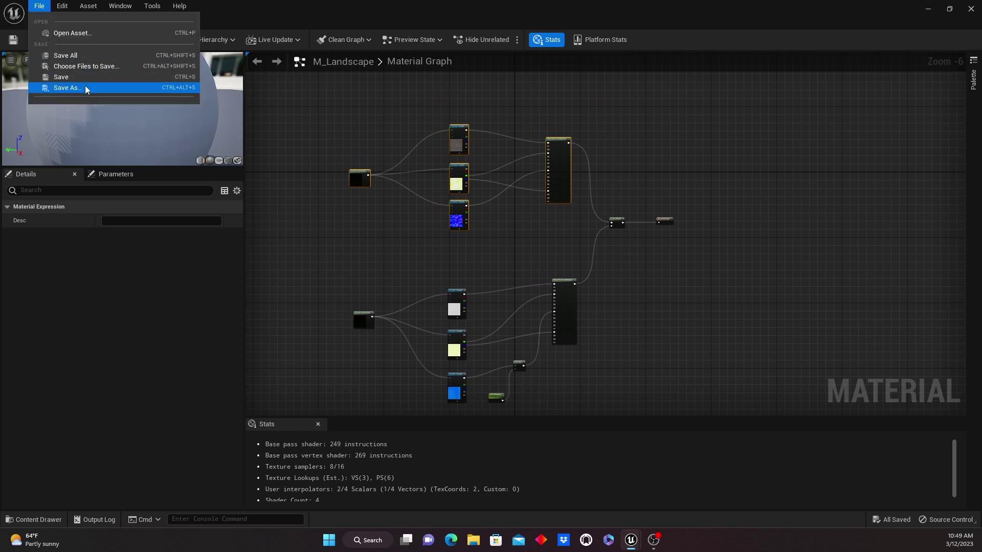
click(76, 56)
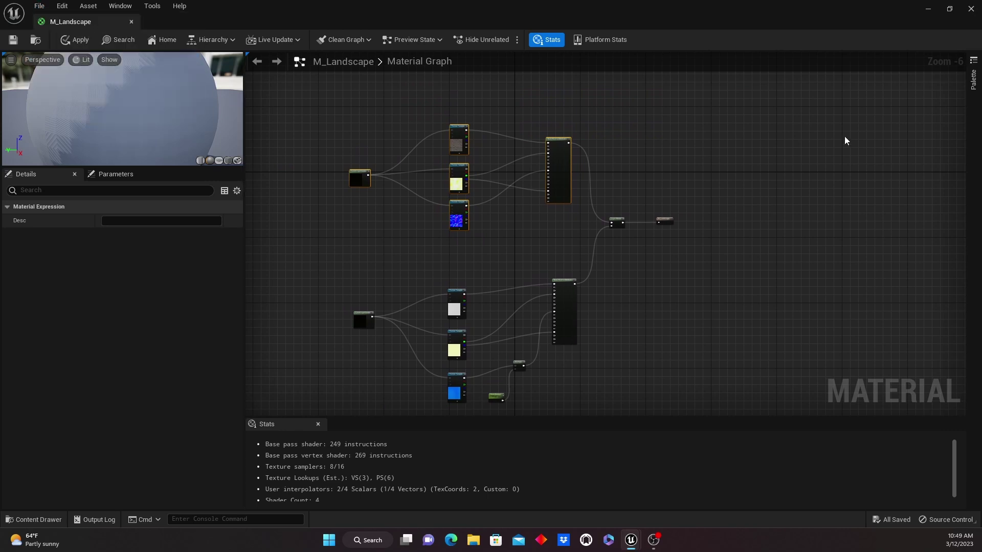
mouse_move(788, 137)
right_down()
mouse_move(772, 153)
mouse_move(801, 141)
right_up()
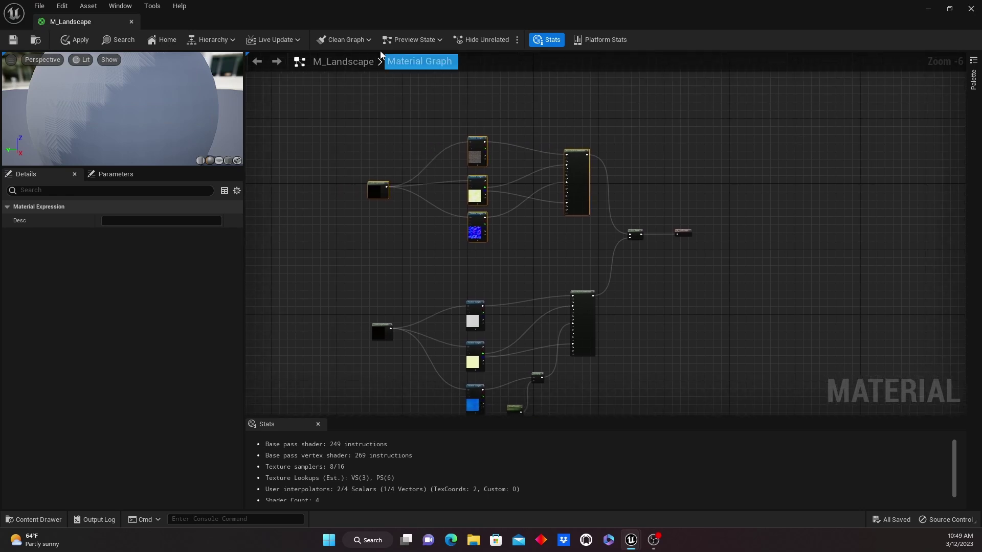
click(132, 22)
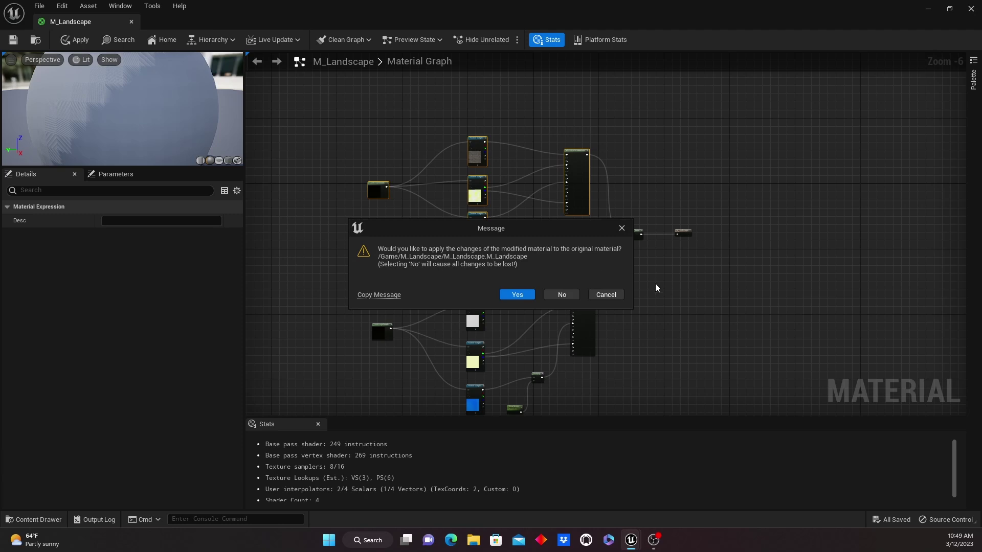
click(519, 295)
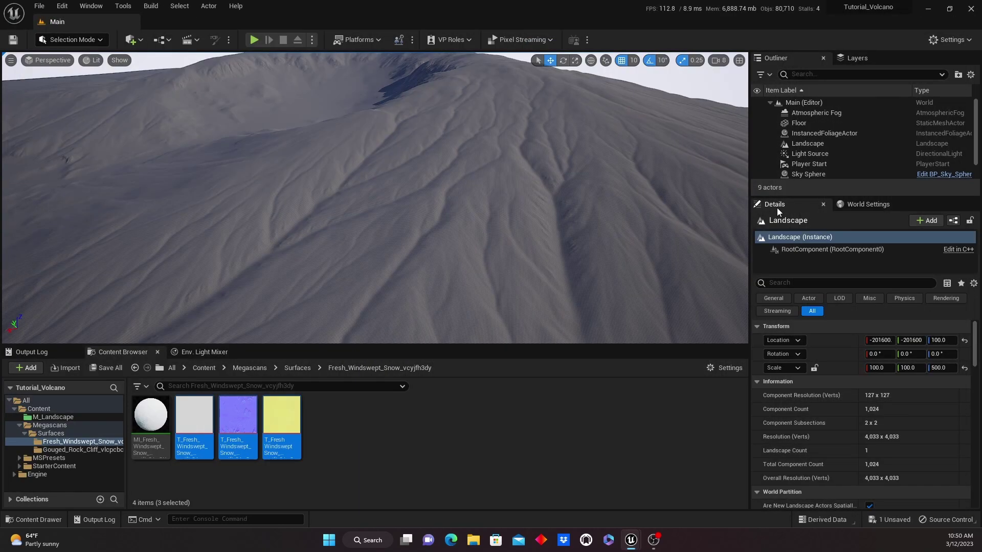
- Open the M_Landscape content folder and switch to the Paint tools of Landscape mode
click(203, 369)
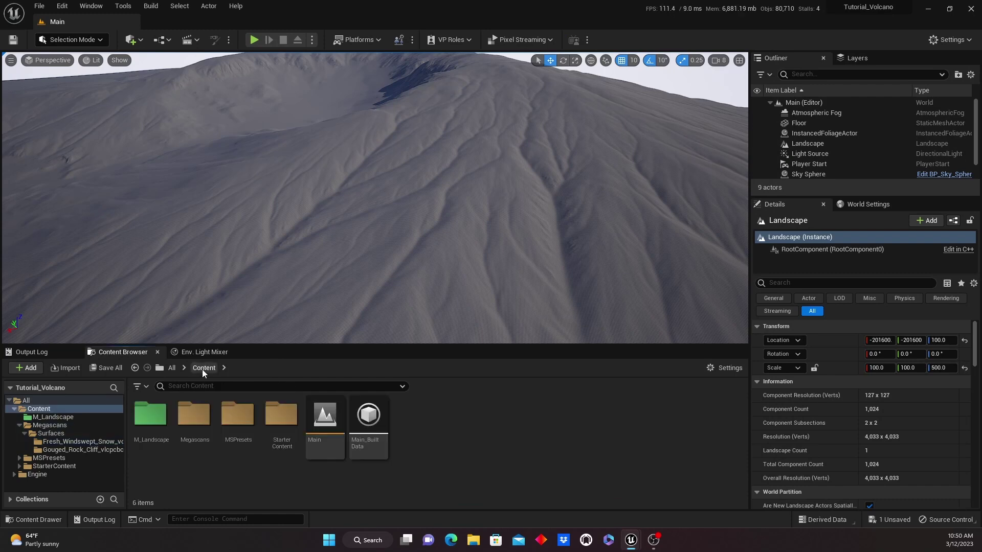
double_click(151, 417)
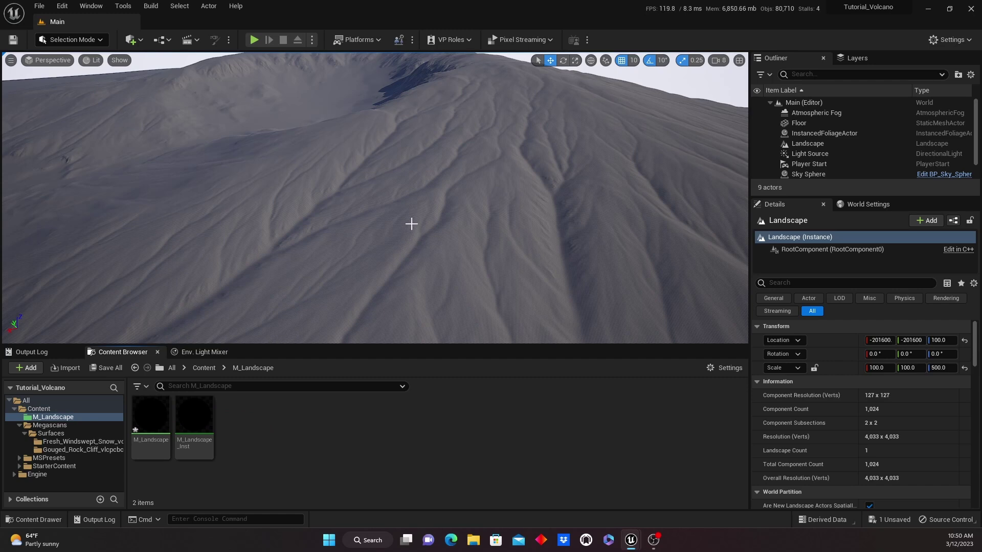
click(101, 40)
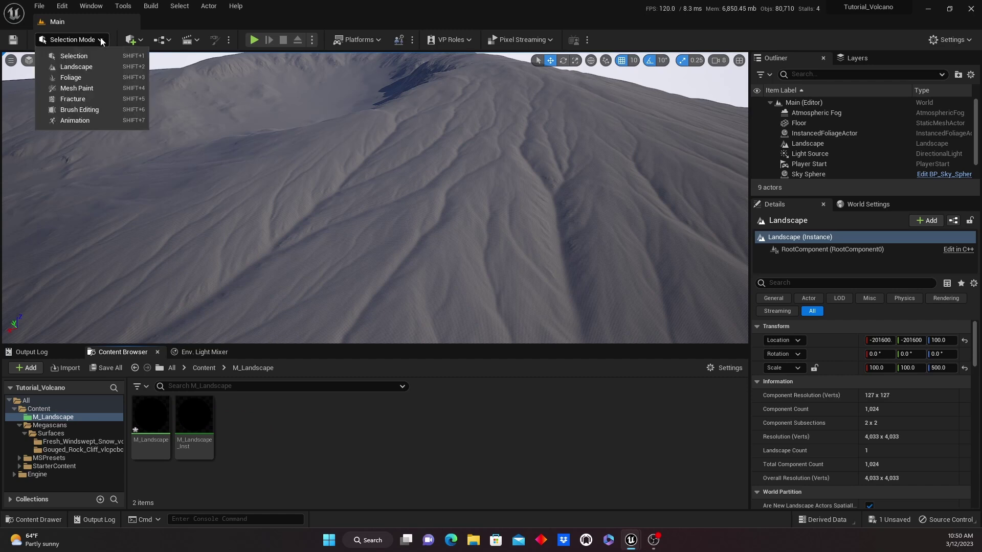
click(99, 69)
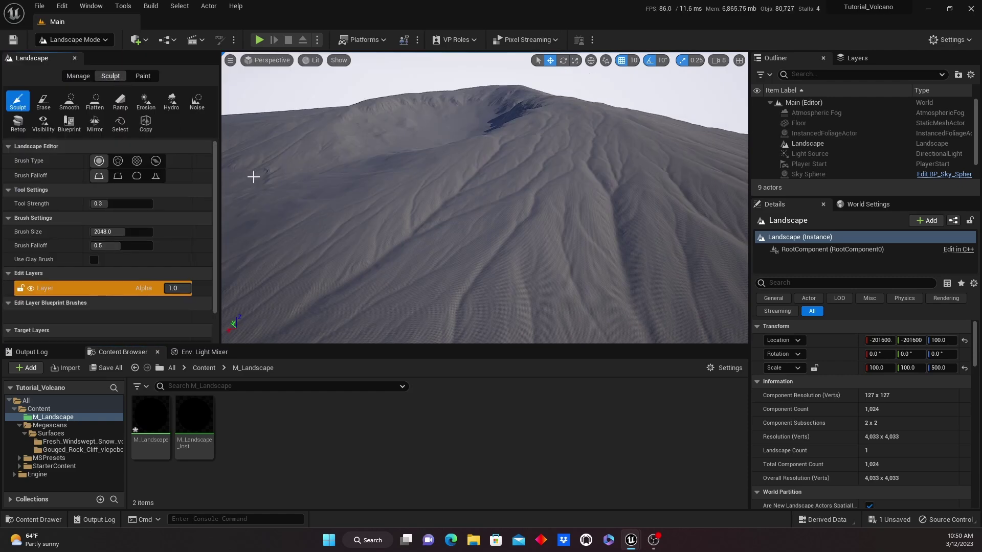
click(145, 77)
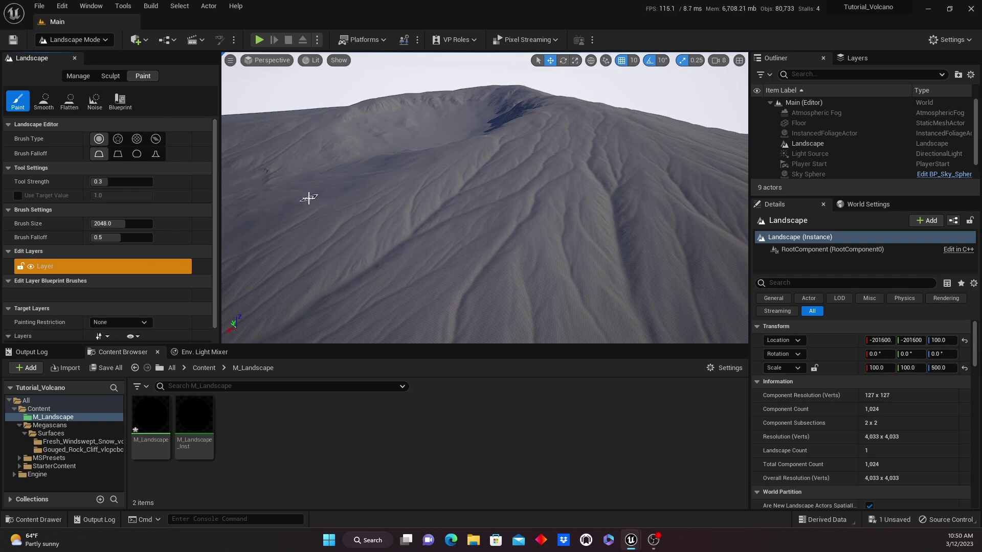
drag(221, 203, 223, 202)
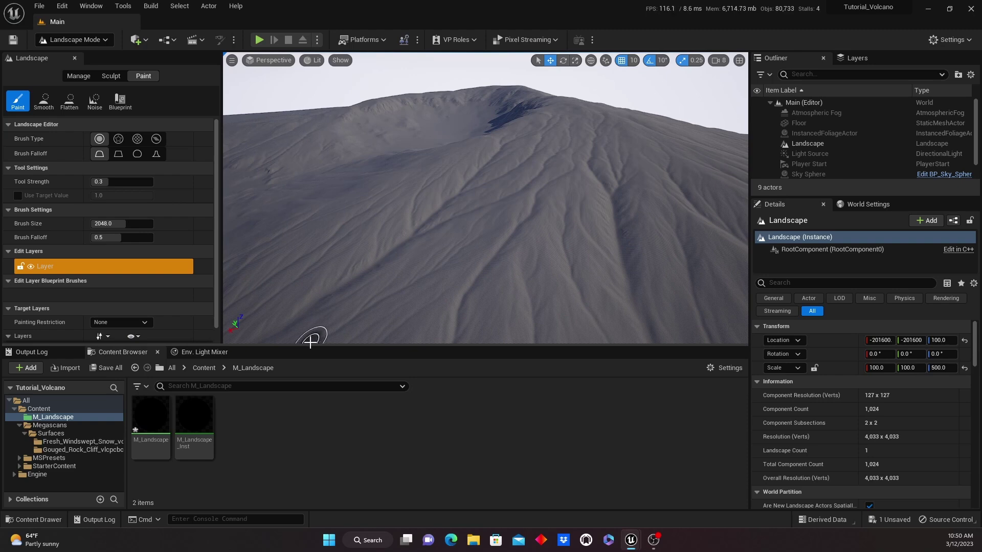
drag(311, 346, 309, 454)
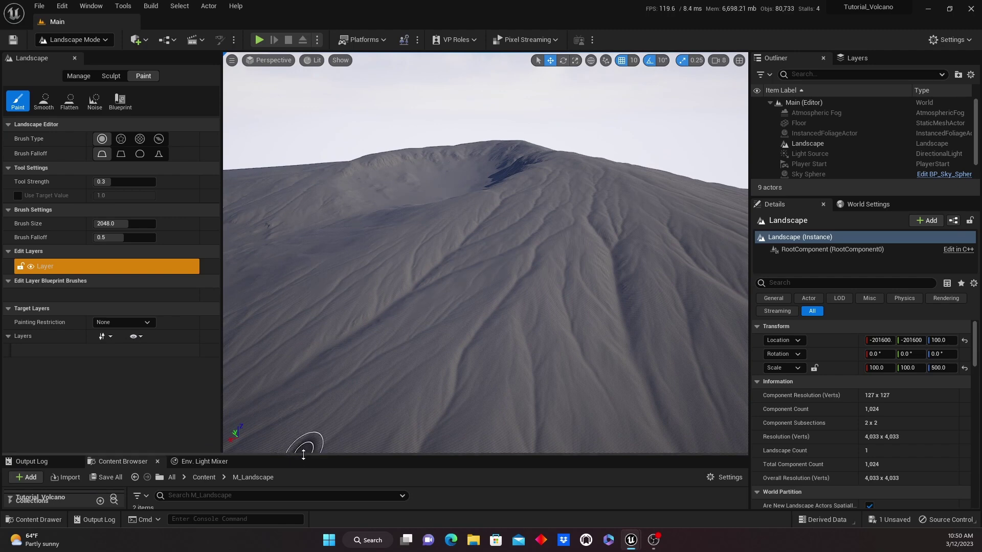
drag(303, 454, 311, 314)
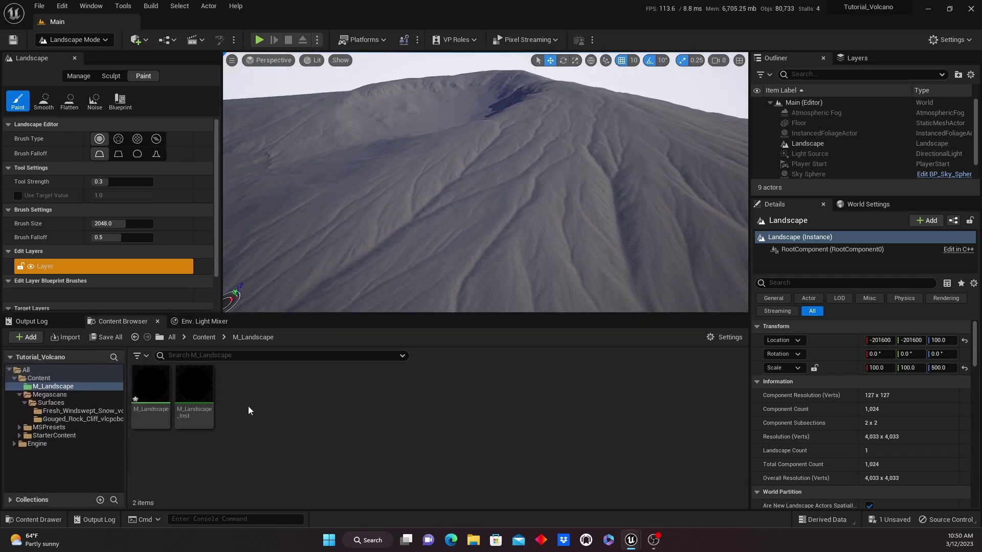
- Return to Selection mode and assign M_Landscape_Inst as the Landscape actor's Landscape Material
click(93, 40)
click(77, 57)
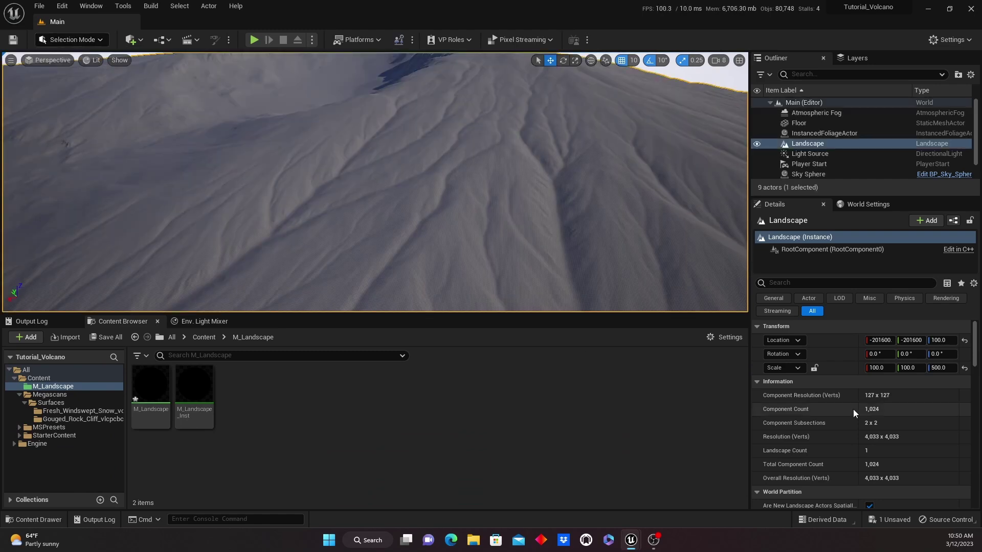
scroll(967, 394, down, 5)
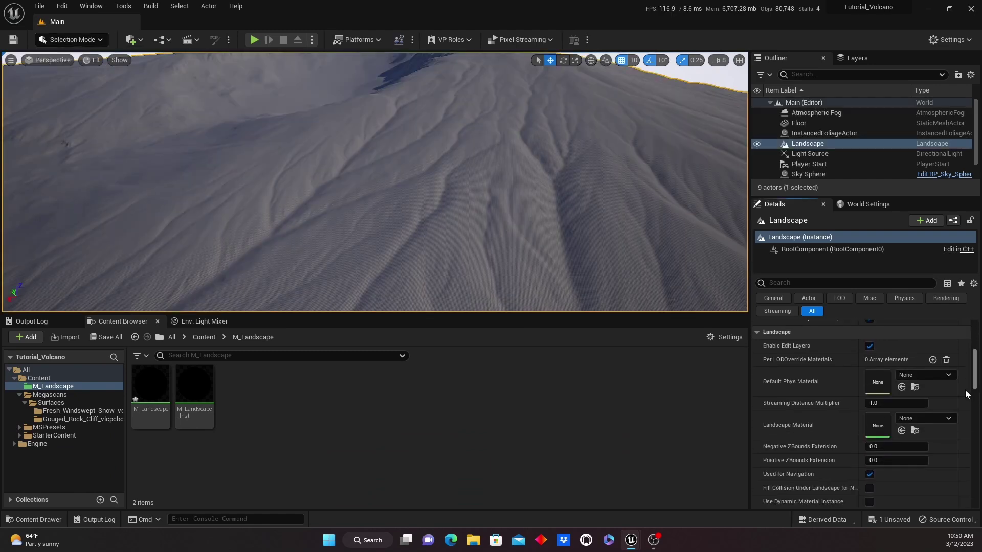
drag(200, 393, 895, 423)
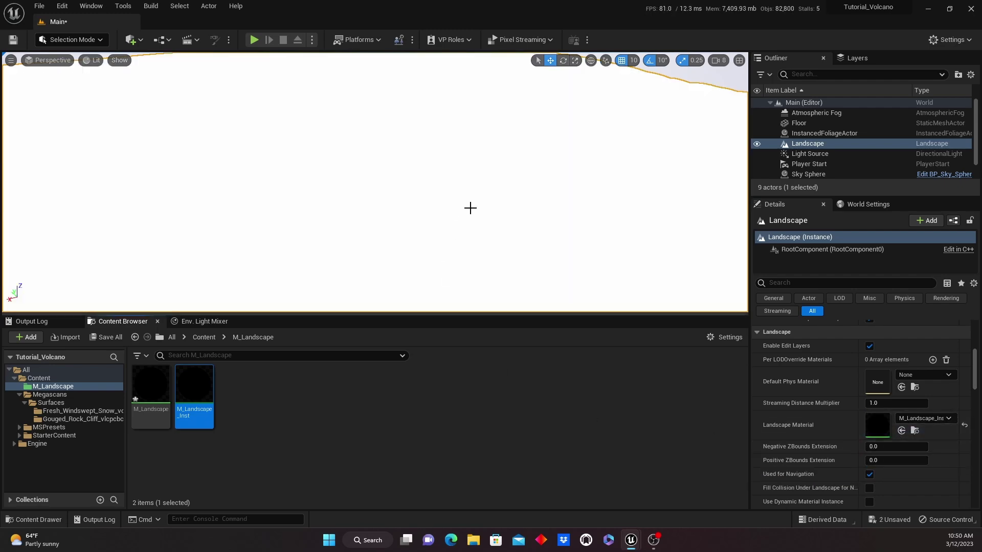
- In Landscape mode, create a weight-blended layer info for the Rock layer, saved as Rock_LayerInfo in the M_Landscape folder
right_drag(485, 240, 323, 164)
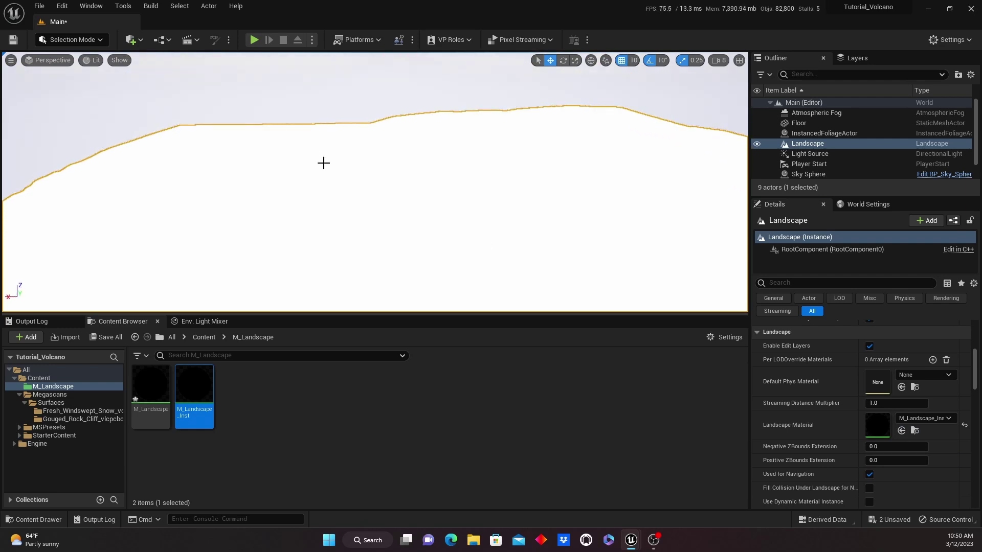
click(96, 40)
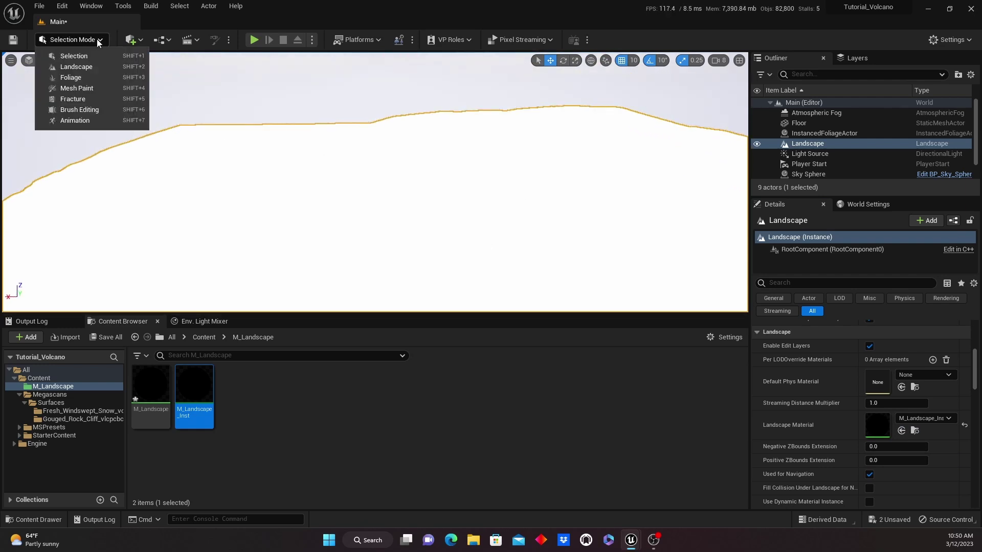
click(94, 66)
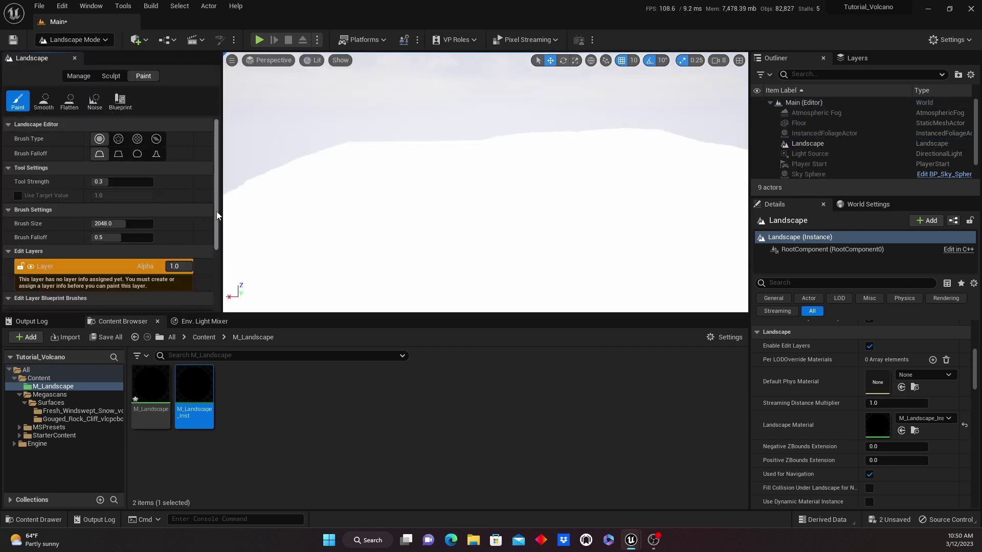
drag(216, 216, 218, 277)
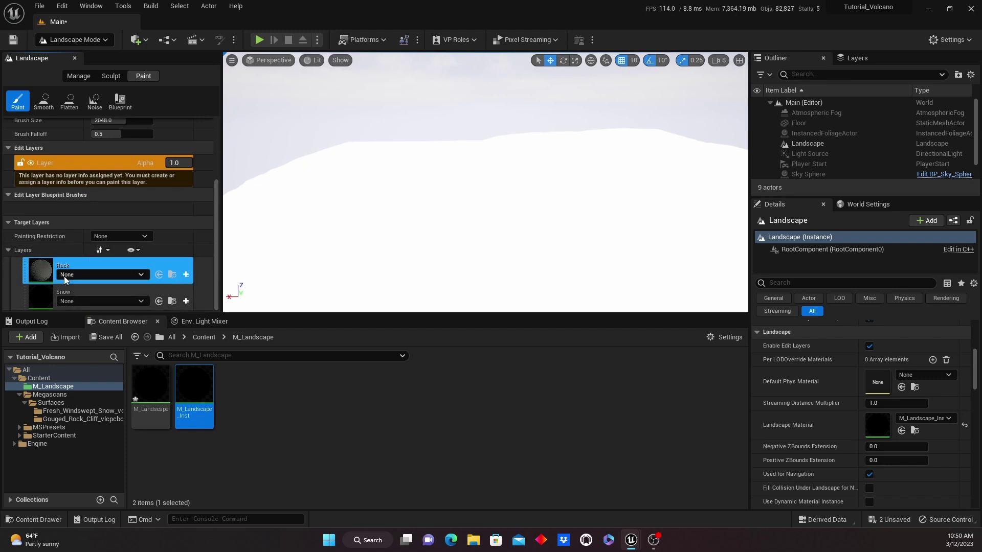
click(186, 276)
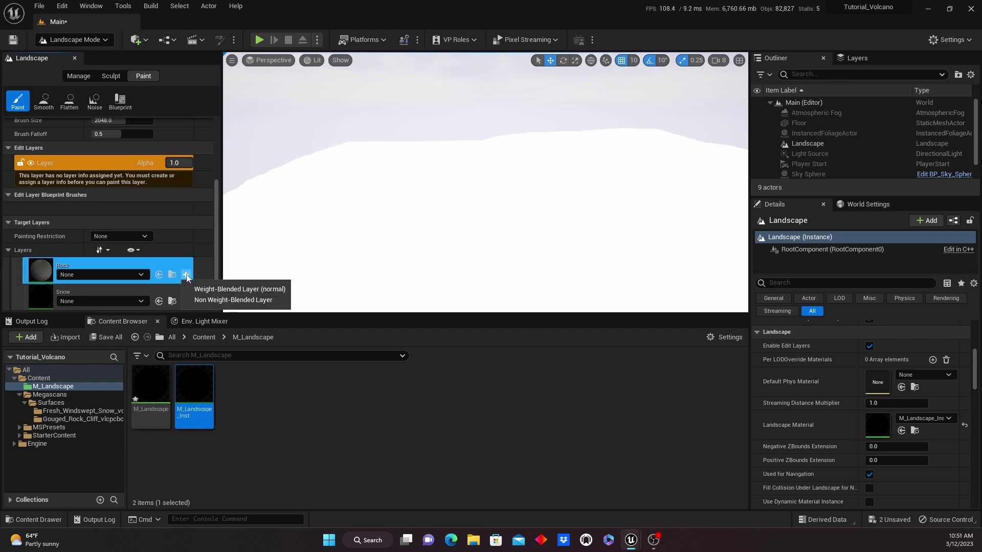
click(202, 291)
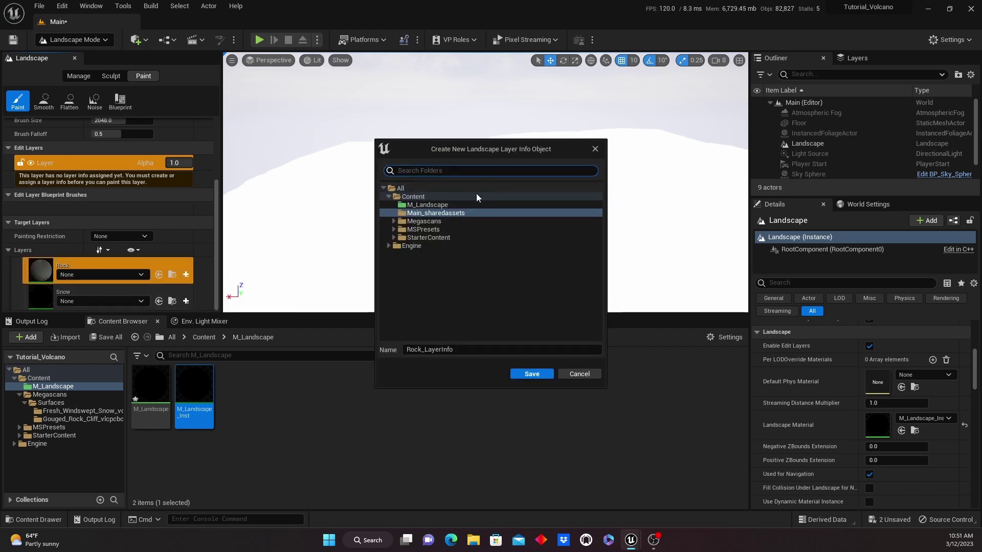
click(425, 205)
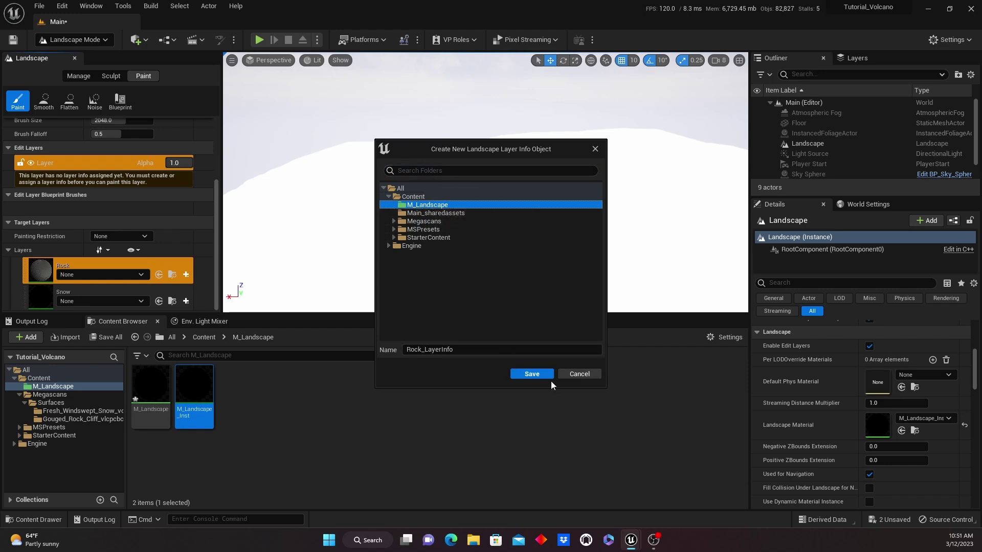
click(533, 376)
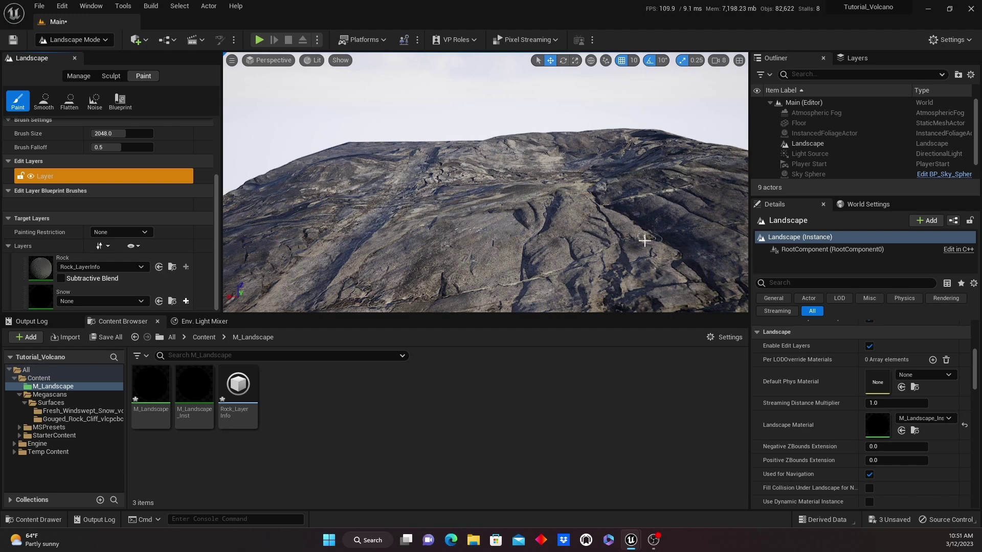
- Create a weight-blended layer info for the Snow layer, saved as Snow_LayerInfo in the M_Landscape folder
click(186, 302)
click(207, 316)
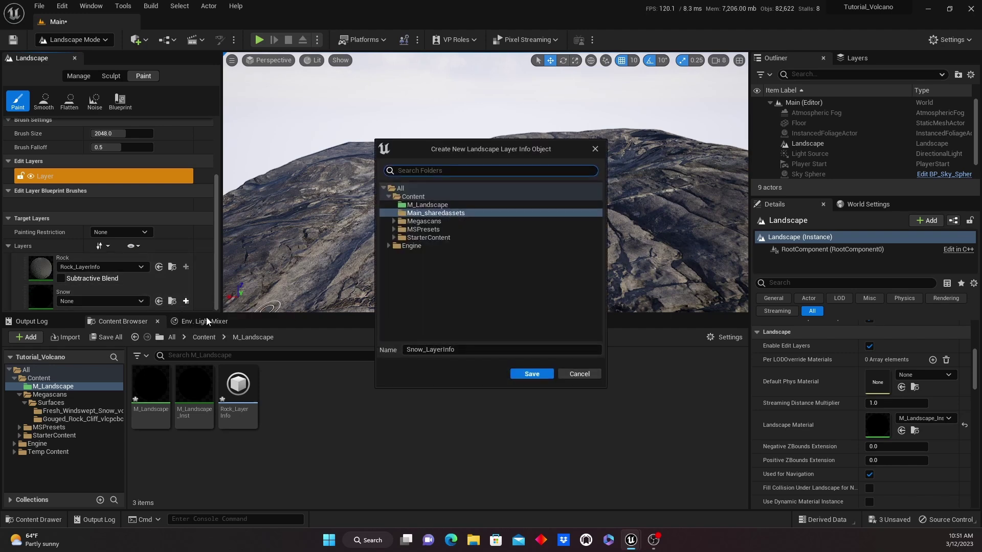
click(430, 205)
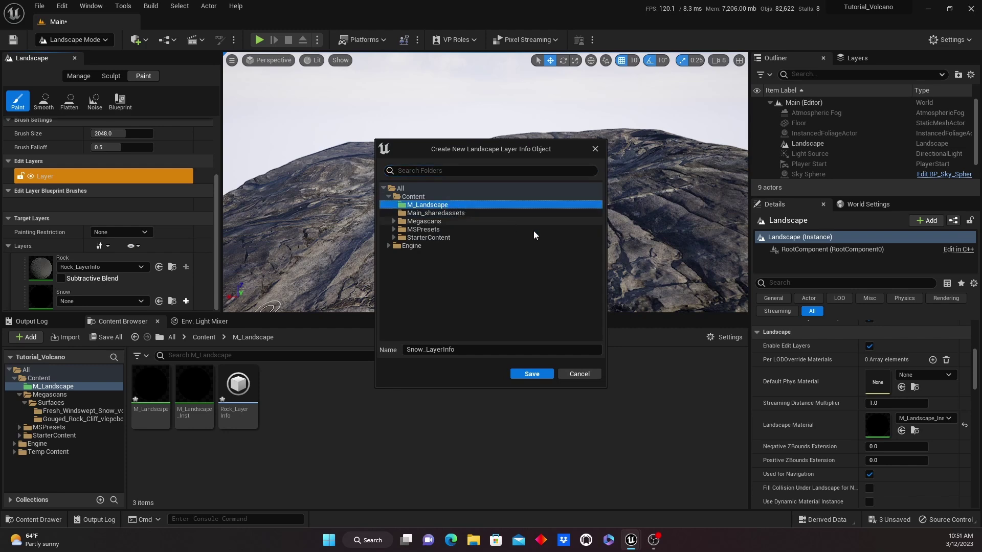
click(532, 374)
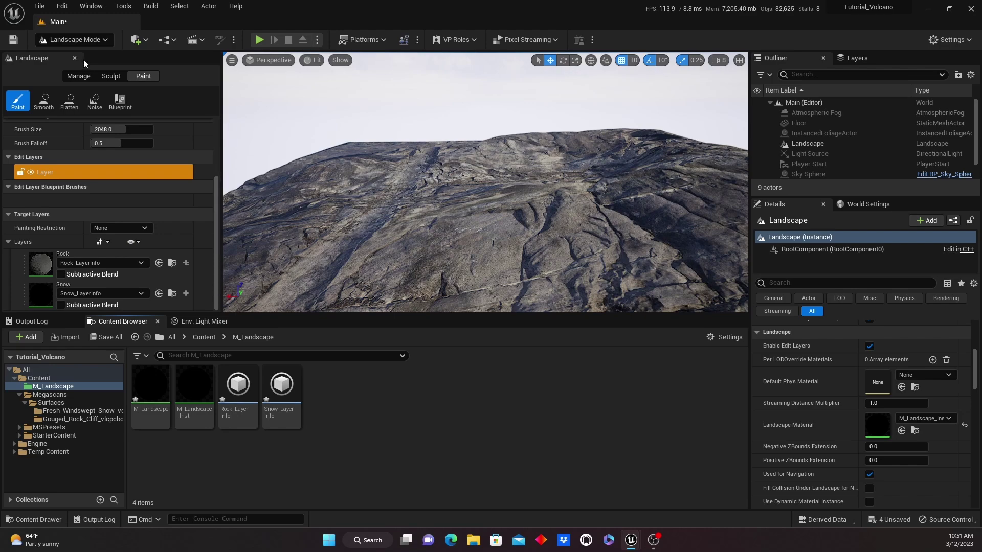
- Return to Selection mode and examine the rock texture on the landscape from close up and from farther away
click(104, 41)
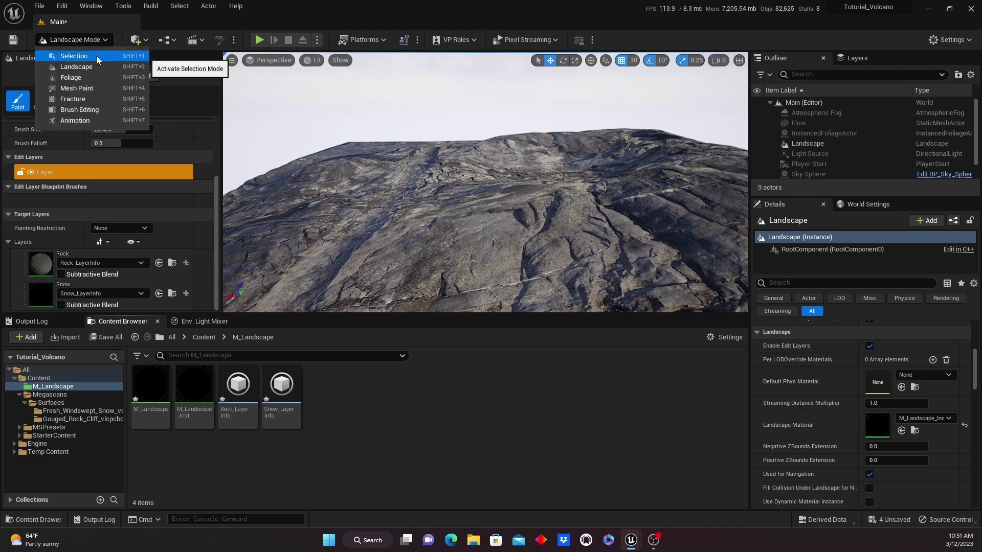
click(96, 57)
right_drag(418, 221, 399, 217)
scroll(374, 183, up, 10)
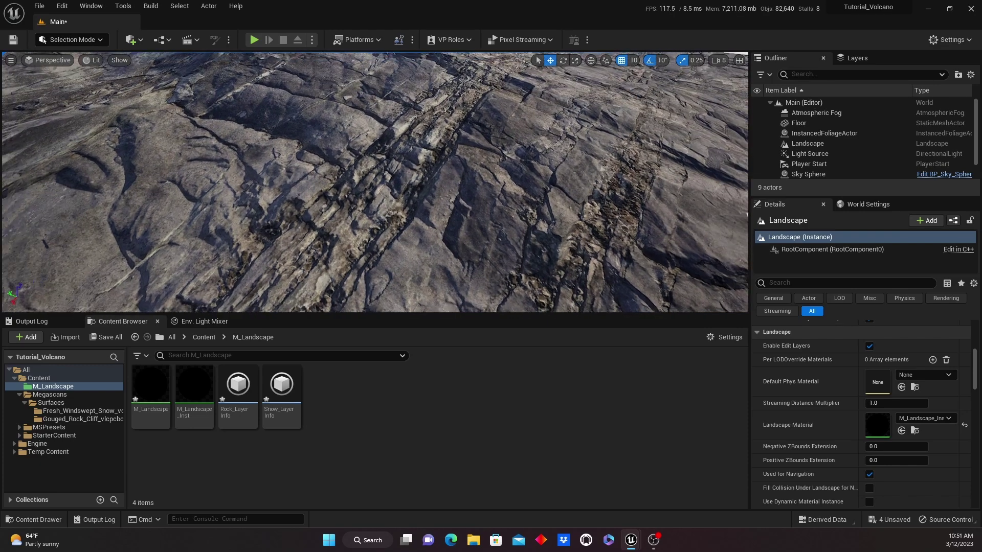
scroll(375, 182, up, 10)
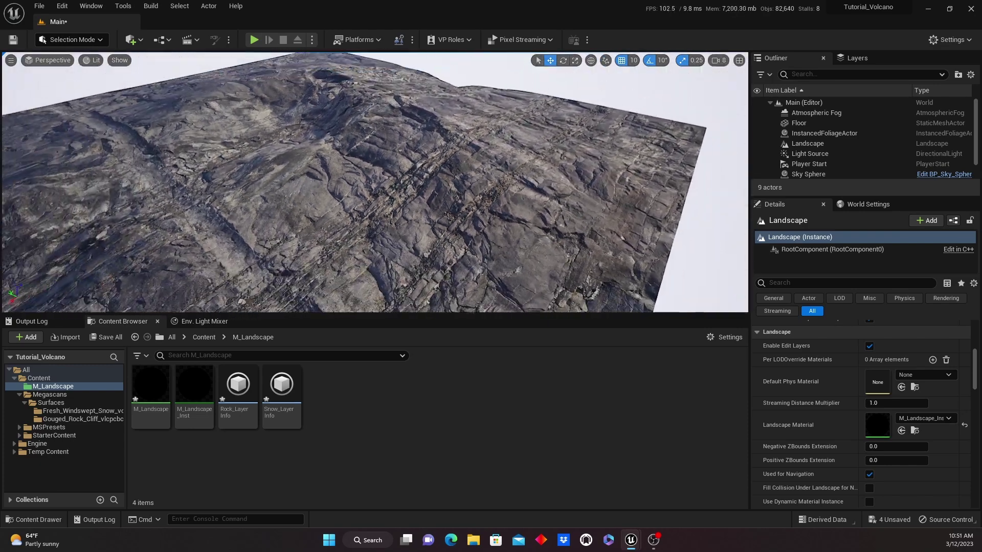
scroll(375, 182, up, 2)
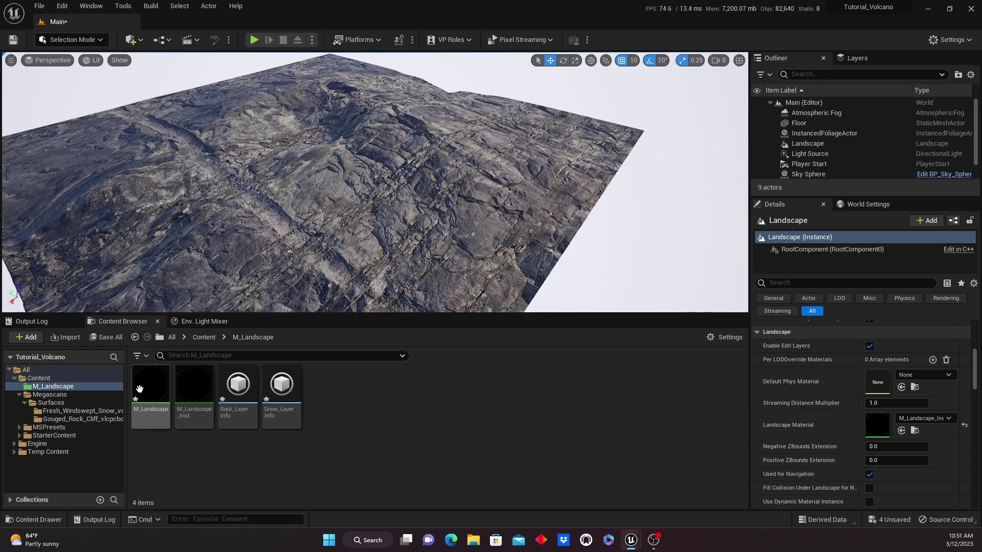
- Reopen the M_Landscape material and undock its editor as a floating window over the level viewport
double_click(159, 391)
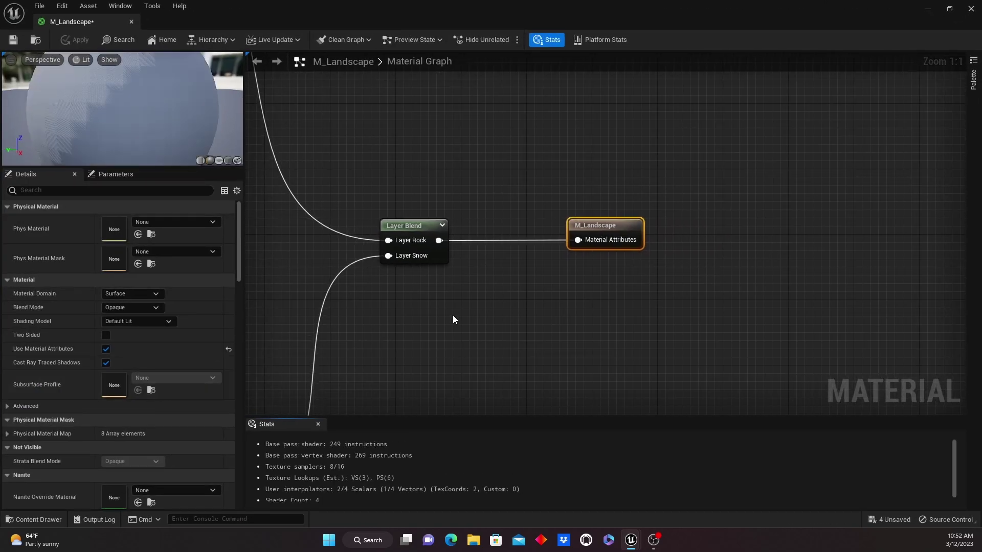
right_drag(453, 320, 715, 309)
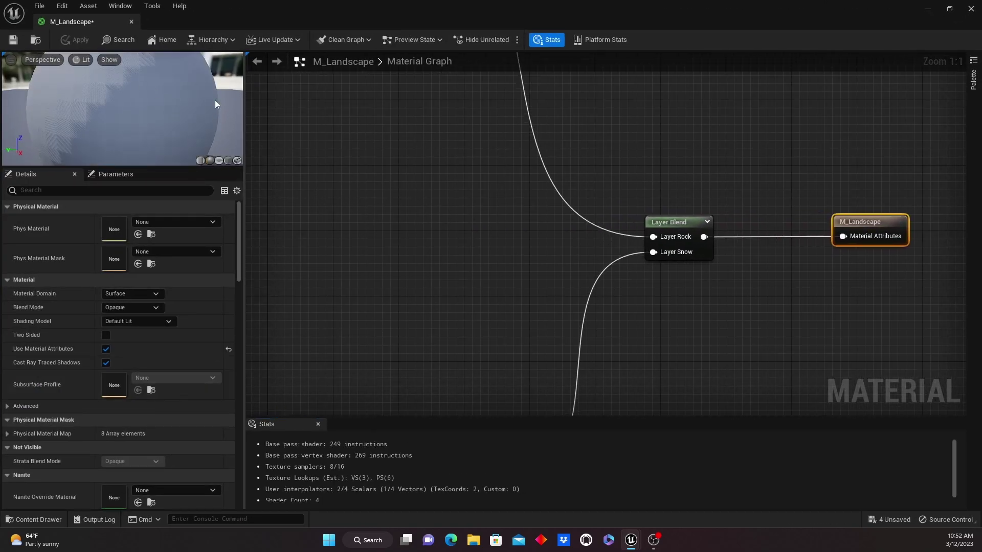
drag(112, 22, 221, 71)
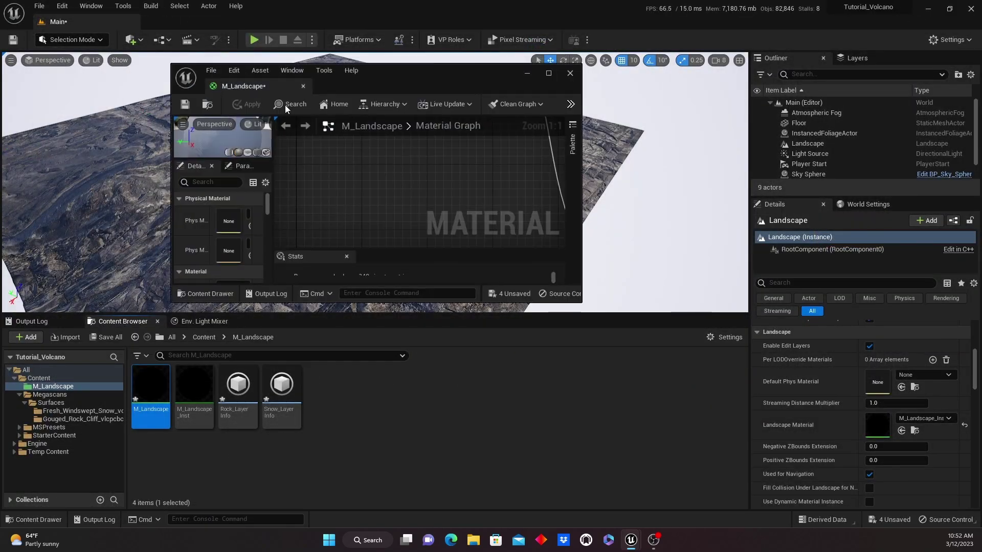
scroll(389, 199, down, 5)
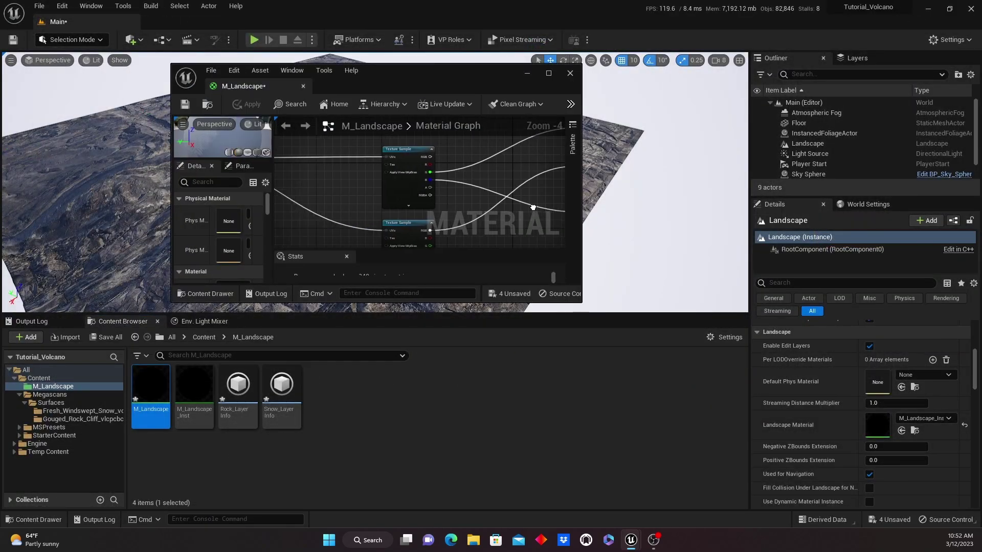
- Set the Mapping Scale of the rock textures' Landscape Layer Coords node to 500 and check the tiling on the landscape
scroll(345, 181, down, 4)
right_drag(307, 205, 411, 212)
click(383, 180)
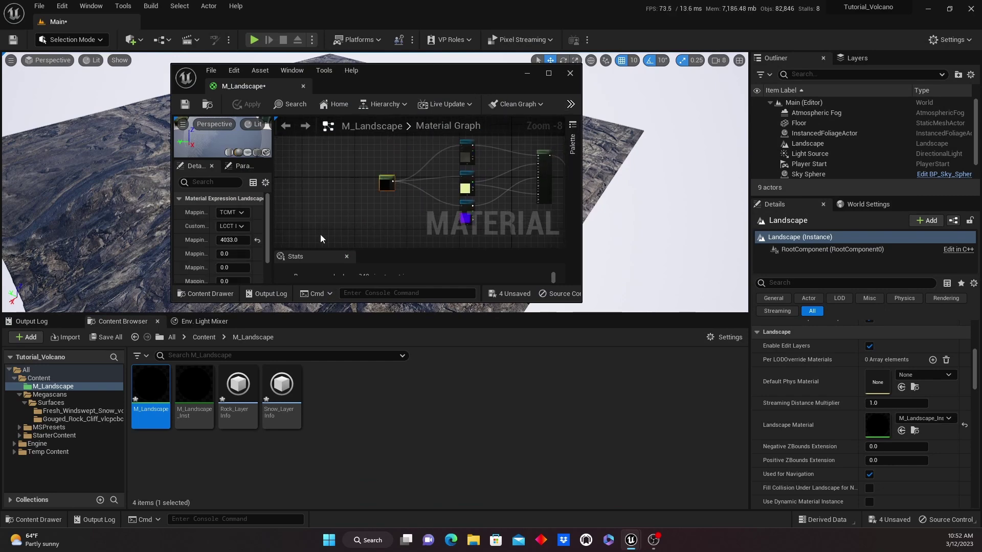
drag(392, 75, 745, 90)
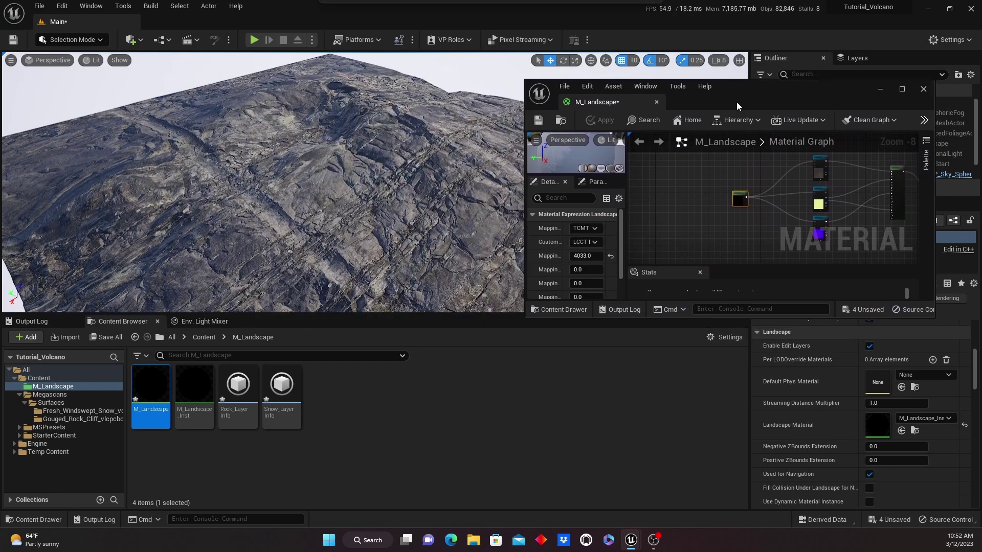
click(585, 255)
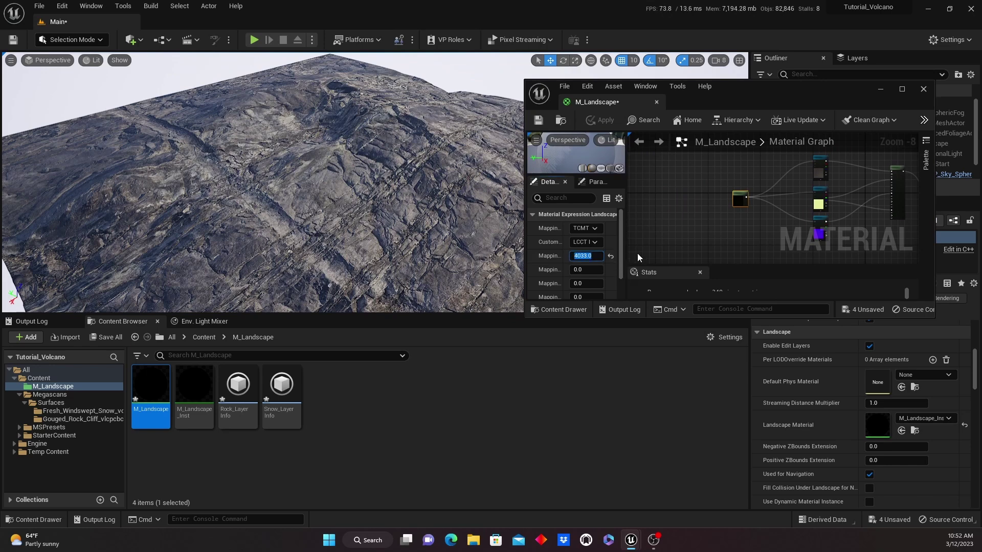
text(500)
key(Return)
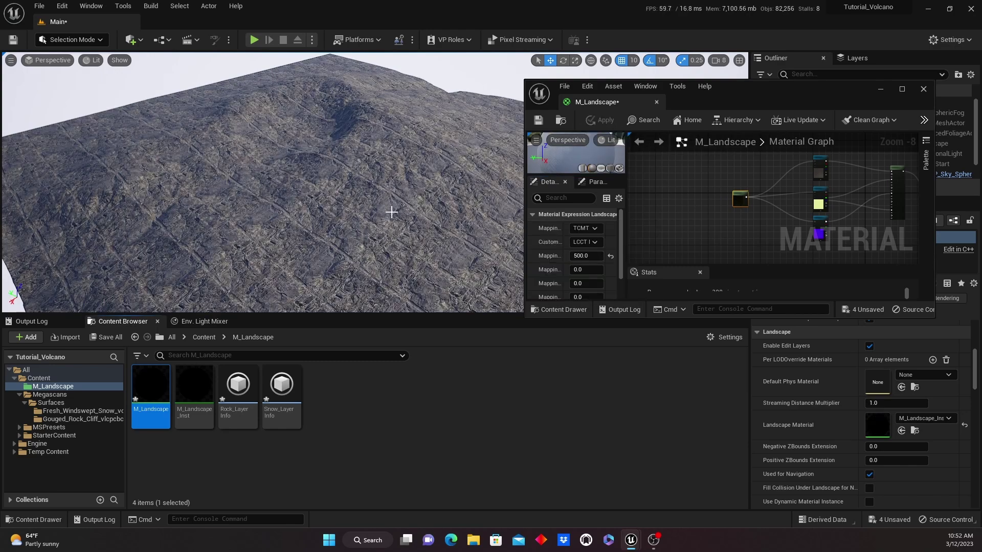
mouse_move(392, 213)
right_down()
mouse_move(390, 256)
mouse_move(405, 263)
mouse_move(385, 203)
right_up()
key(w)
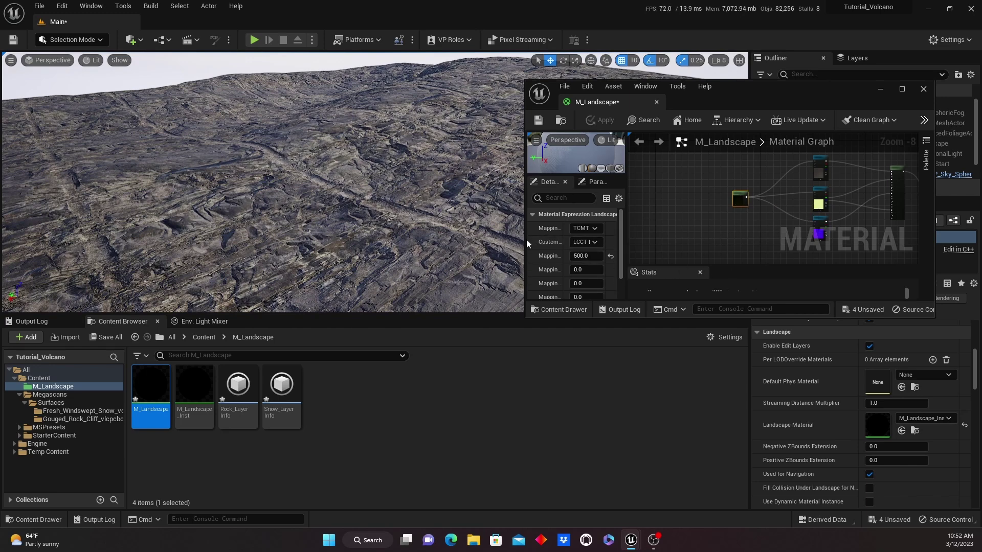
- Widen the floating material editor, set the rock coordinates node's Mapping Rotation to 90, and apply the change
drag(526, 240, 419, 248)
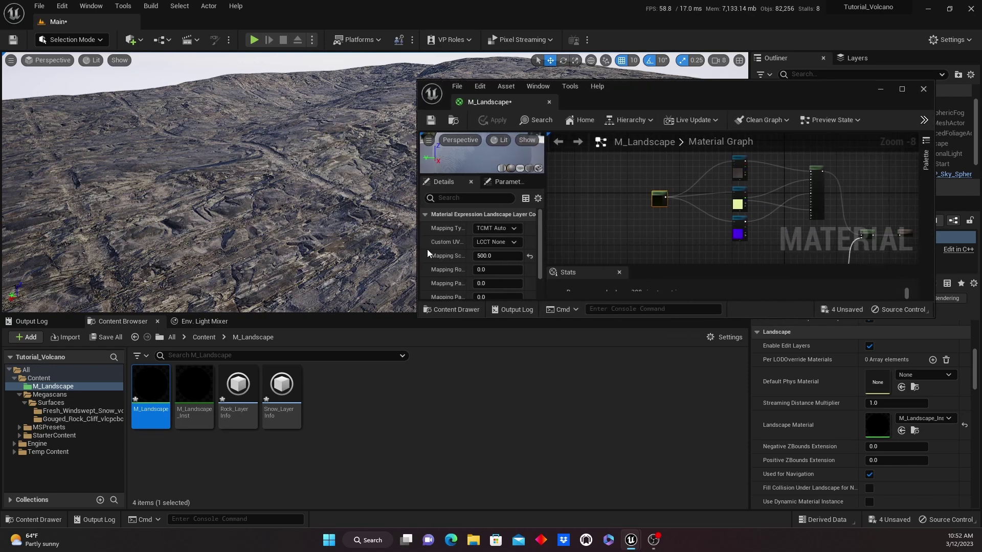
mouse_move(473, 269)
mouse_down()
mouse_move(492, 268)
mouse_move(481, 269)
mouse_up()
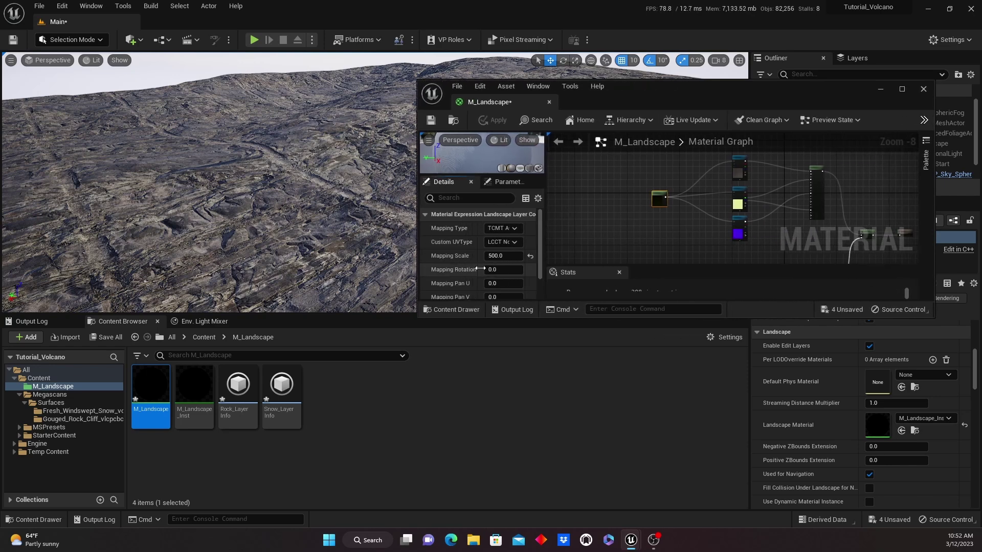
click(493, 270)
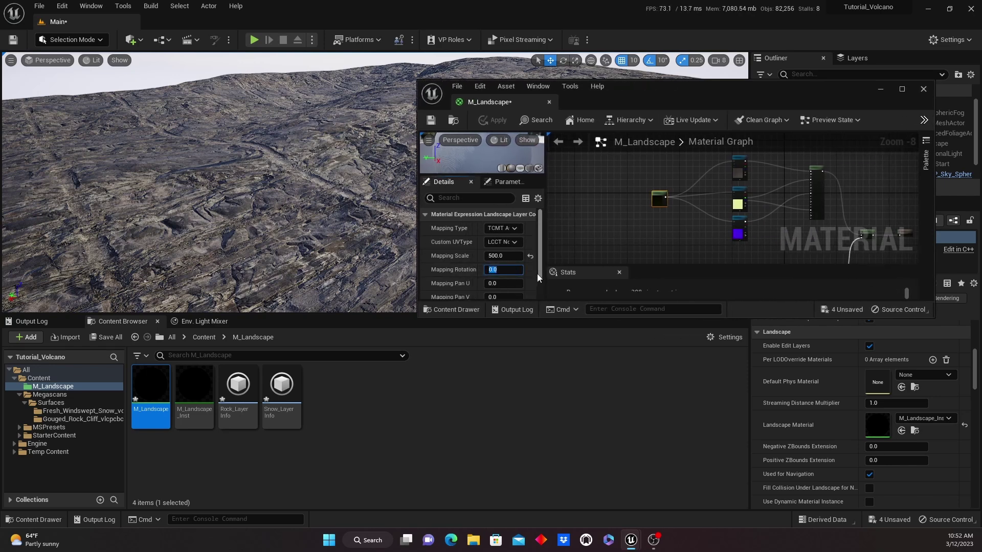
text(90)
key(Return)
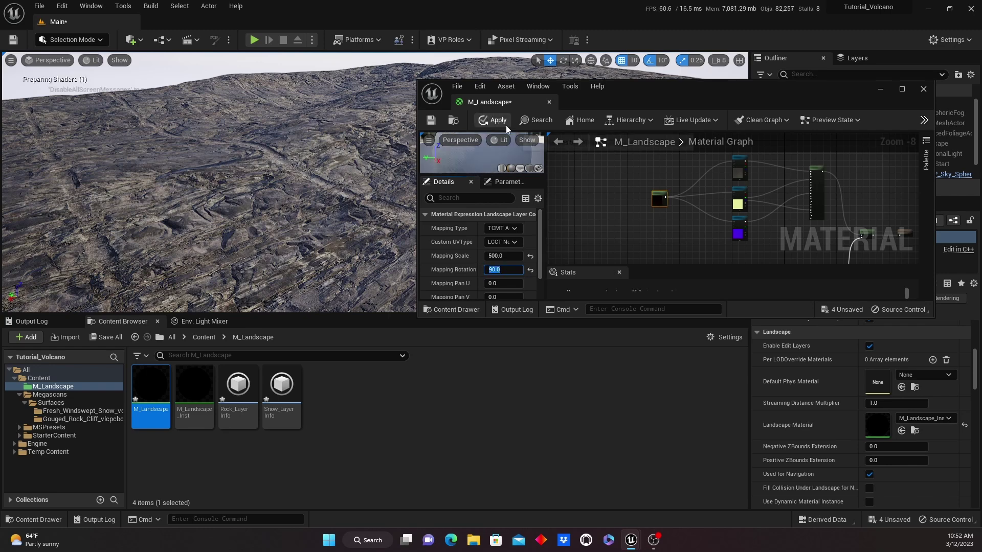
click(504, 123)
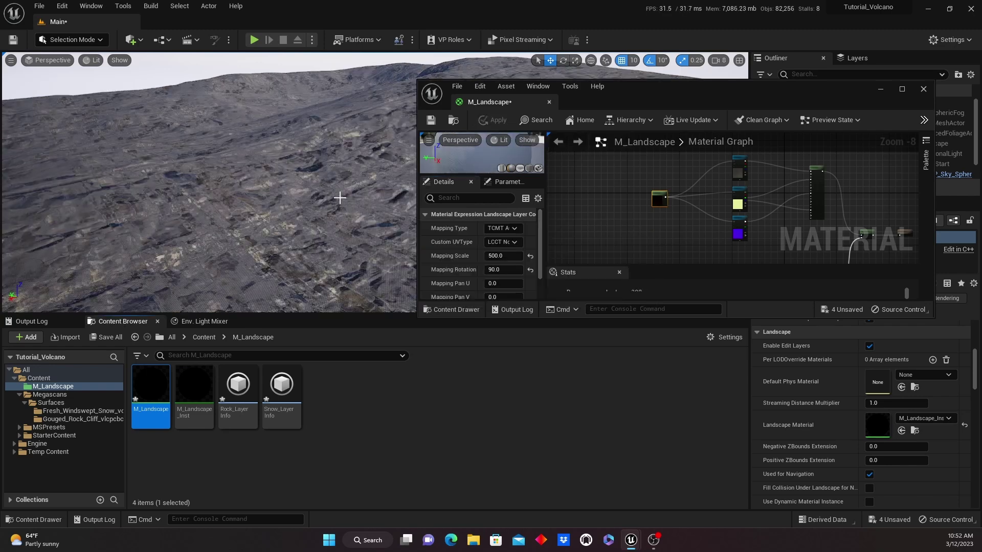
- Set the rock coordinates node's Mapping Scale to 250, apply the material, and close its editor to inspect the landscape
drag(627, 90, 575, 163)
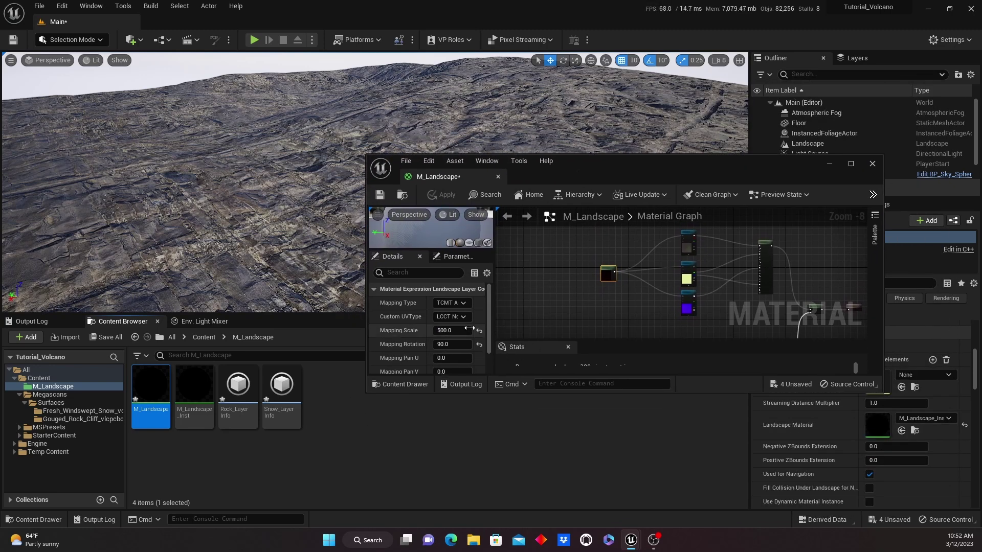
click(452, 331)
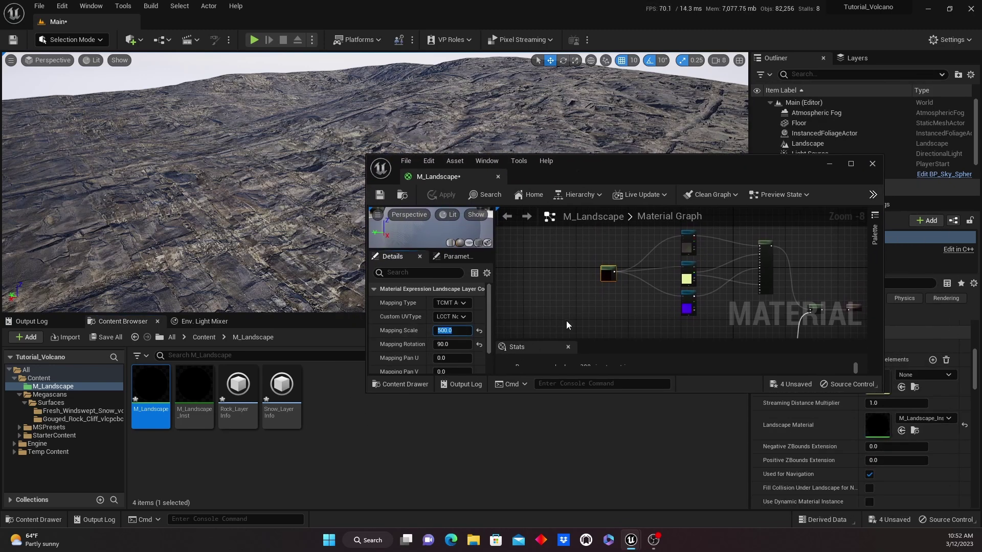
text(250)
key(Return)
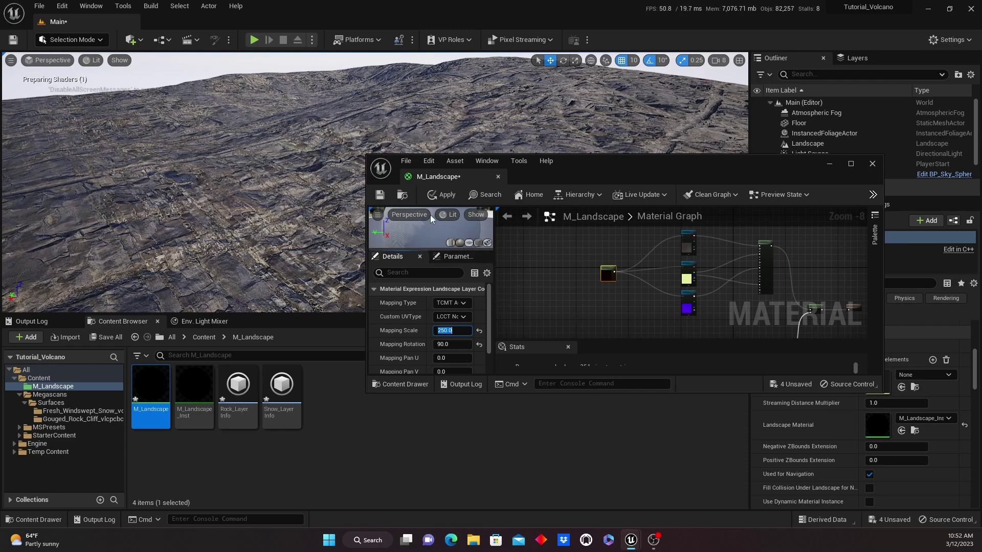
click(445, 195)
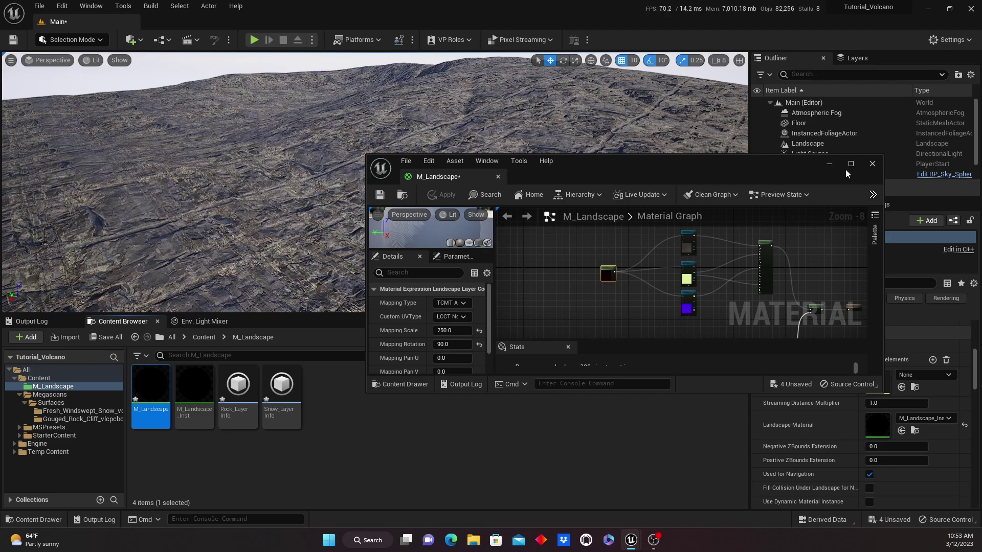
click(873, 164)
drag(471, 193, 435, 220)
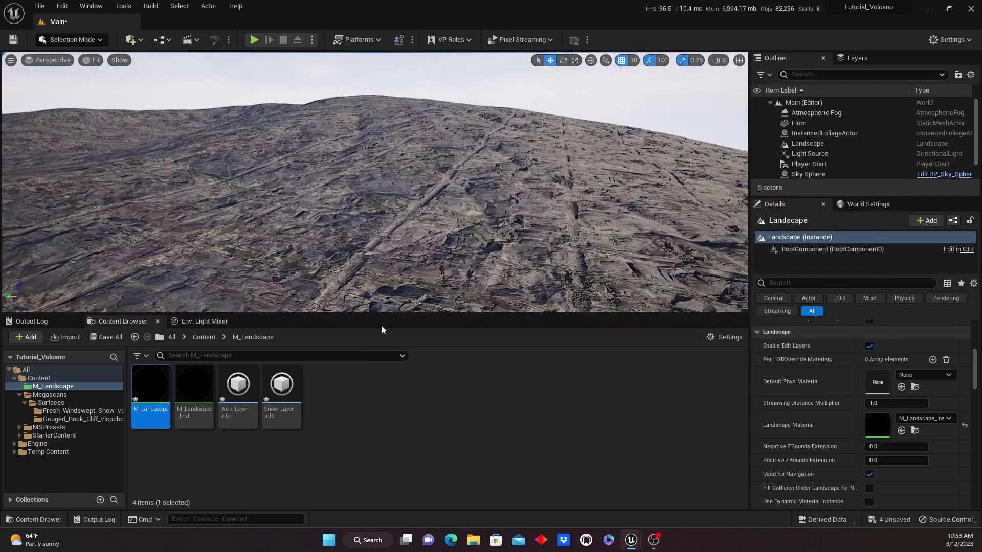
drag(383, 306, 384, 297)
right_drag(384, 297, 376, 297)
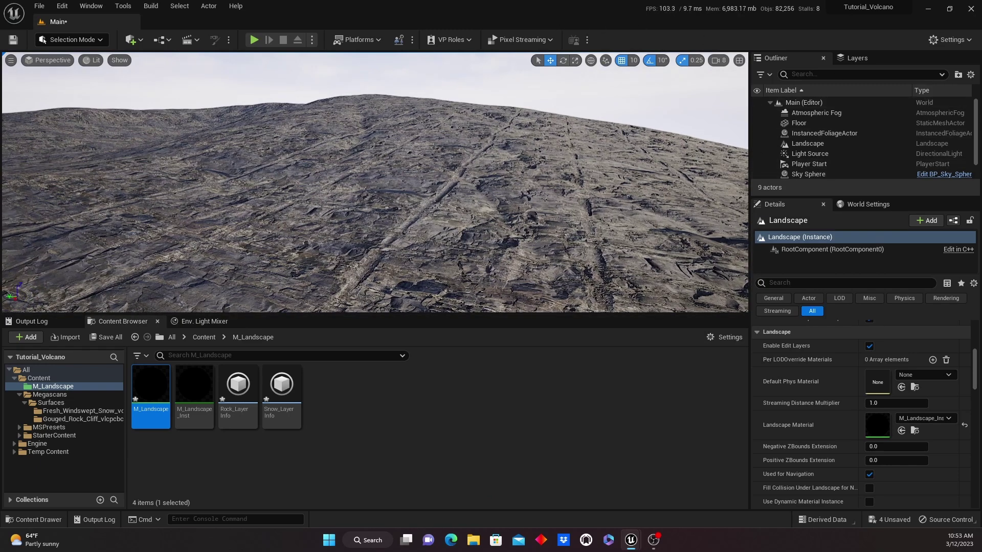
click(645, 443)
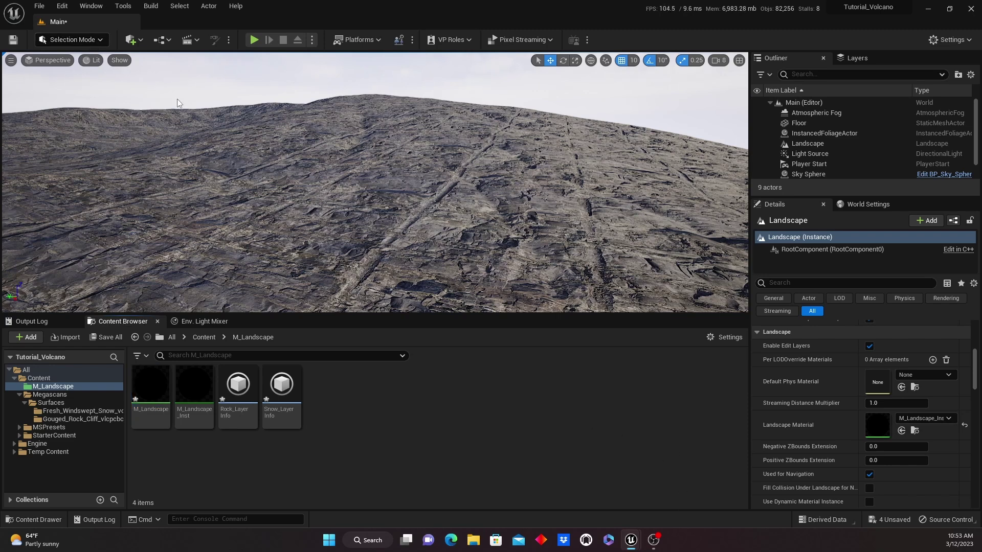
- In Landscape mode's import tool, enable only the Snow layer and import Snowfall-Snow.png from the Volcano folder as its mask
click(97, 41)
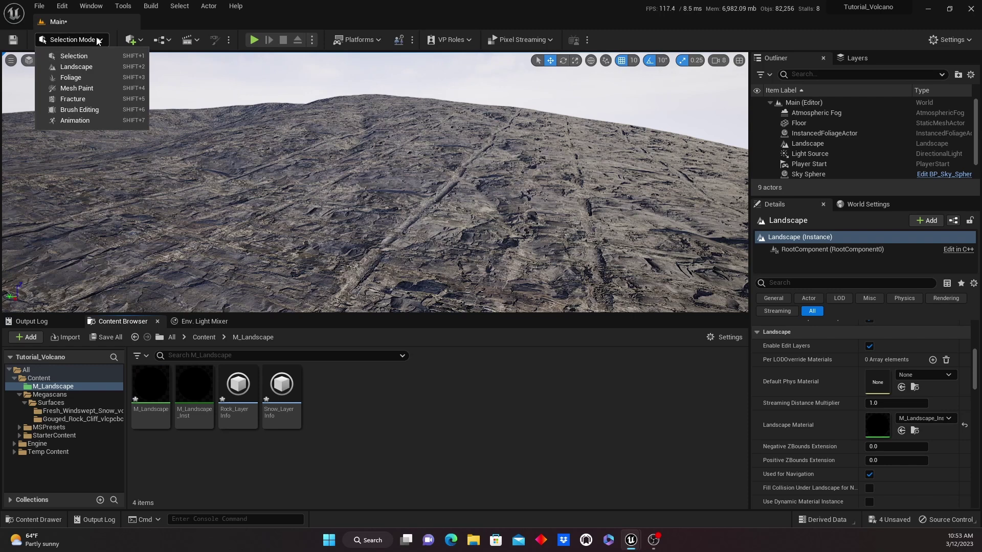
click(92, 71)
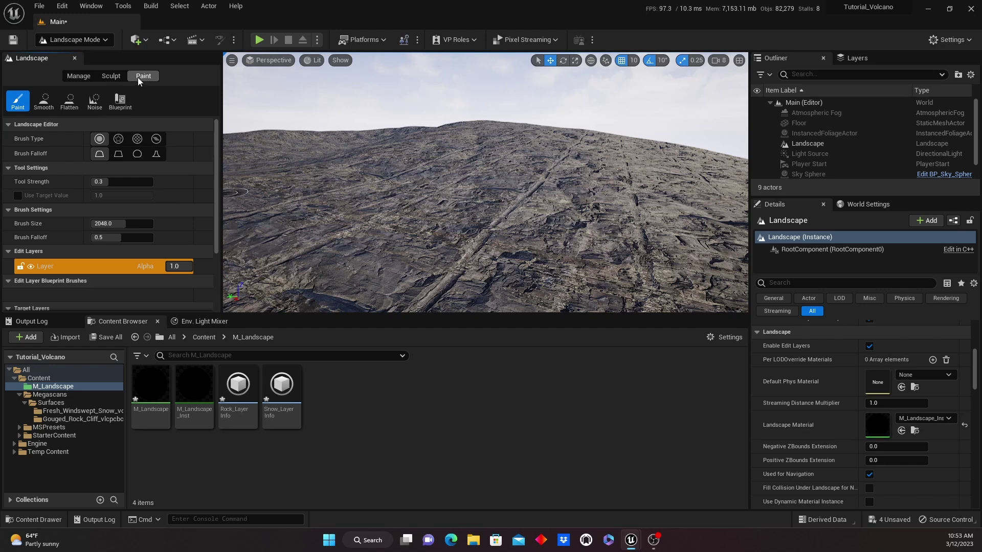
click(77, 77)
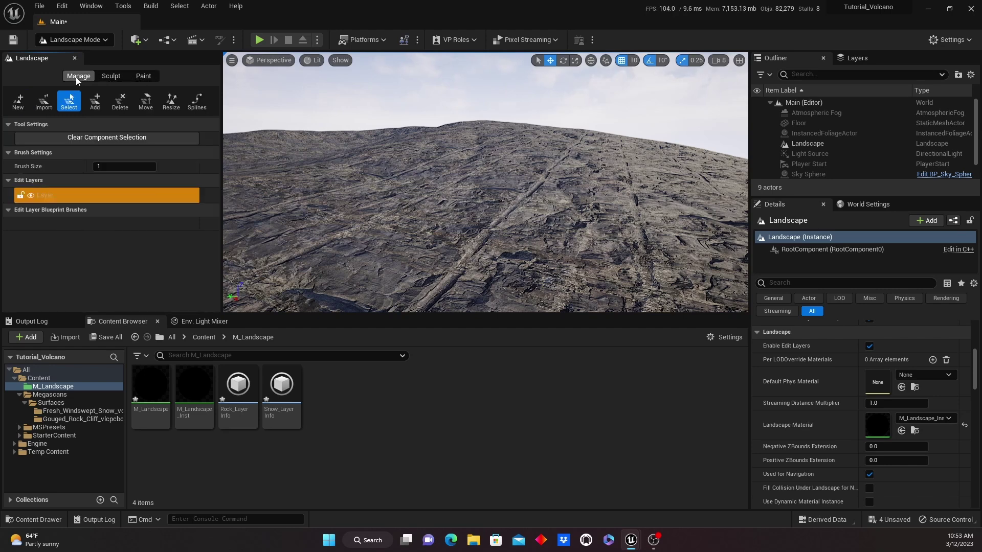
click(43, 101)
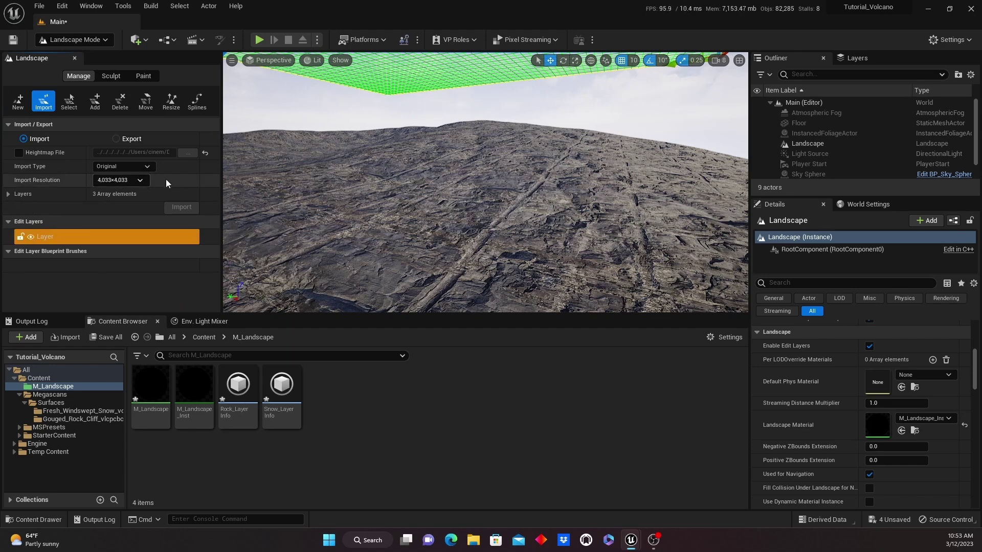
click(8, 194)
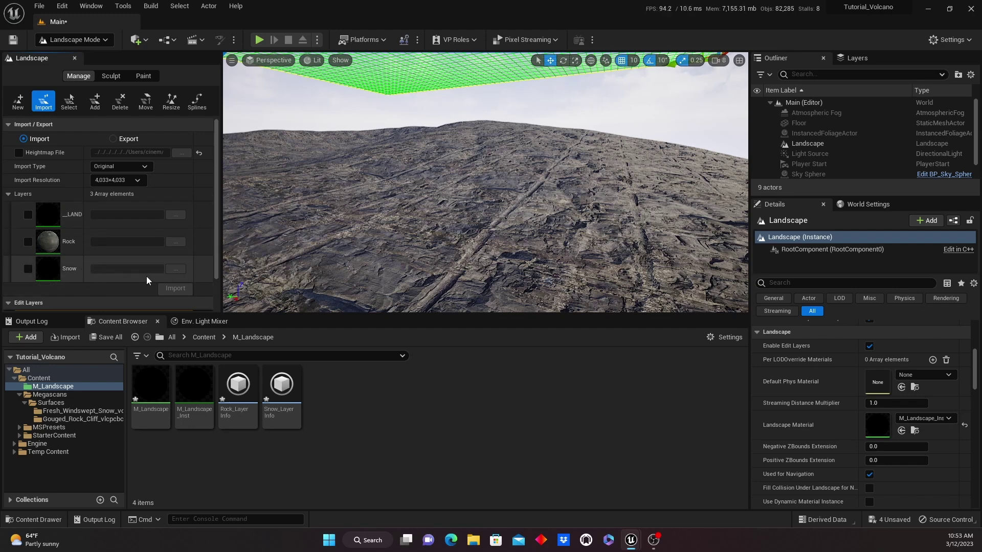
click(29, 270)
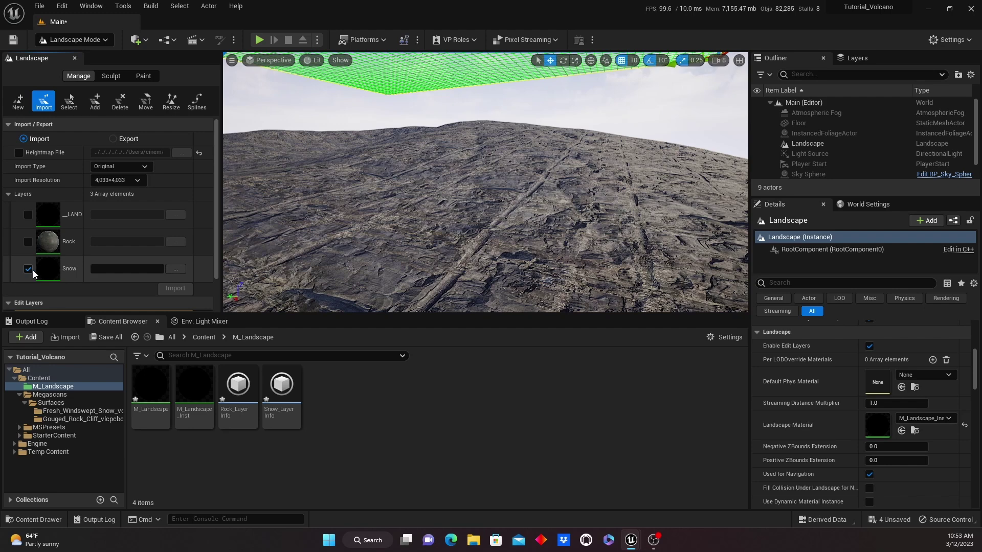
click(175, 270)
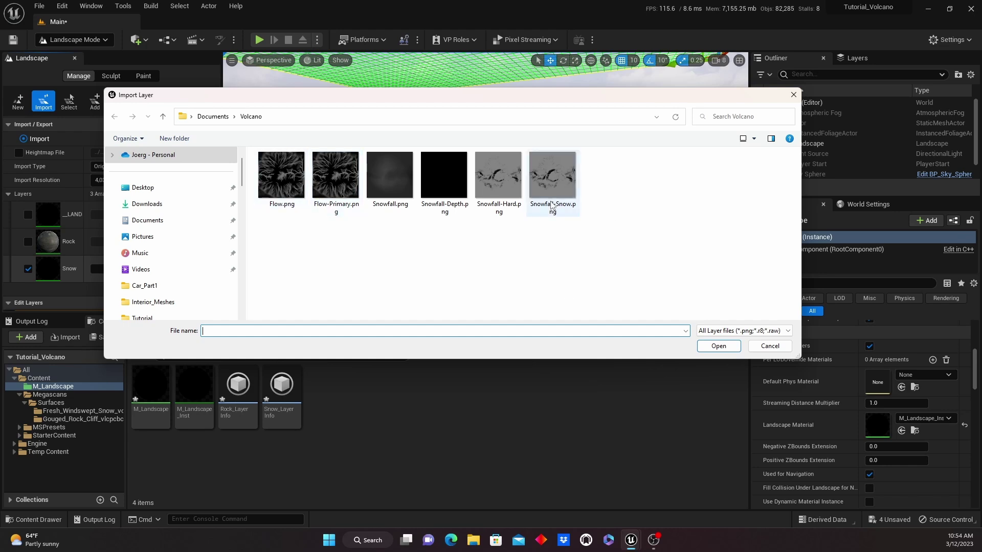
click(552, 179)
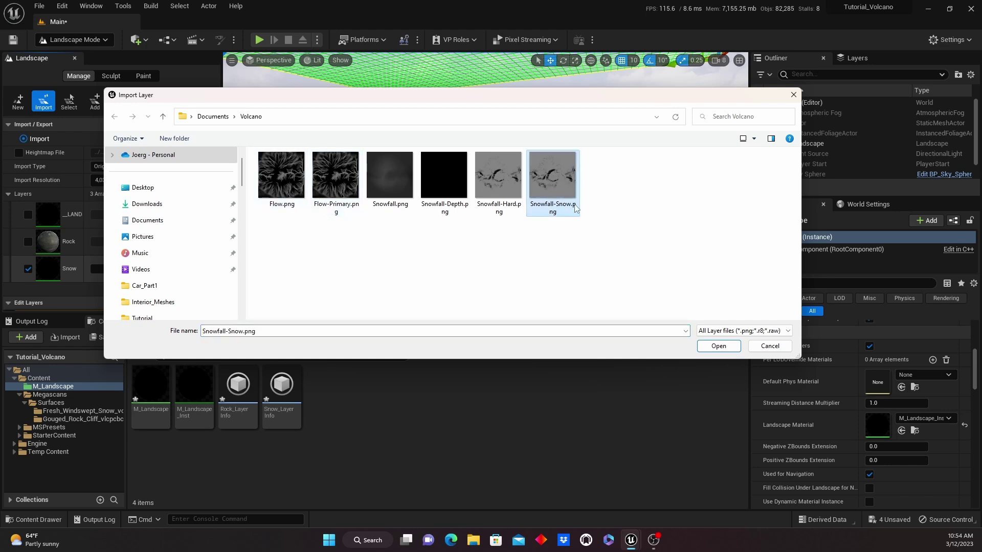
click(723, 347)
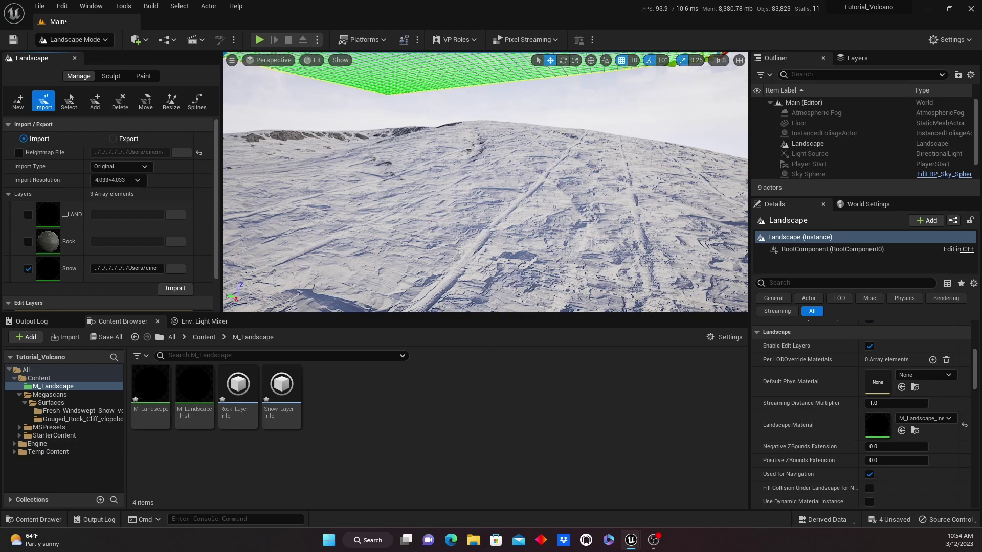
- Examine the snow coverage on the volcano's slopes, around the exposed rock and up to the crater
right_drag(486, 182, 479, 205)
key(a)
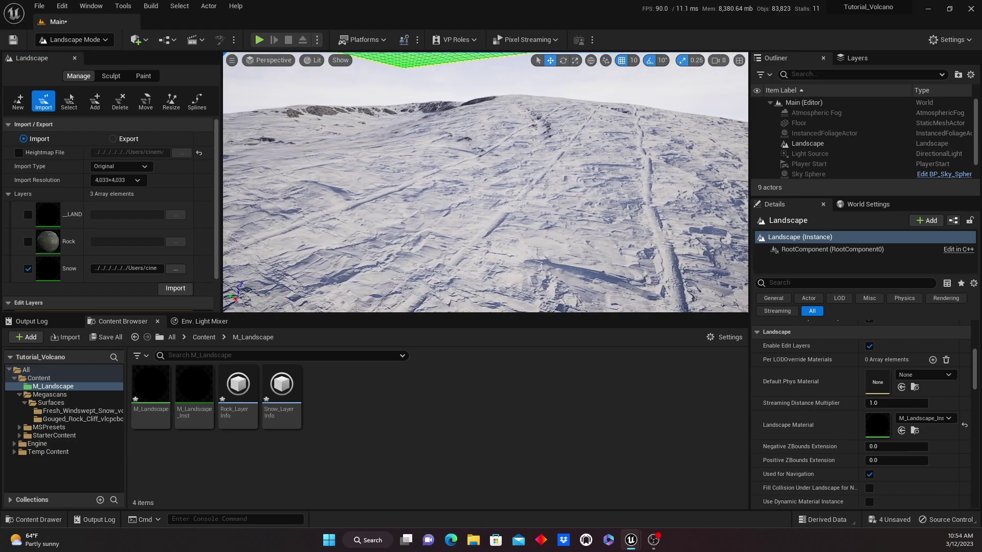
key(e)
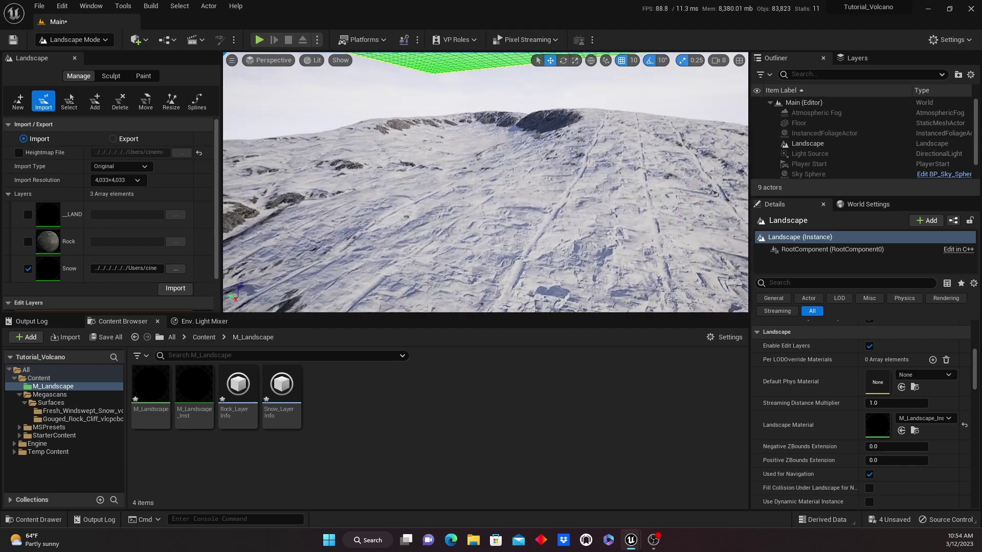
right_drag(486, 182, 482, 246)
key(a)
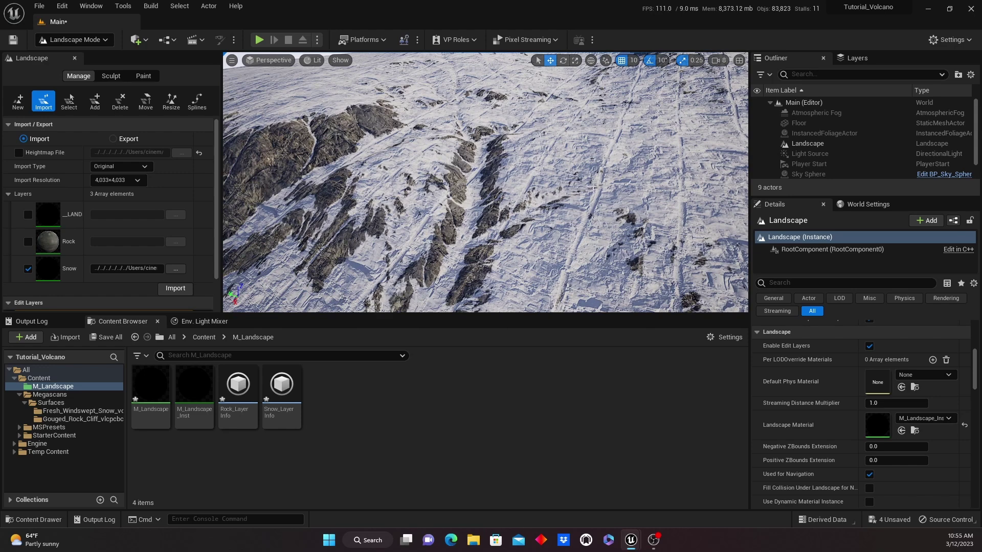
right_drag(488, 253, 488, 255)
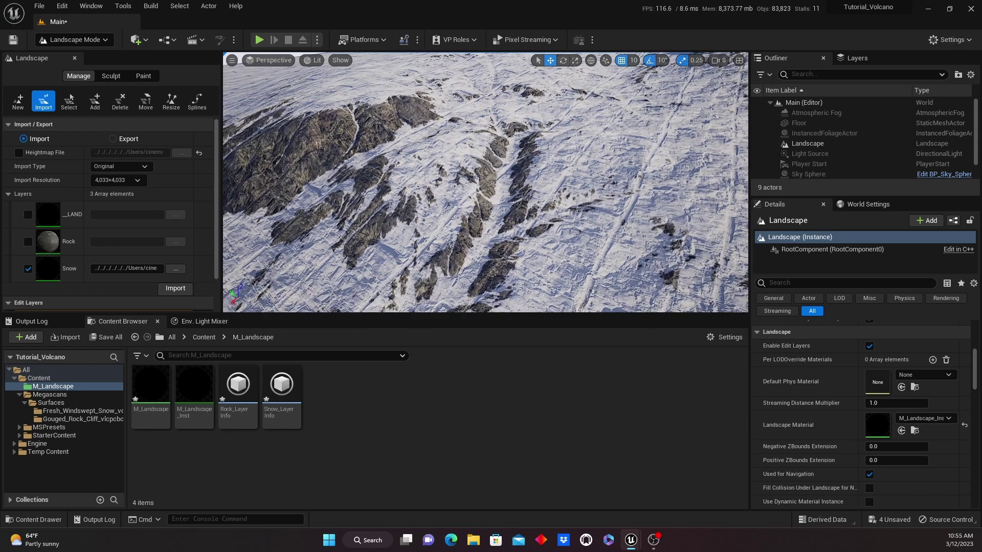
right_drag(515, 165, 538, 147)
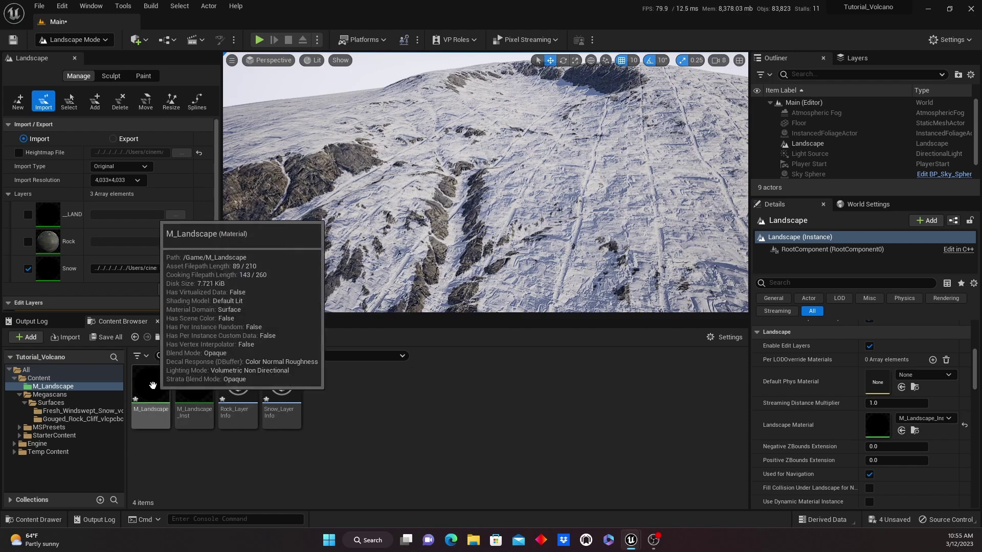
- Open the M_Landscape material, set the Snow_Normal parameter's default value to 10, and apply the change
click(141, 395)
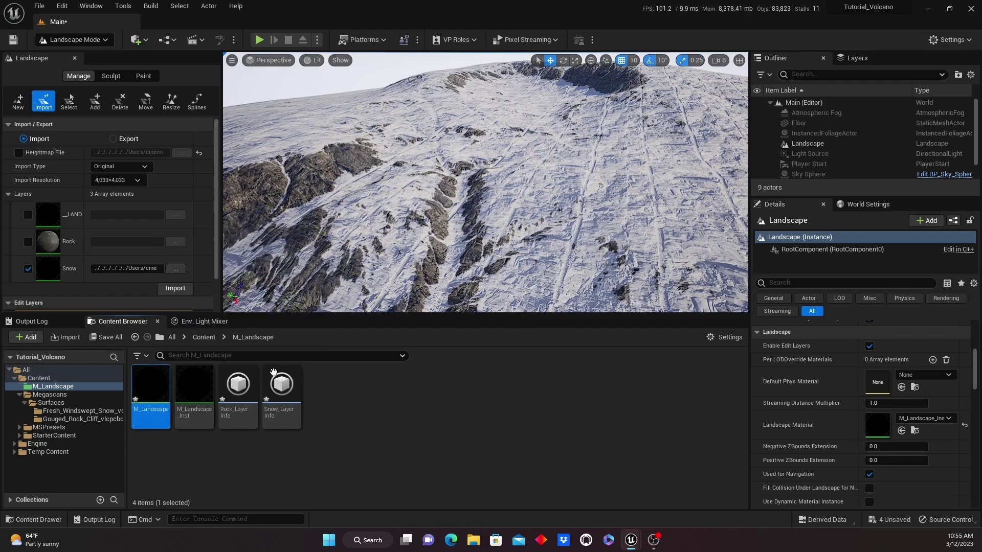
double_click(153, 384)
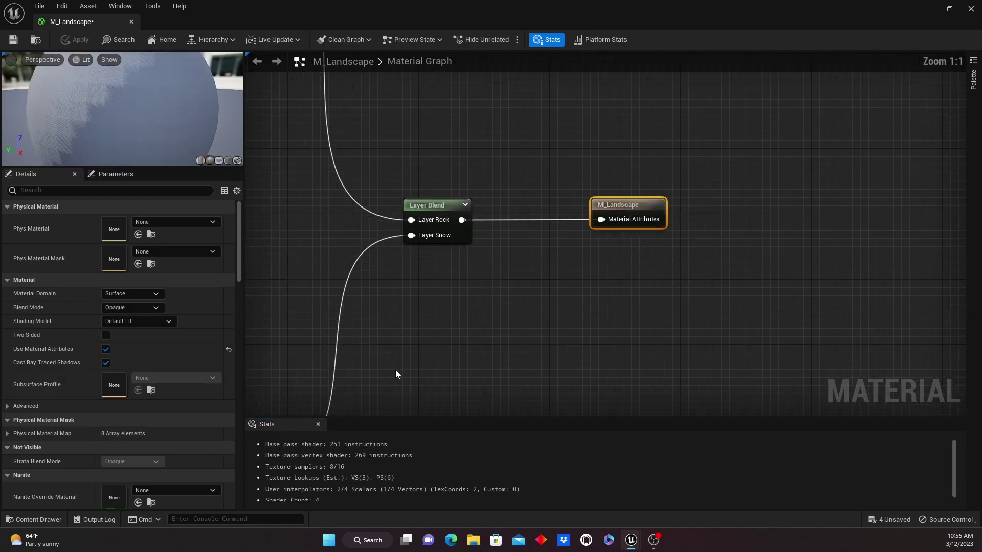
scroll(484, 285, down, 3)
scroll(465, 329, up, 3)
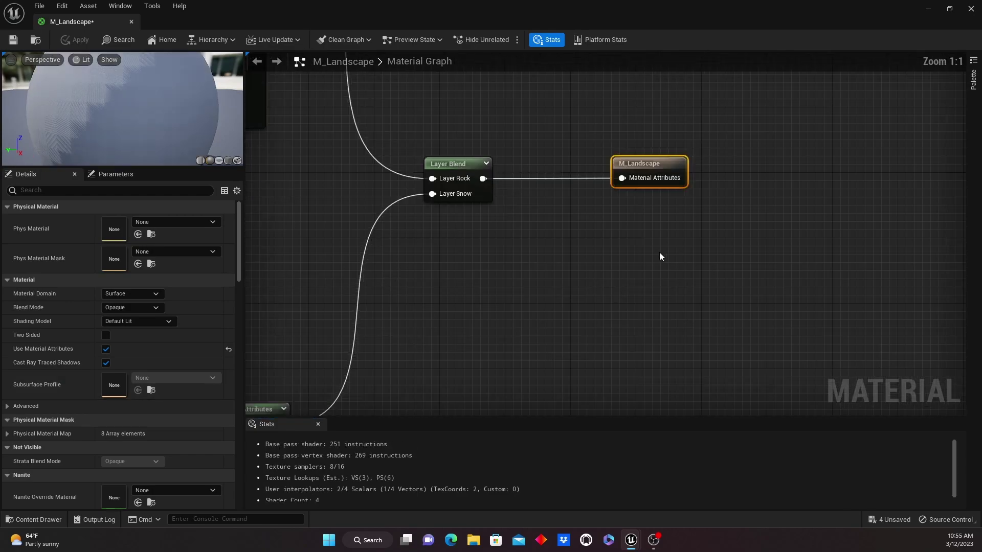
scroll(450, 339, down, 2)
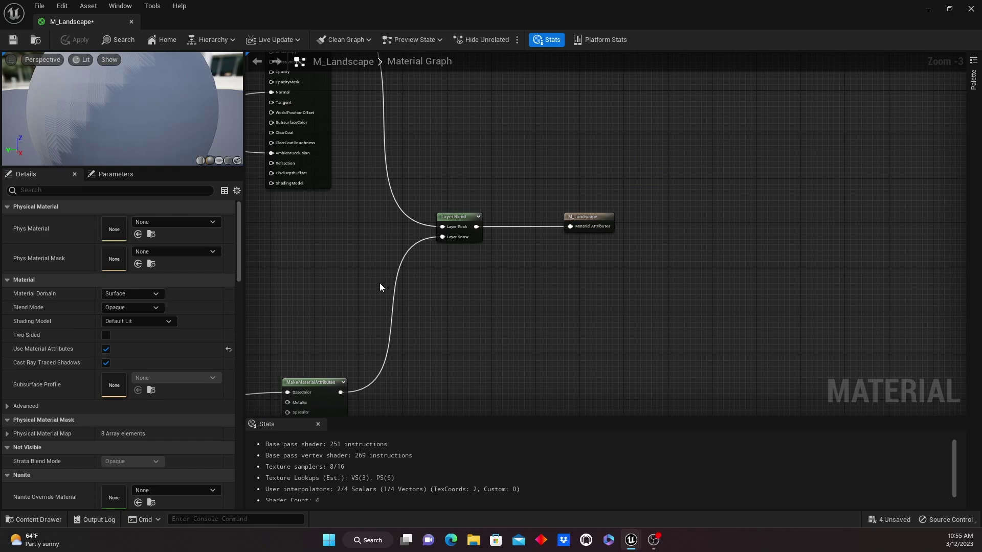
right_drag(357, 284, 623, 213)
right_drag(422, 269, 588, 270)
scroll(587, 270, down, 3)
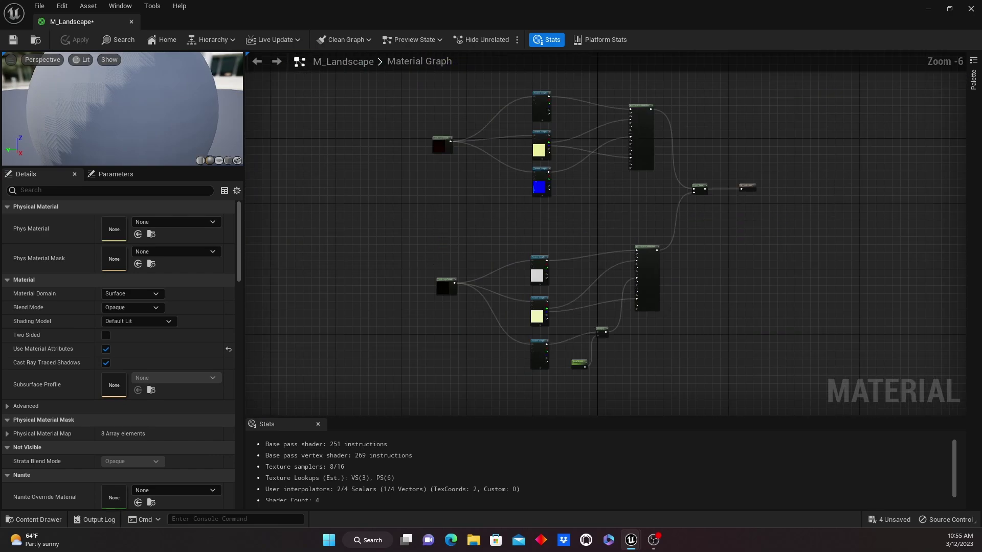
right_drag(686, 336, 741, 285)
scroll(585, 296, up, 3)
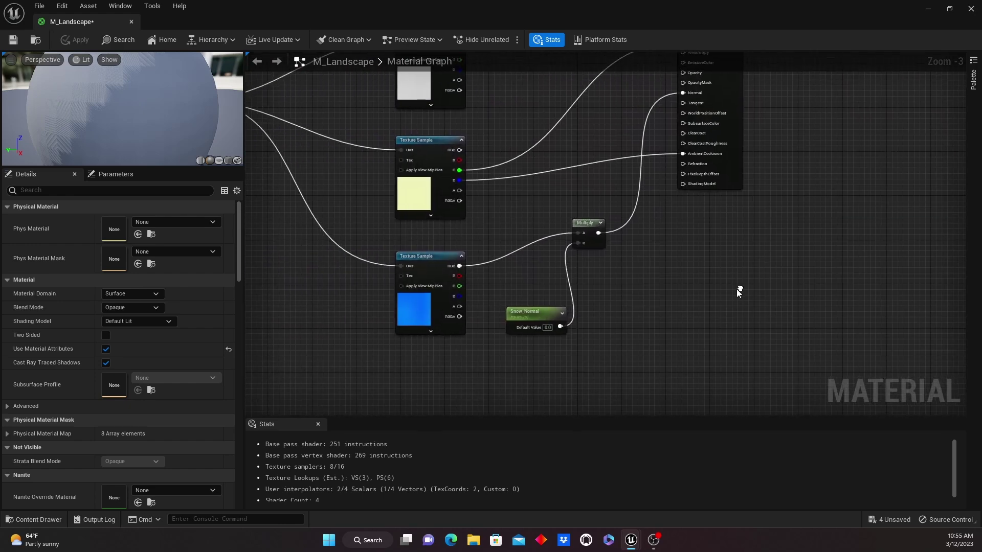
click(562, 314)
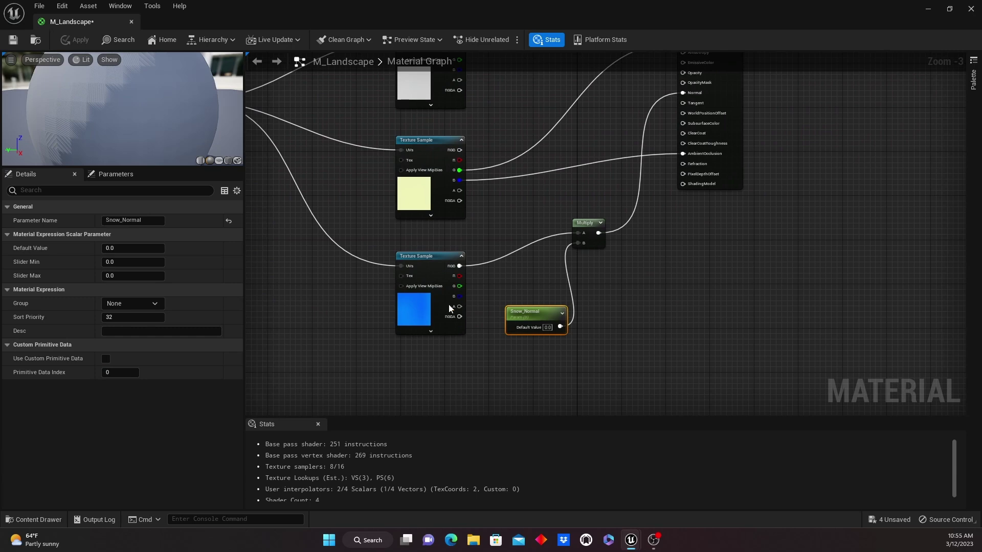
click(156, 249)
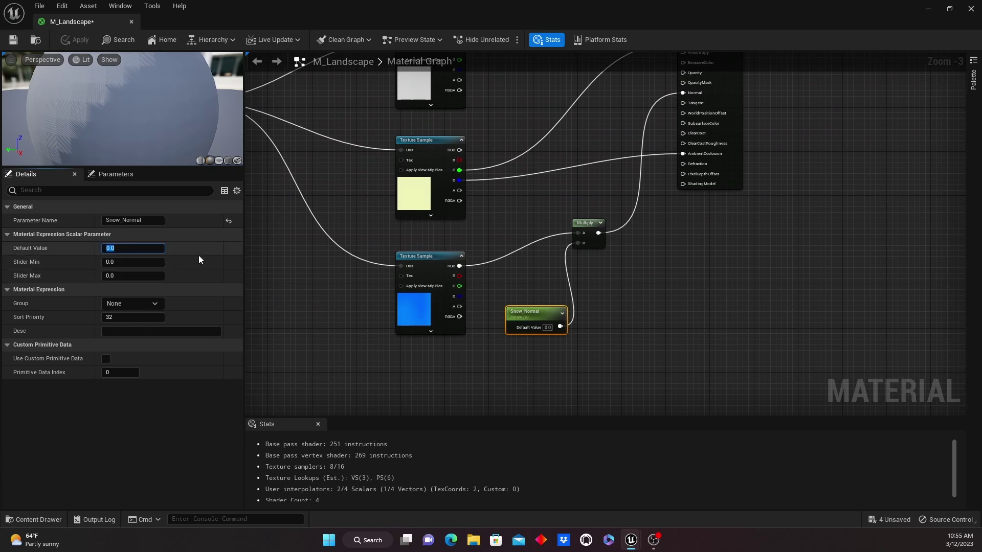
text(10)
key(Return)
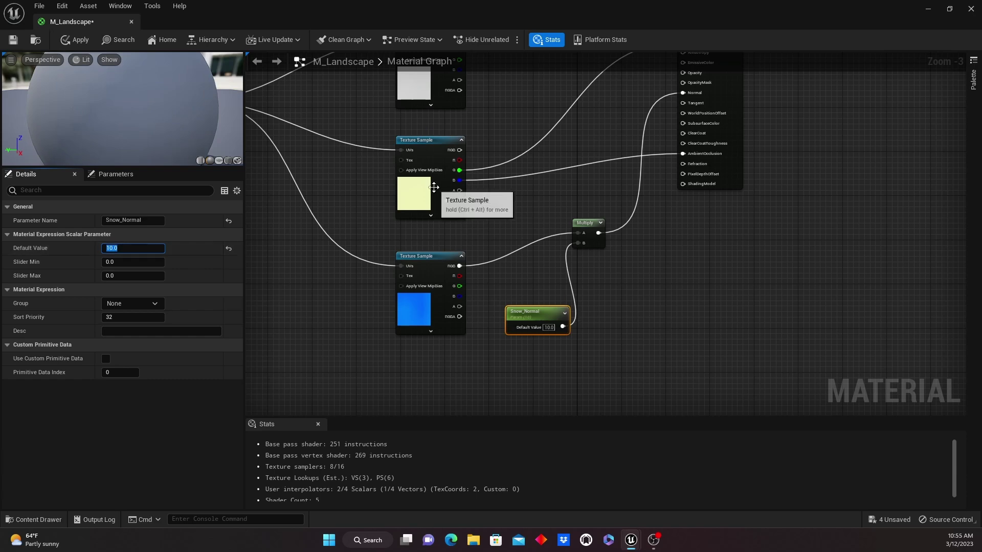
click(73, 41)
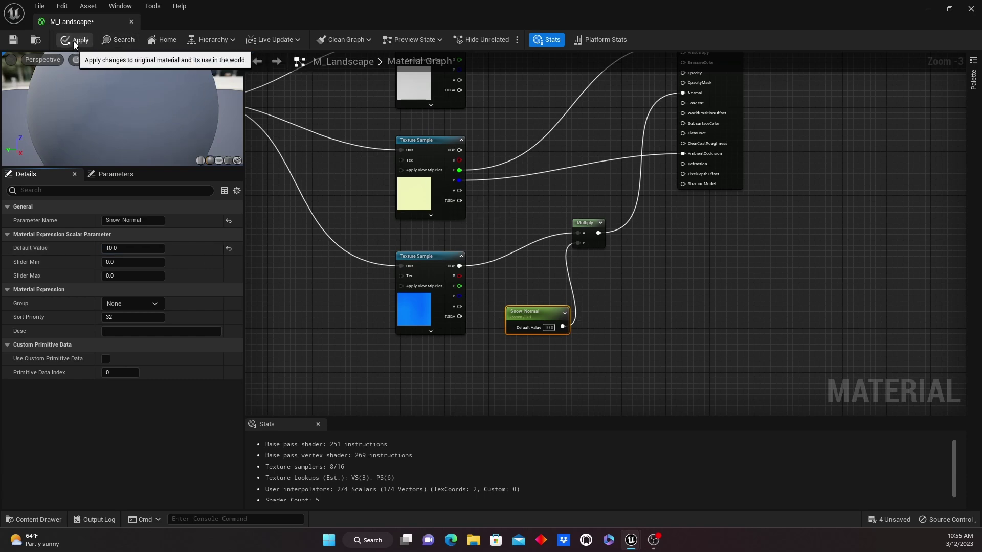
click(73, 41)
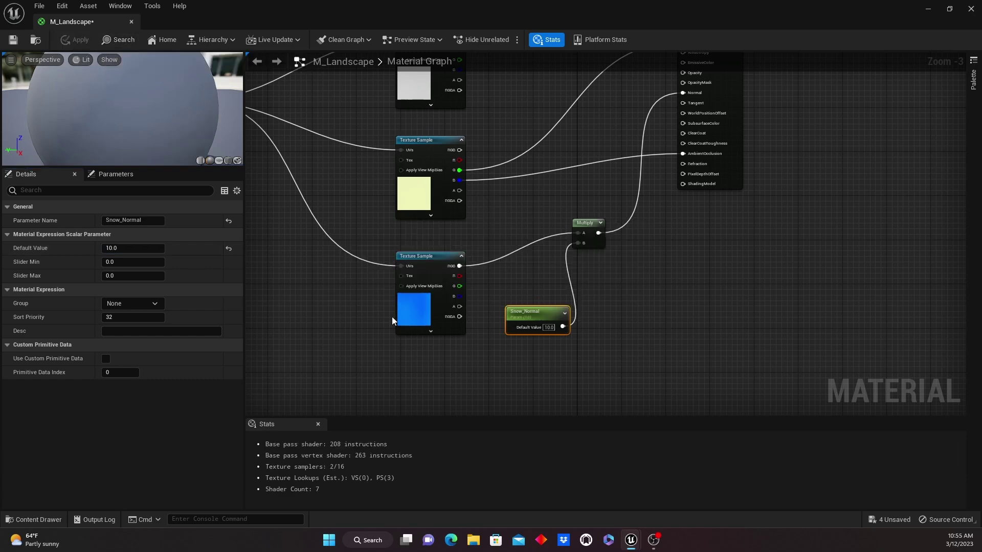
- Move the material editor window off the viewport and examine the snow surface on the volcano's slopes and gullies
drag(273, 12, 721, 88)
right_drag(585, 238, 560, 233)
key(w)
key(s)
key(w)
key(w)
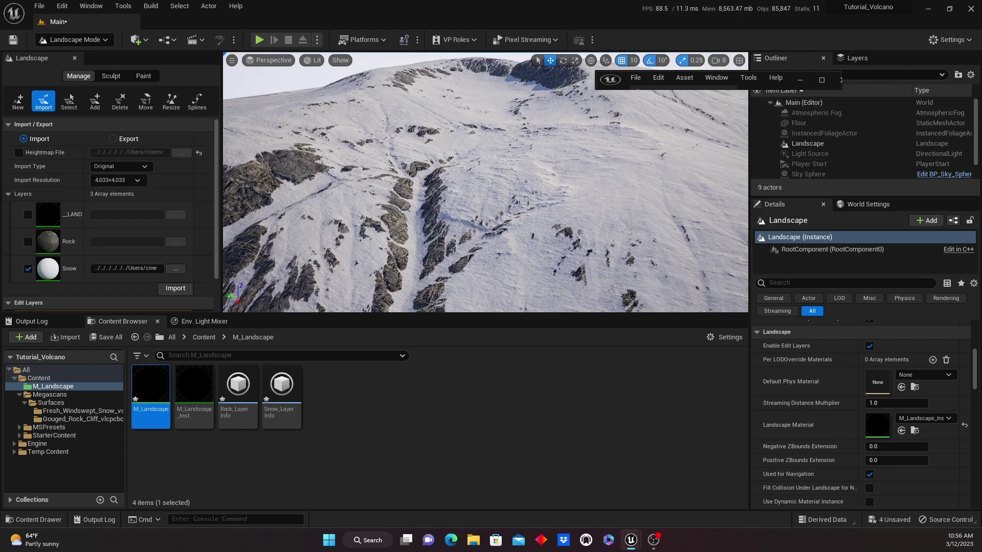
right_drag(486, 182, 465, 180)
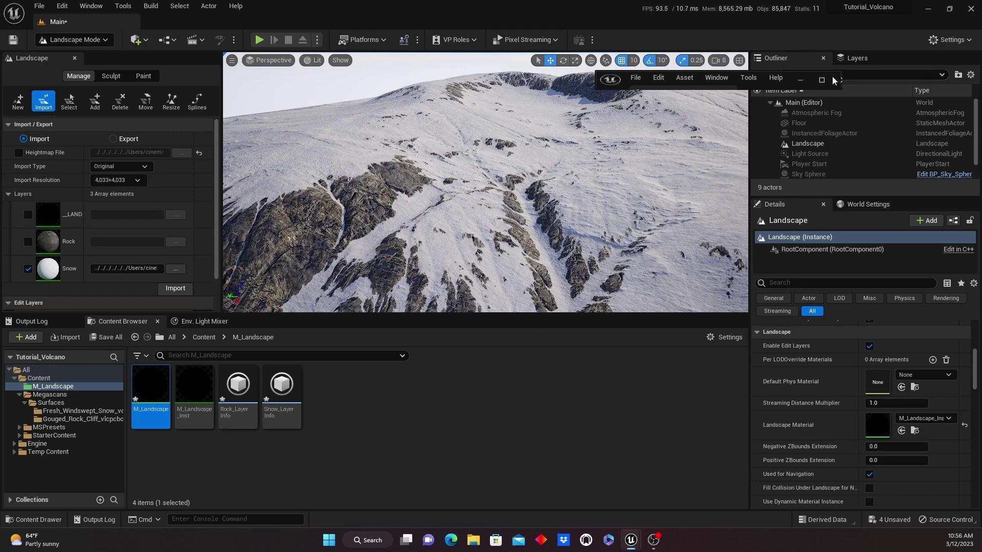
- Maximize the collapsed M_Landscape editor window and close it
click(806, 78)
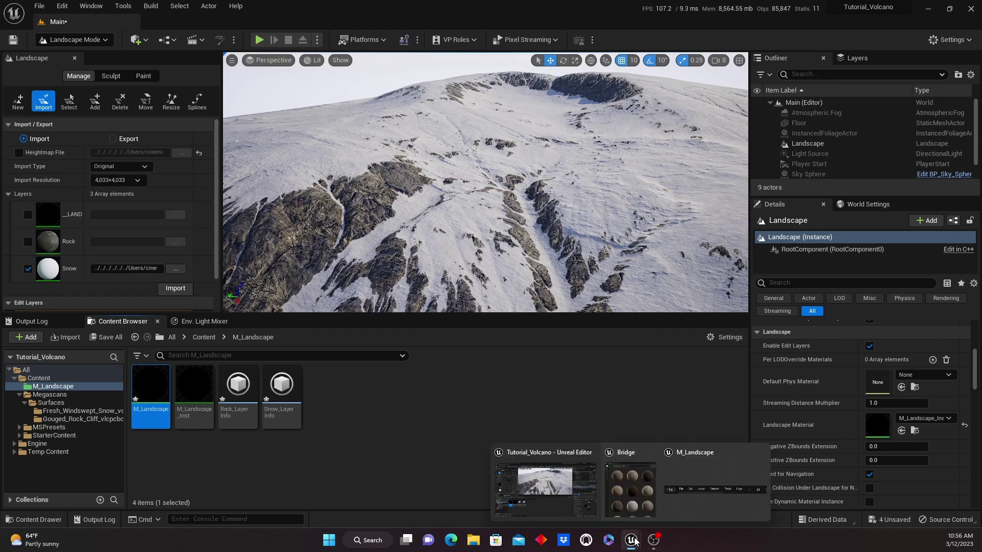
click(722, 495)
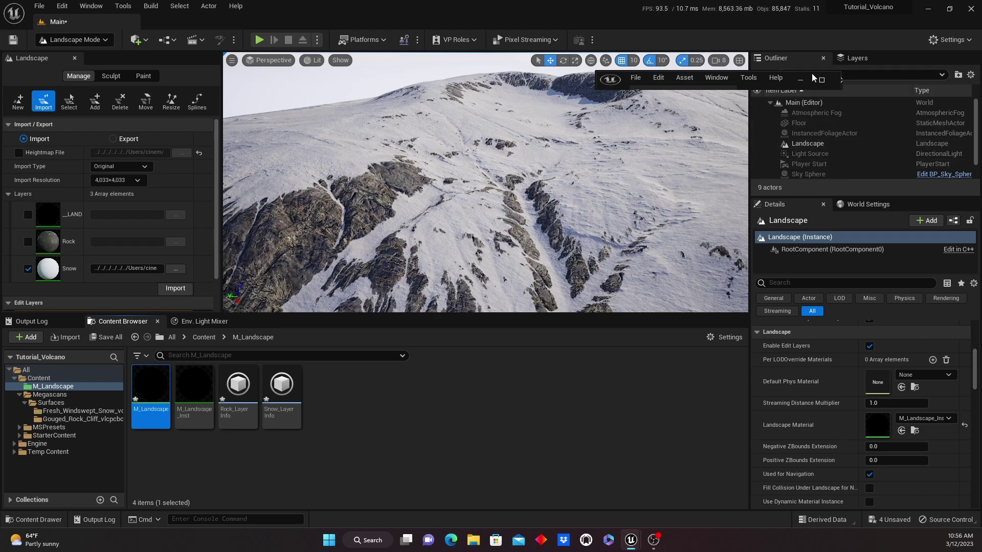
mouse_move(631, 540)
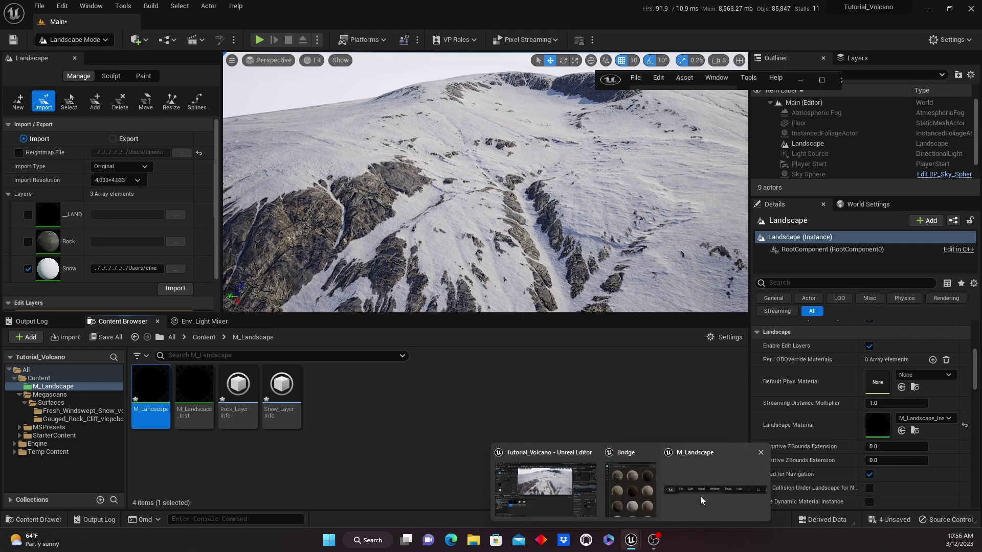
click(760, 453)
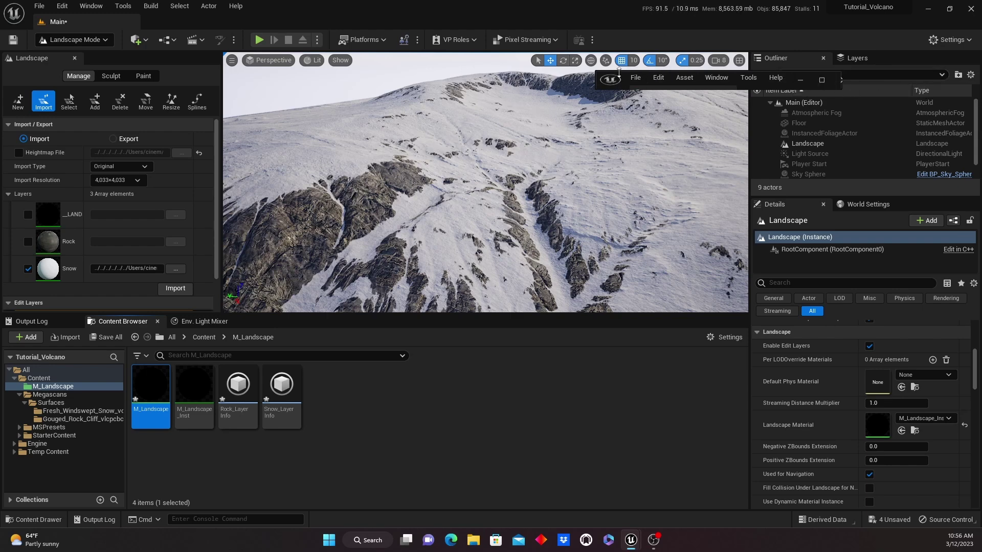
click(688, 77)
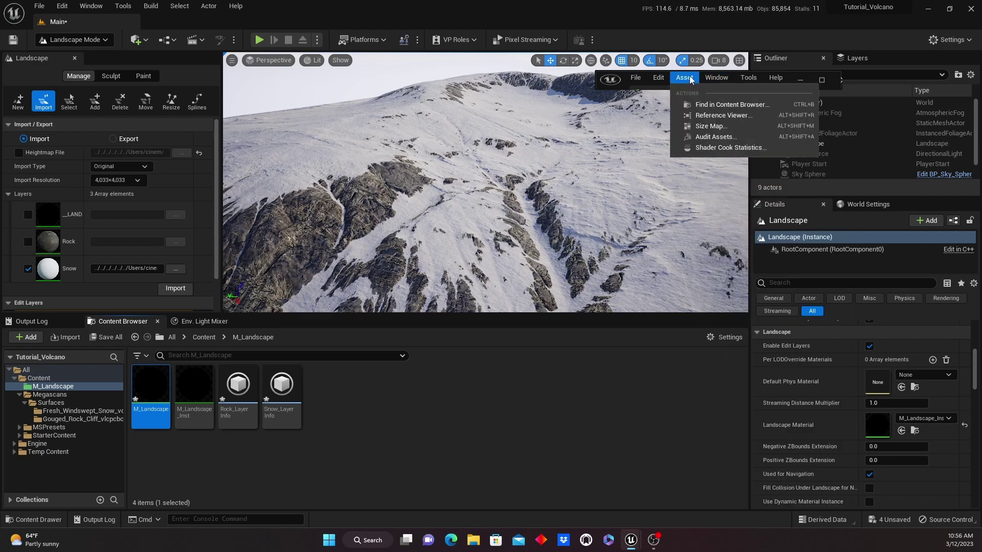
click(822, 80)
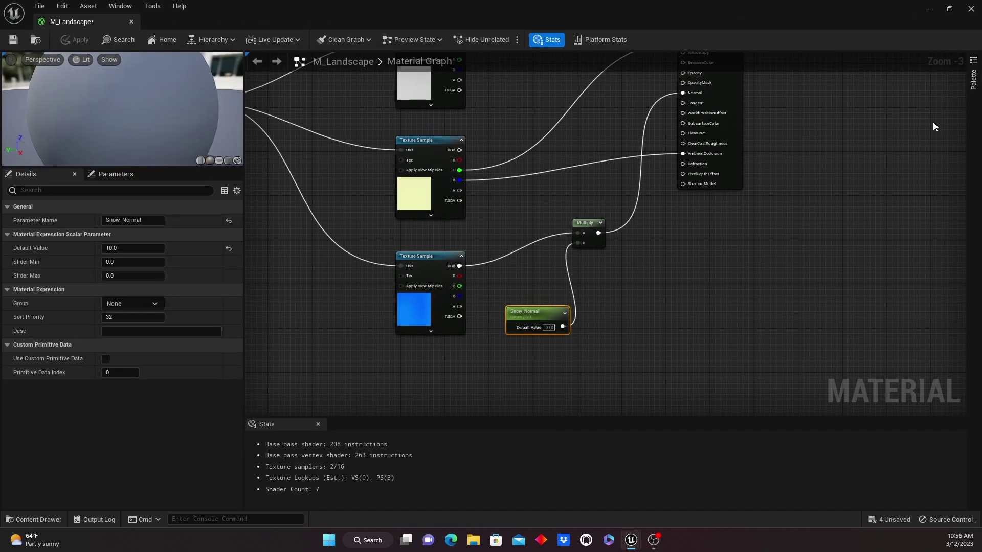
click(971, 10)
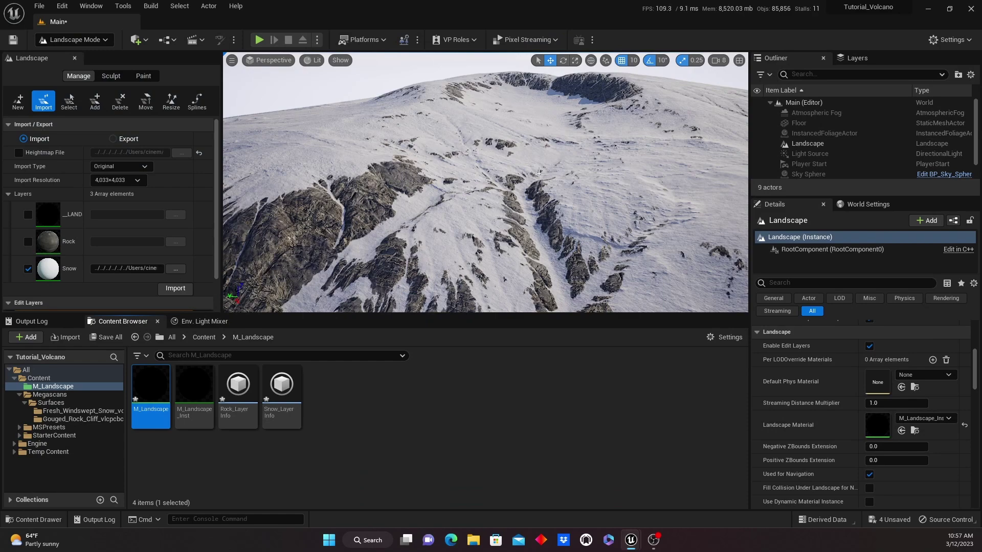
- Look through the mask images available for the Snow layer in the Volcano folder, and dismiss the file chooser
right_drag(538, 173, 538, 152)
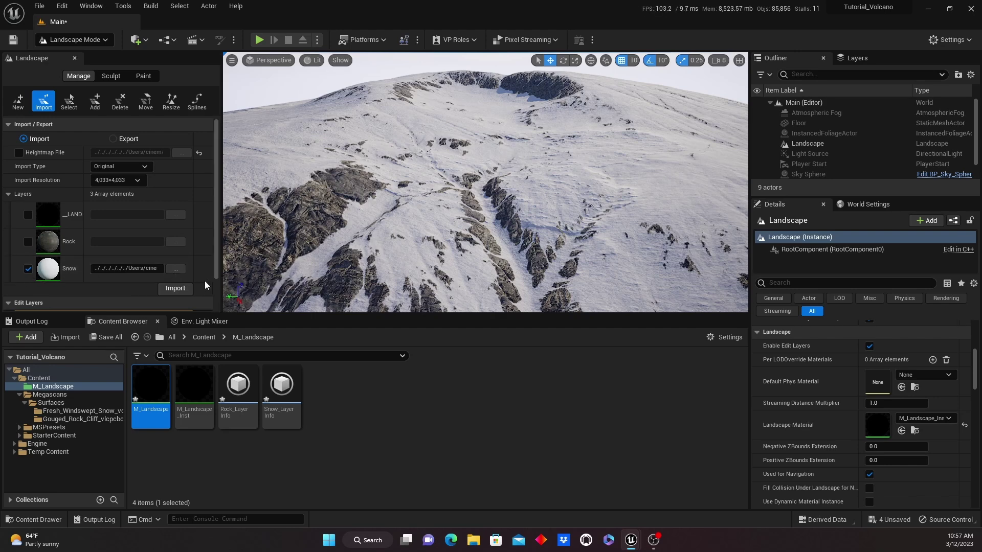
click(176, 269)
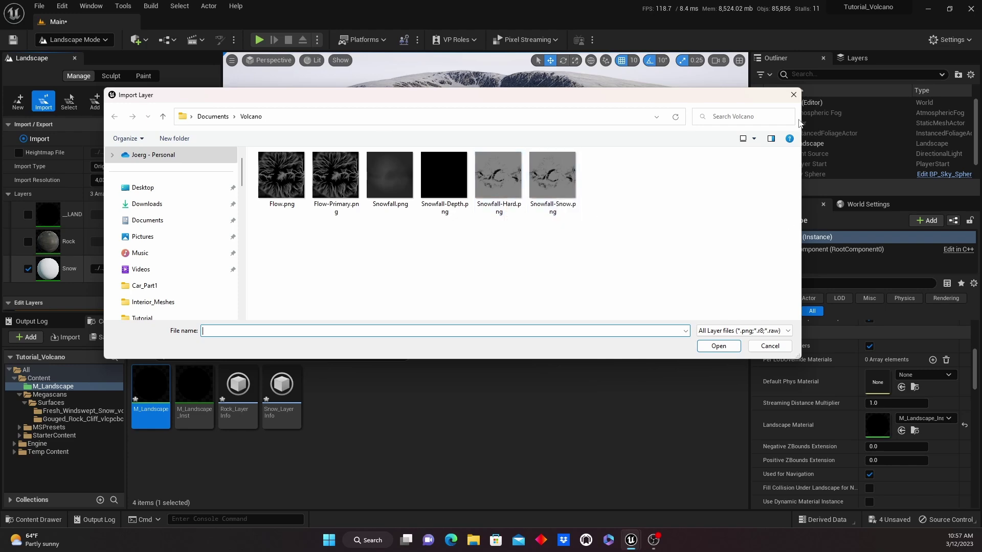
click(794, 95)
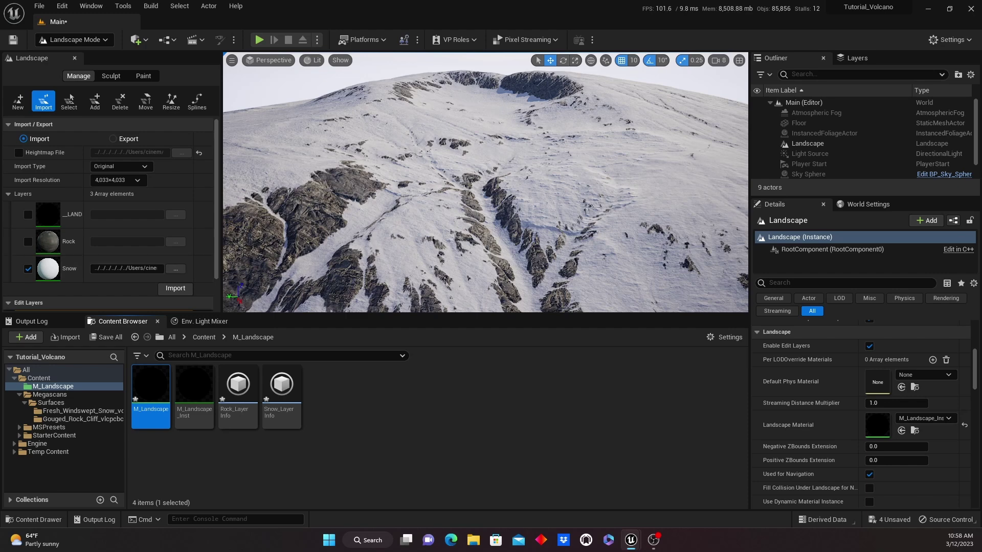
- Switch from Landscape mode to Selection mode and enlarge the viewport by reducing the Content Browser's height
mouse_move(471, 214)
right_down()
mouse_move(476, 241)
mouse_move(473, 209)
right_up()
key(d)
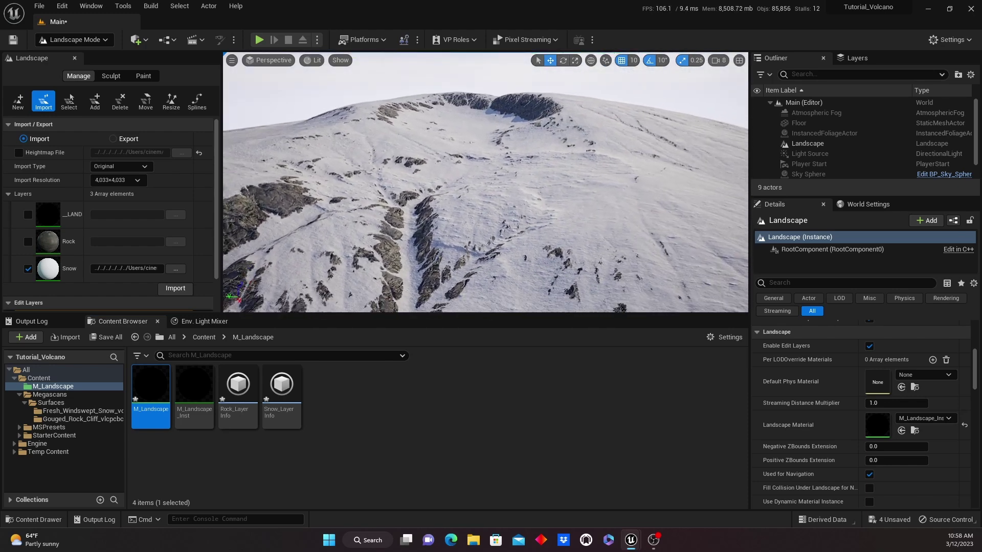
click(74, 40)
click(77, 52)
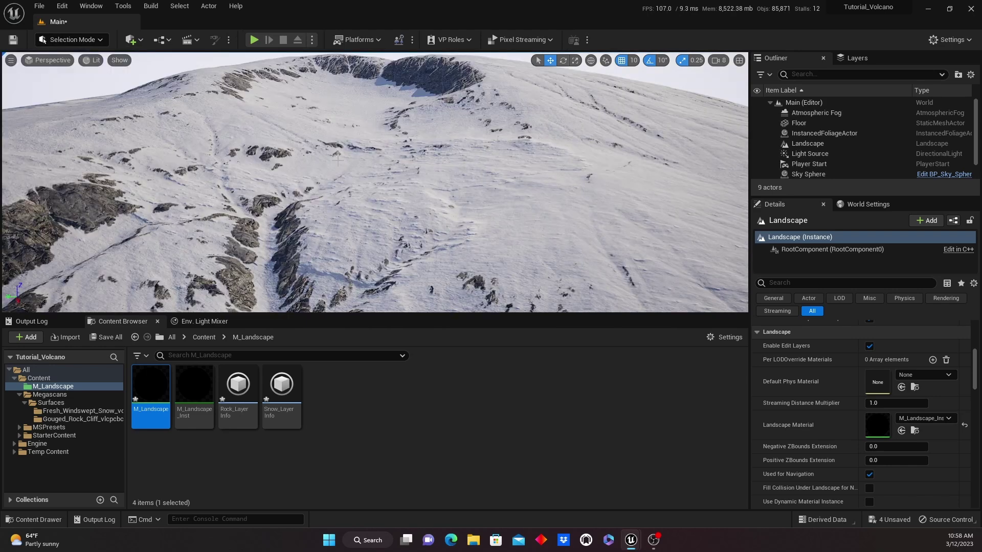
right_drag(447, 214, 440, 203)
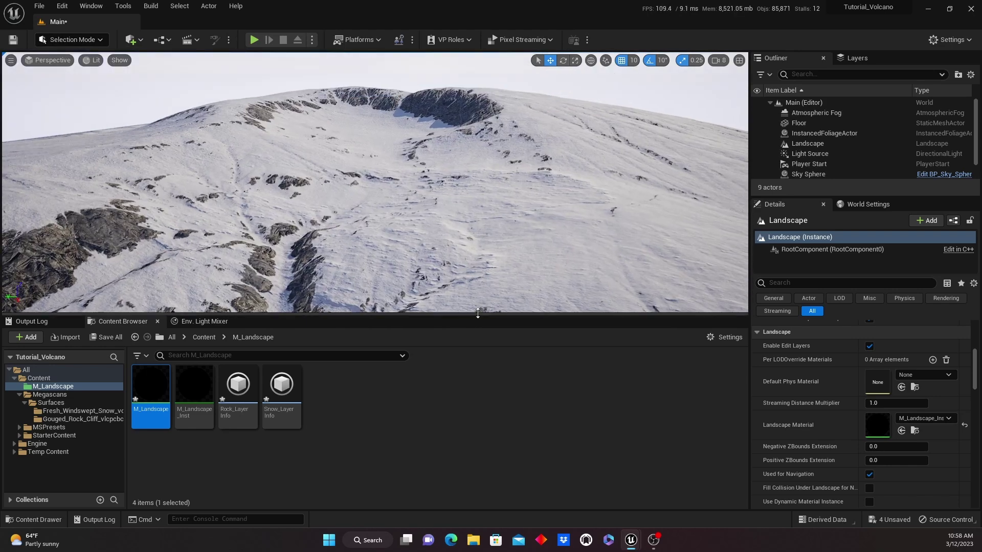
drag(478, 313, 480, 382)
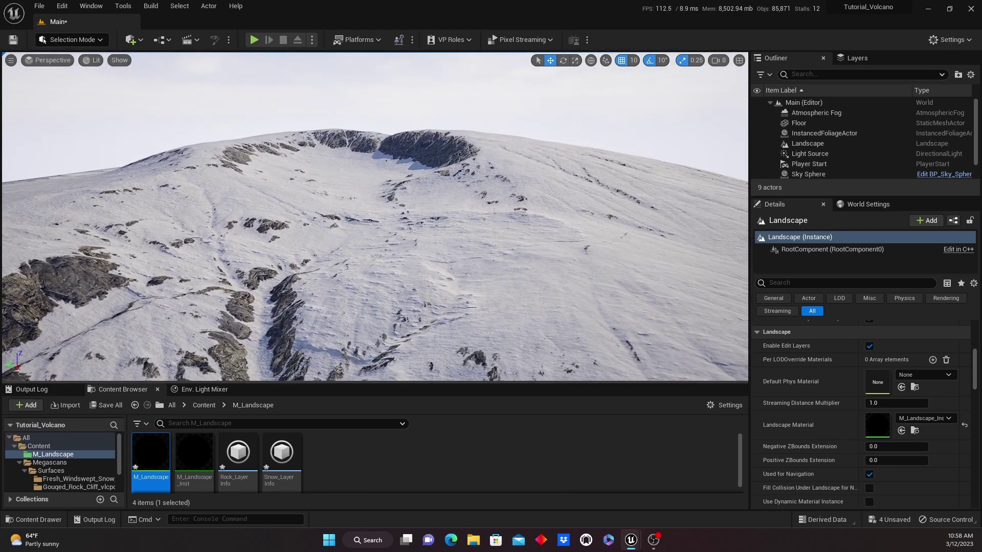
- Examine the whole snow-covered volcano from farther and higher viewpoints, including the crater, rock faces and lower slopes
key(s)
mouse_move(409, 220)
right_down()
mouse_move(411, 240)
mouse_move(413, 228)
mouse_move(419, 236)
right_up()
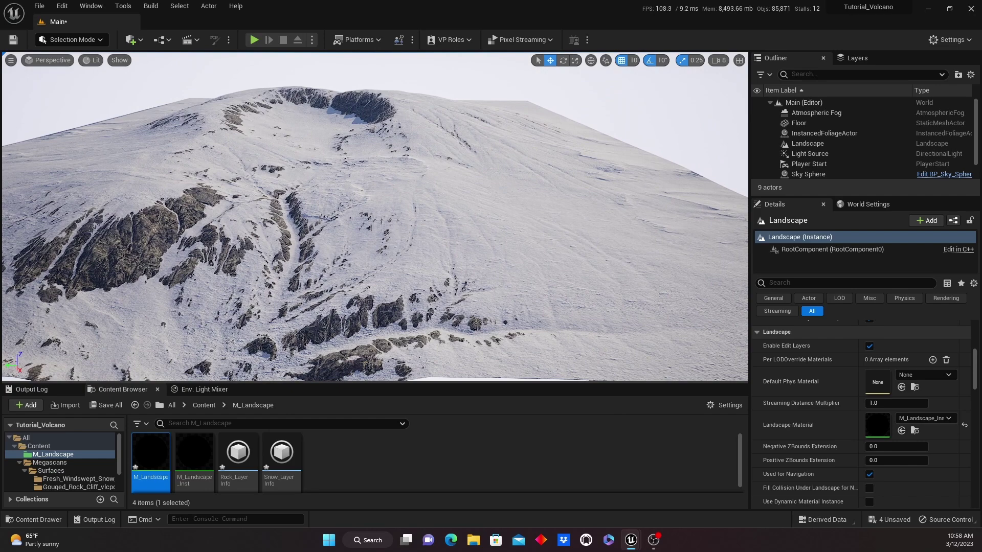
right_drag(461, 307, 460, 306)
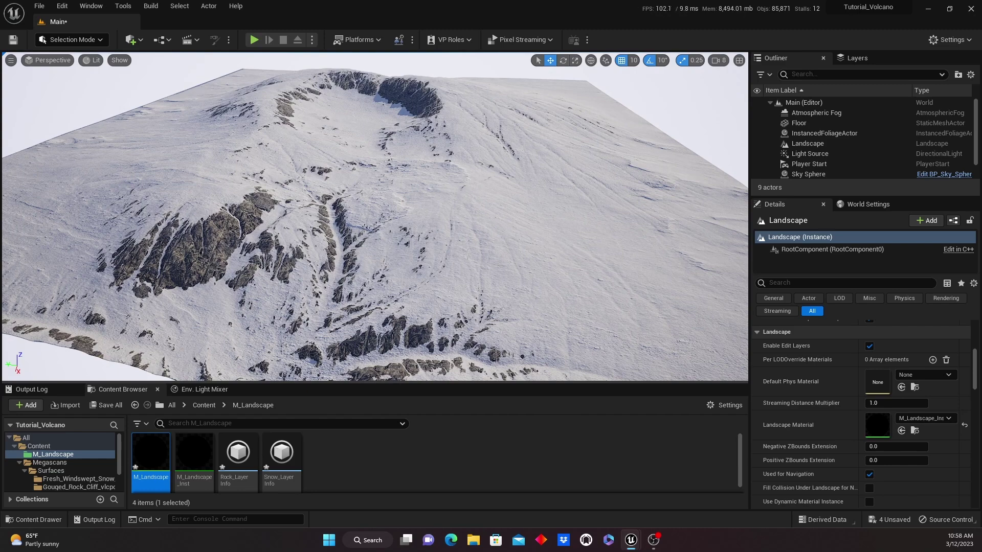
right_drag(376, 217, 424, 203)
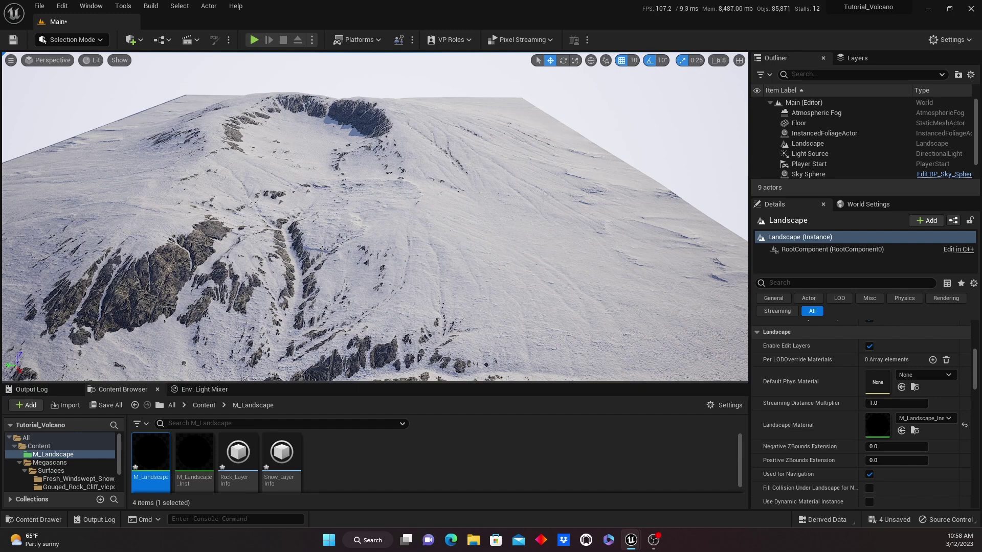
right_drag(500, 238, 467, 222)
key(w)
key(d)
key(s)
key(w)
right_drag(432, 195, 403, 181)
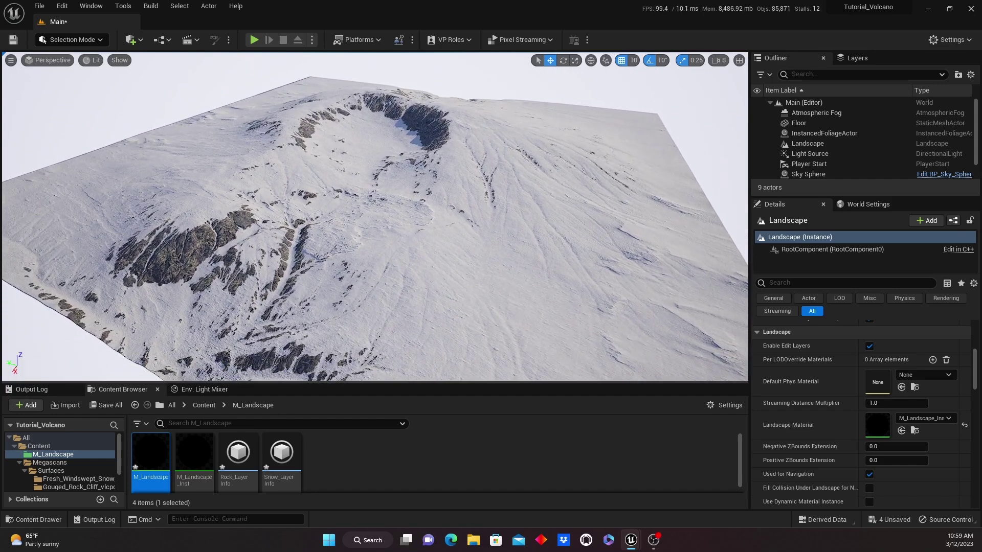